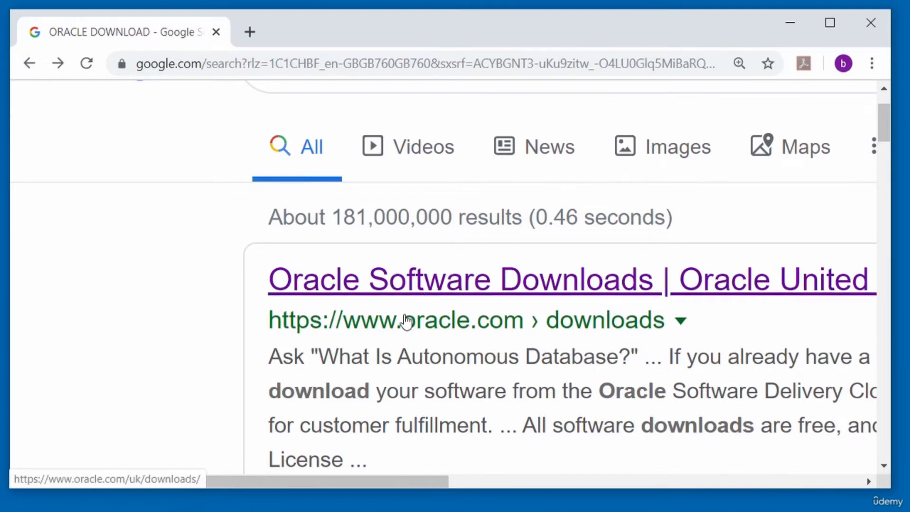
- Go from the Oracle Software Downloads result to the Database 18c Express Edition downloads page
{"action": "scroll", "coordinate": [354, 294], "scroll_direction": "up", "scroll_amount": 2}
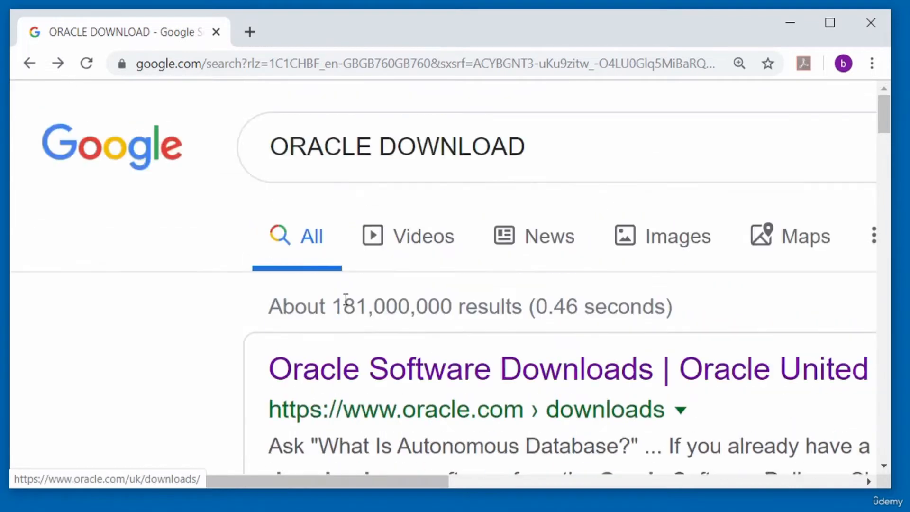
{"action": "left_click", "coordinate": [512, 381]}
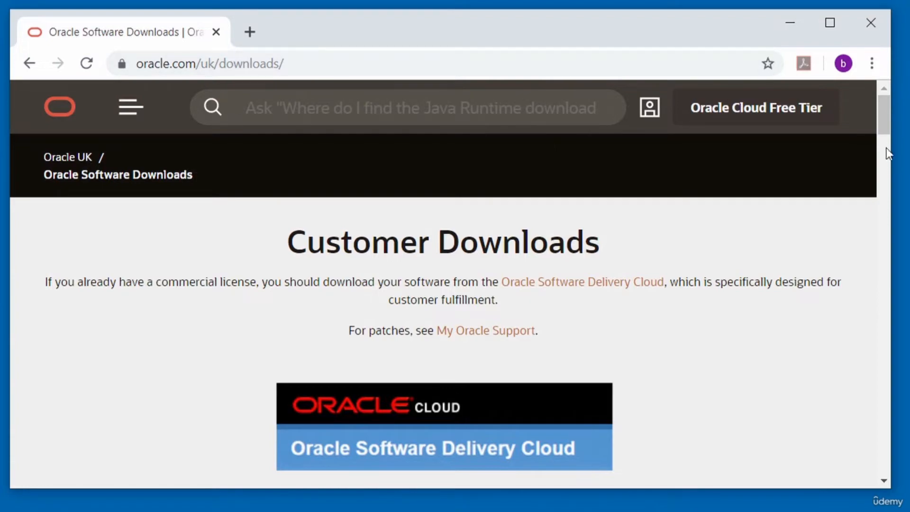
{"action": "left_click_drag", "start_coordinate": [882, 120], "coordinate": [882, 172]}
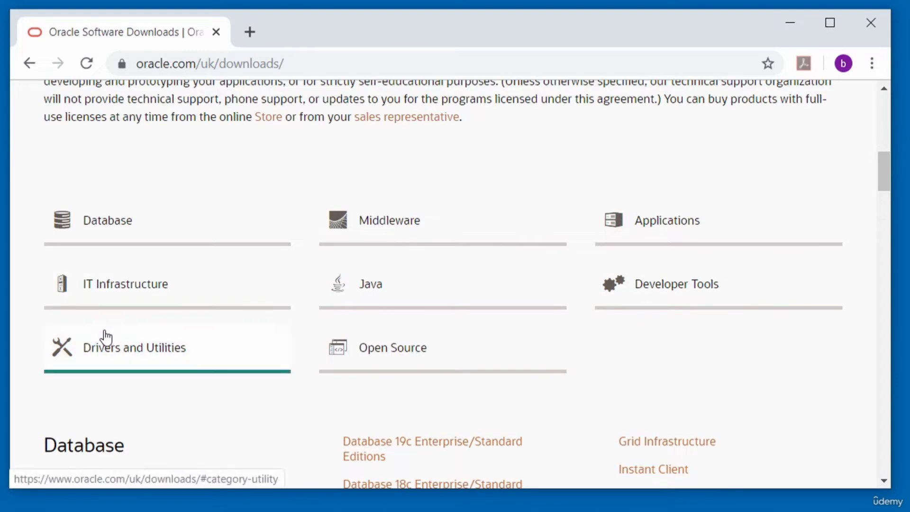
{"action": "scroll", "coordinate": [105, 336], "scroll_direction": "down", "scroll_amount": 2}
{"action": "scroll", "coordinate": [105, 331], "scroll_direction": "down", "scroll_amount": 4}
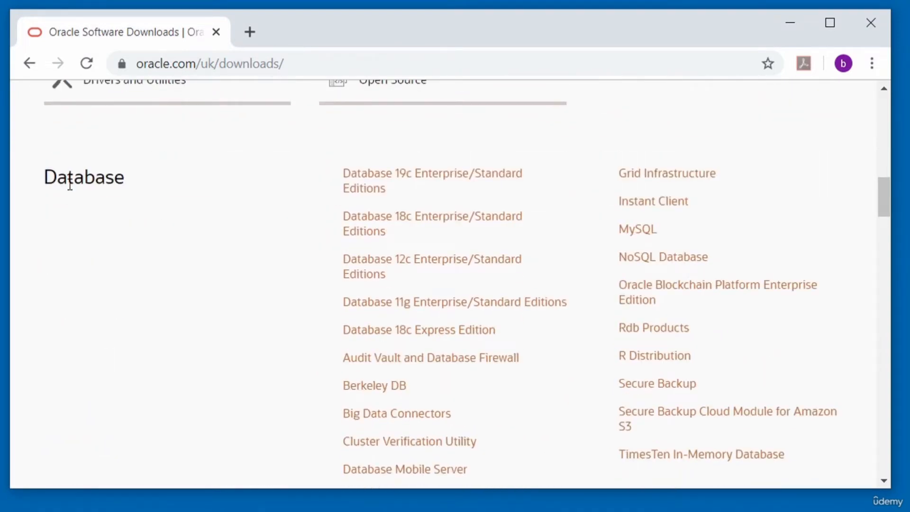
{"action": "scroll", "coordinate": [70, 185], "scroll_direction": "down", "scroll_amount": 2}
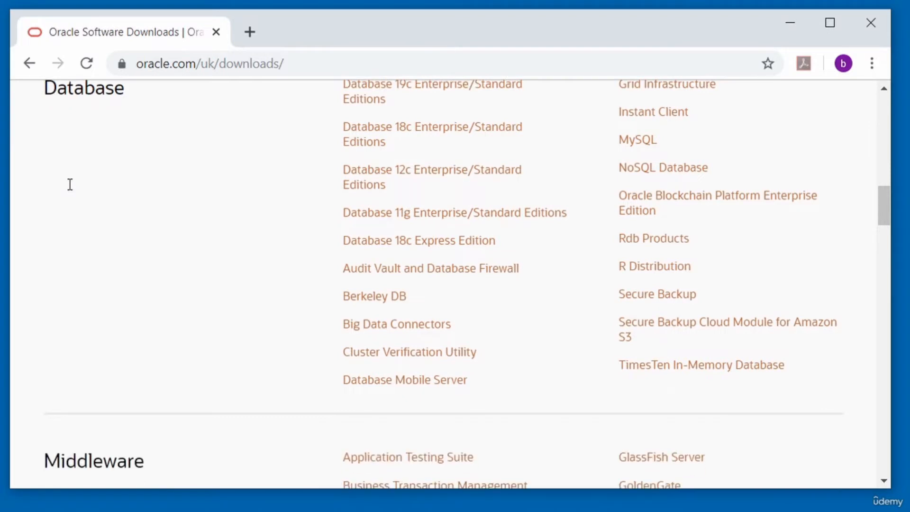
{"action": "scroll", "coordinate": [71, 189], "scroll_direction": "up", "scroll_amount": 2}
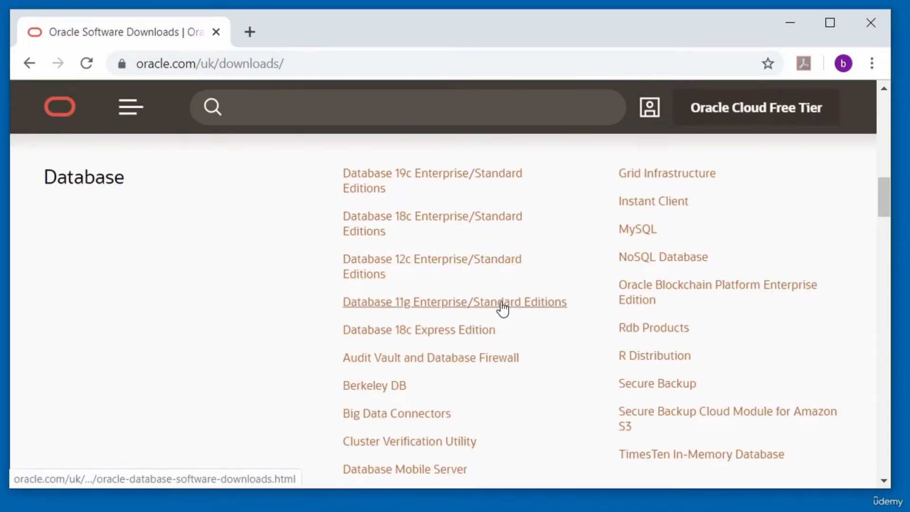
{"action": "scroll", "coordinate": [553, 289], "scroll_direction": "down", "scroll_amount": 2}
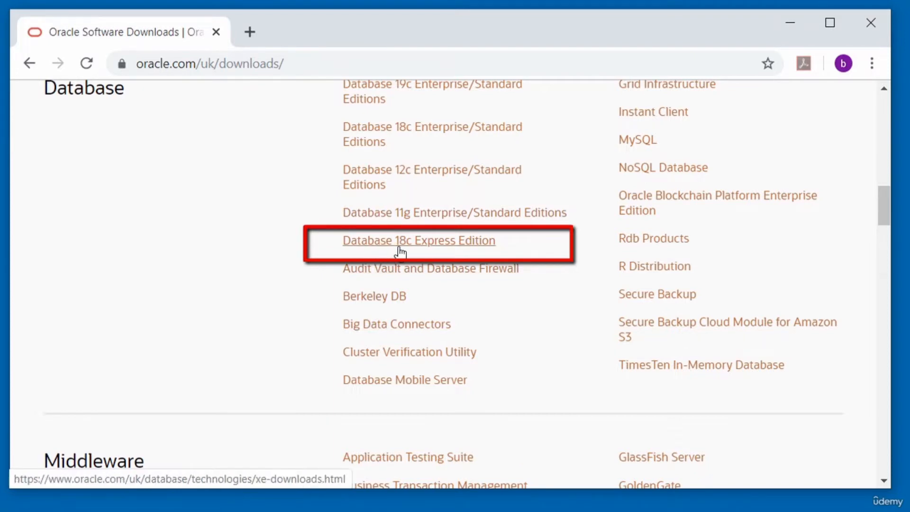
{"action": "left_click", "coordinate": [447, 248]}
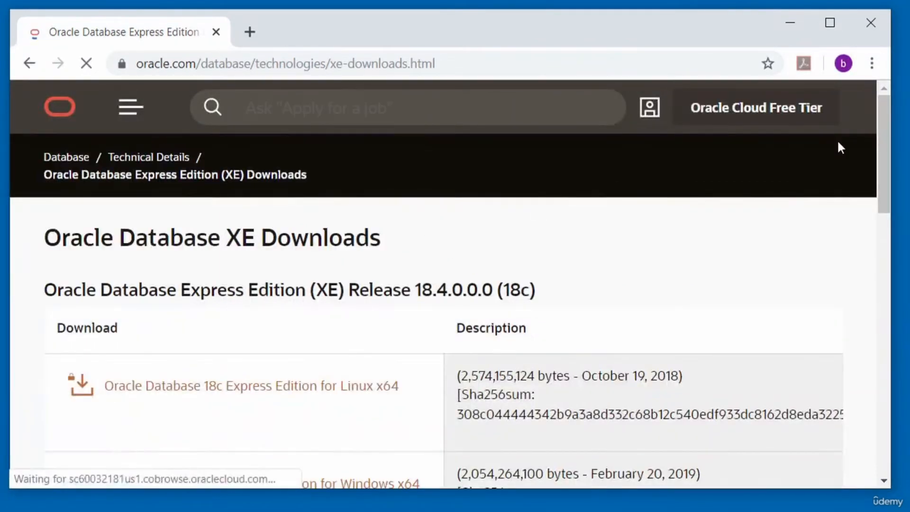
- Accept the Oracle licence and request the Windows x64 OracleXE184_Win64.zip download
{"action": "left_click_drag", "start_coordinate": [879, 181], "coordinate": [885, 222]}
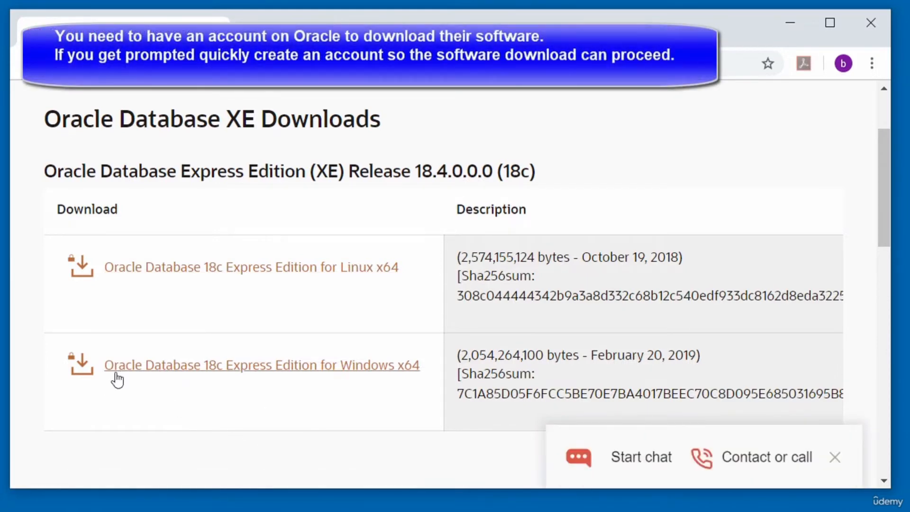
{"action": "left_click", "coordinate": [144, 377]}
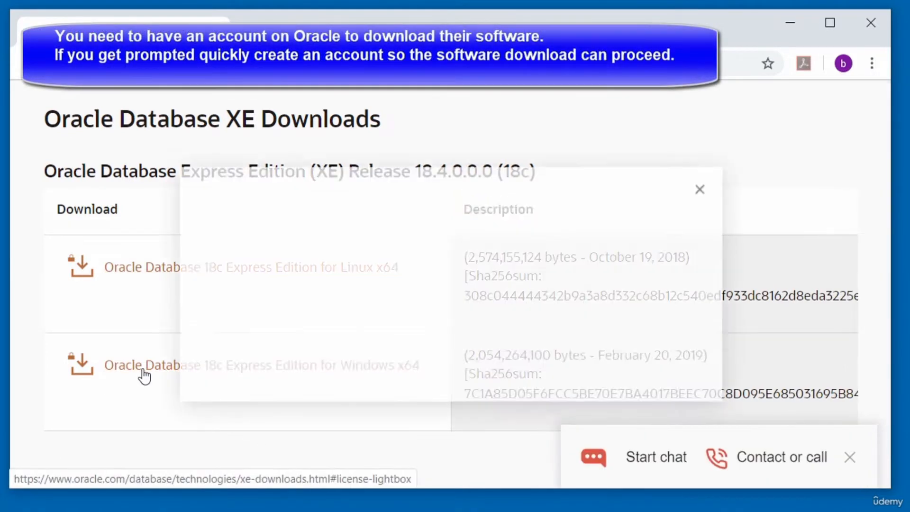
{"action": "left_click", "coordinate": [213, 253]}
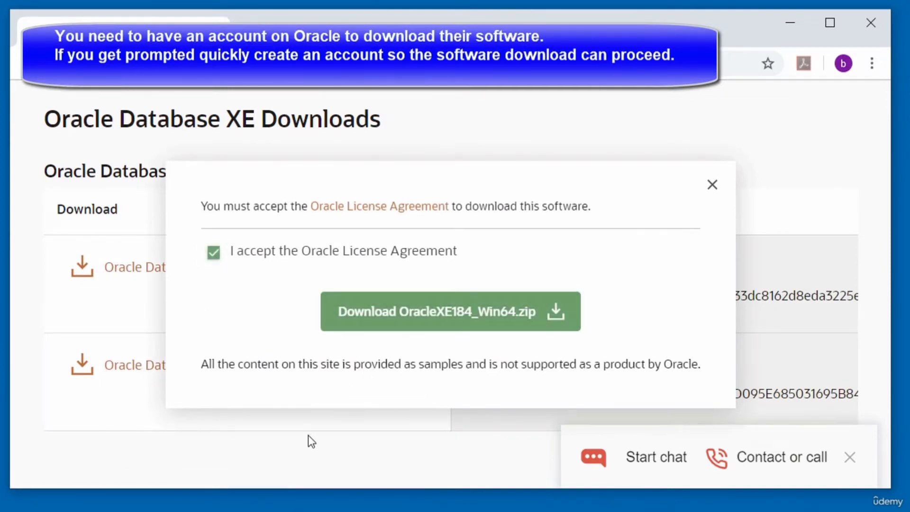
{"action": "left_click", "coordinate": [437, 315]}
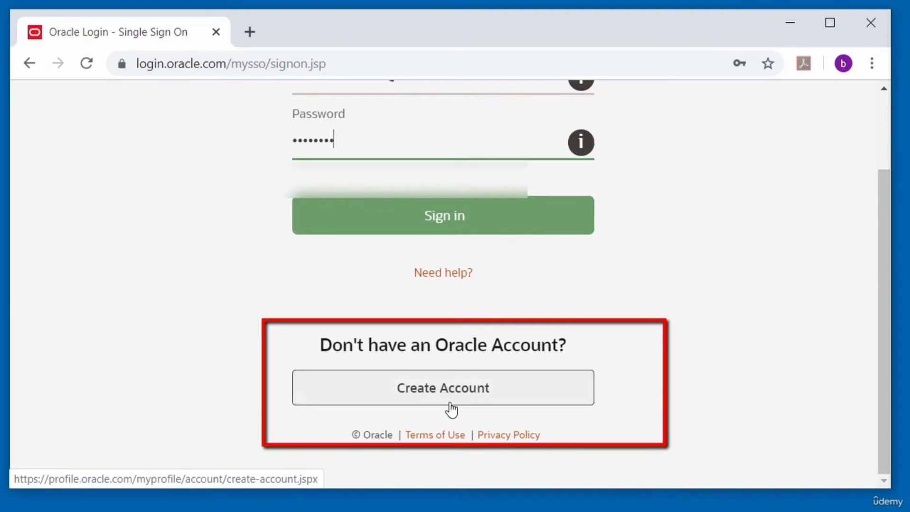
- Sign in to the Oracle account so OracleXE184_Win64.zip starts downloading
{"action": "left_click", "coordinate": [437, 222]}
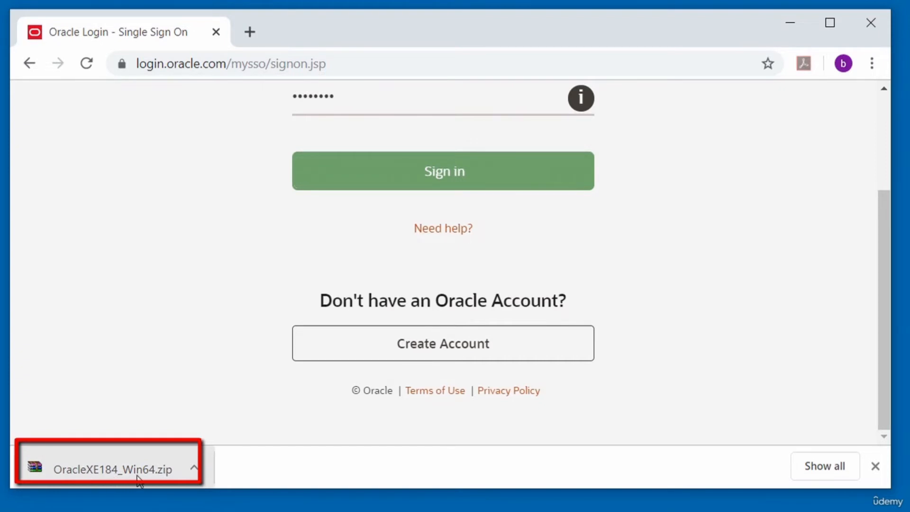
- Show the downloaded 1.91 GB OracleXE184_Win64 zip in its File Explorer folder
{"action": "left_click", "coordinate": [195, 469]}
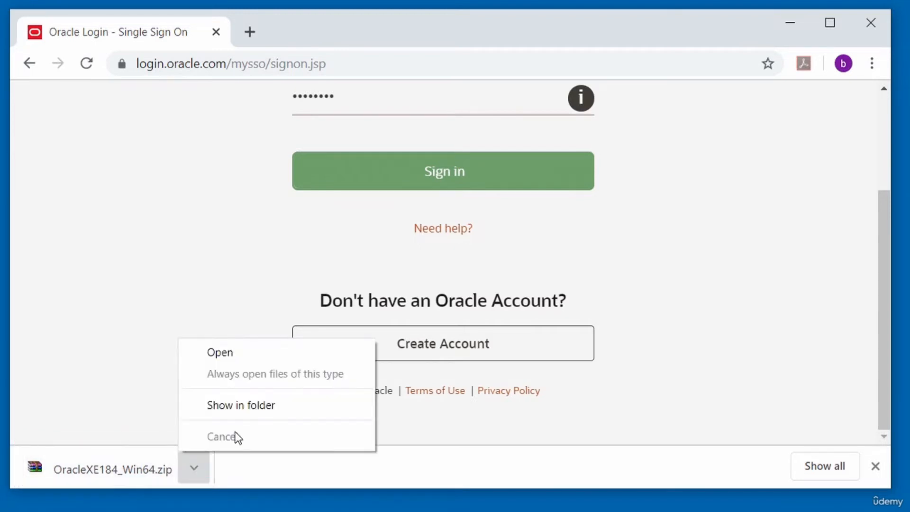
{"action": "left_click", "coordinate": [246, 405]}
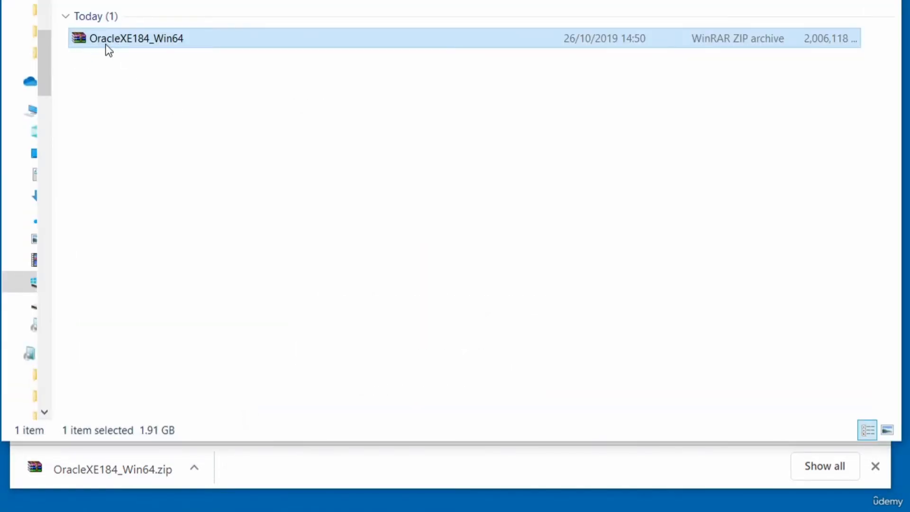
{"action": "left_click", "coordinate": [129, 57]}
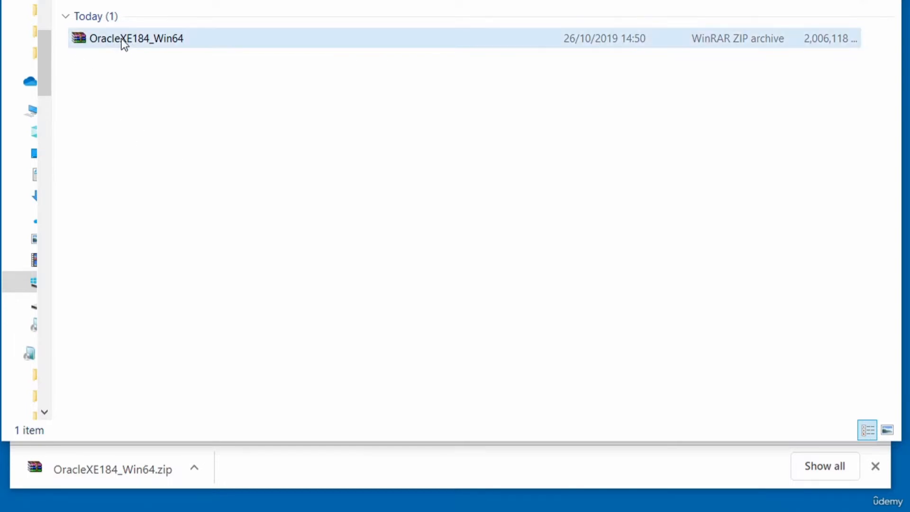
{"action": "right_click", "coordinate": [119, 113]}
- Create a new folder named Oracle next to the OracleXE184_Win64 archive and select it
{"action": "mouse_move", "coordinate": [256, 414]}
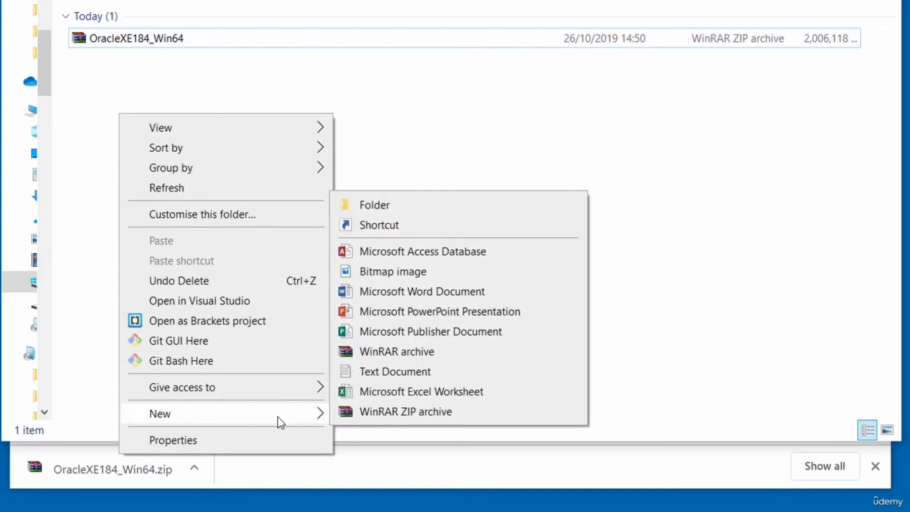
{"action": "left_click", "coordinate": [374, 201]}
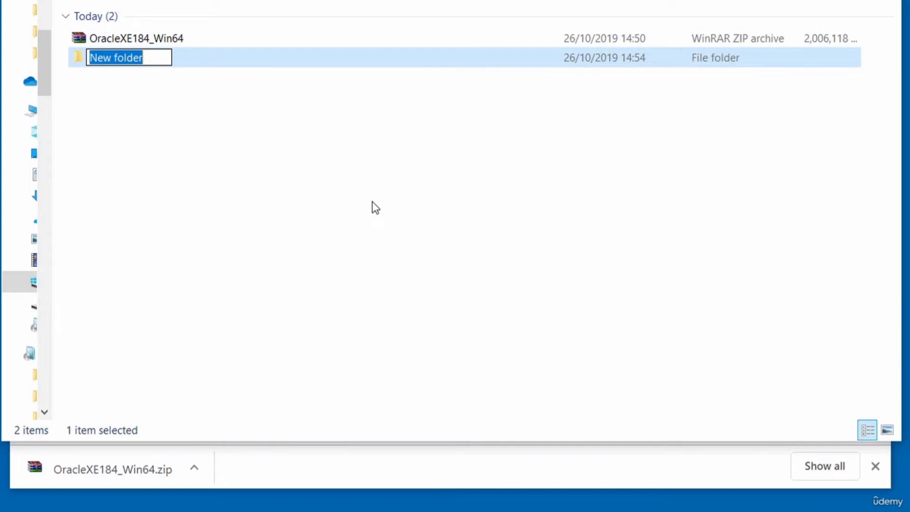
{"action": "type", "text": "Oracle"}
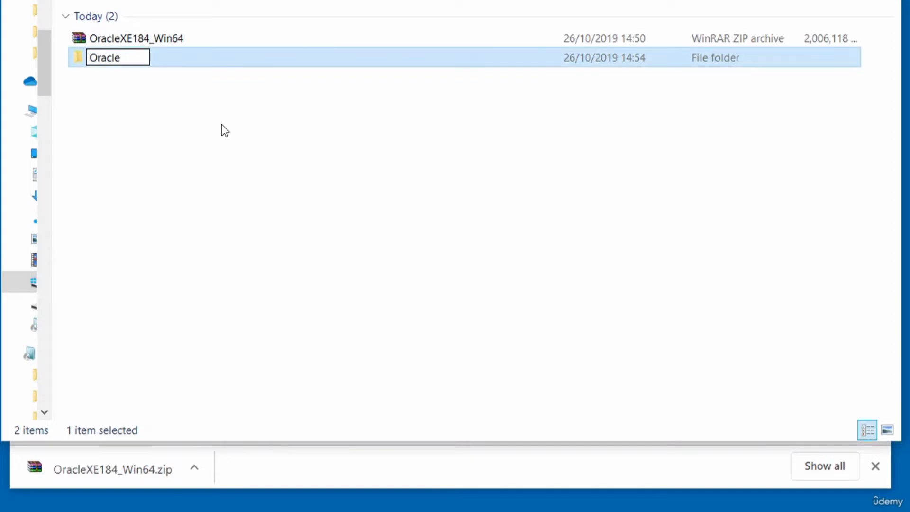
{"action": "left_click", "coordinate": [159, 86]}
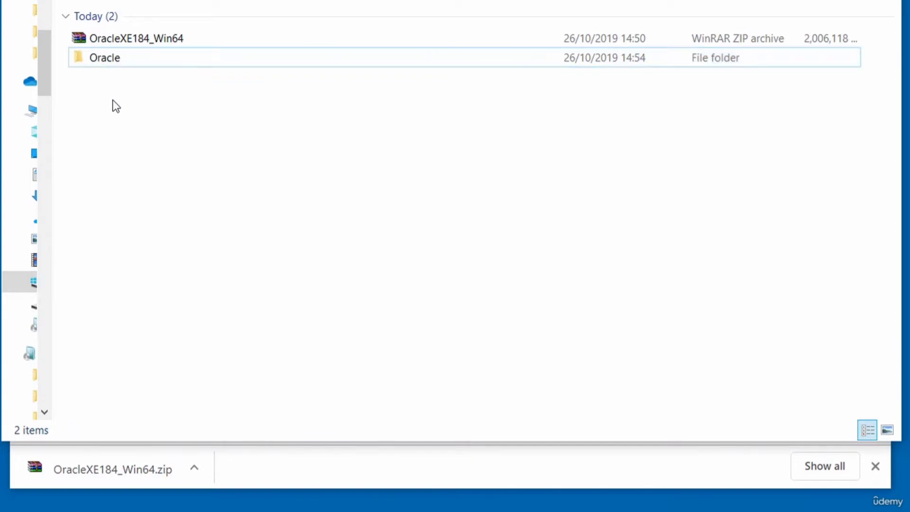
{"action": "left_click", "coordinate": [111, 59]}
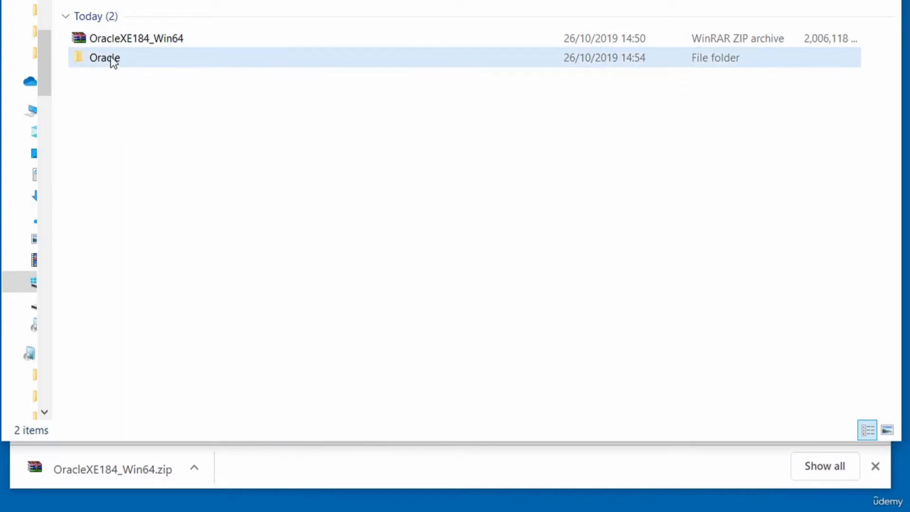
- Extract OracleXE184_Win64.zip with WinRAR into the Downloads\Oracle folder
{"action": "right_click", "coordinate": [135, 34]}
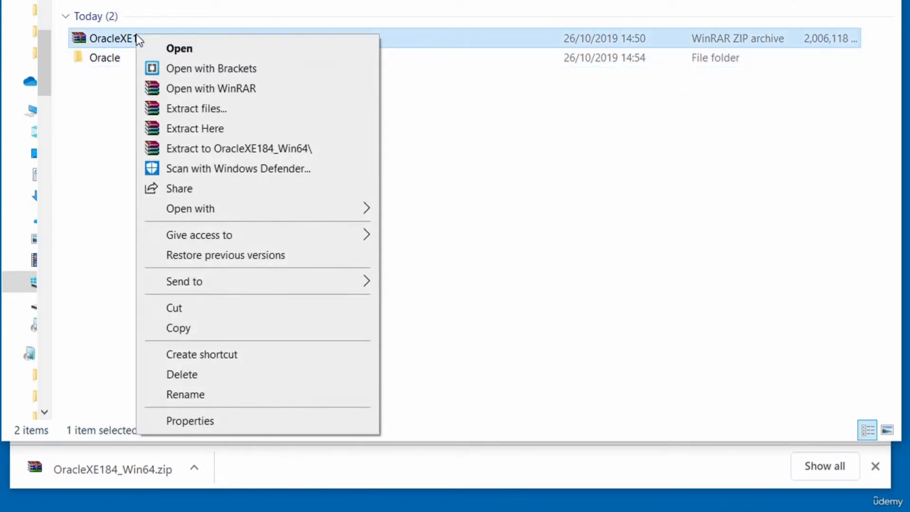
{"action": "left_click", "coordinate": [212, 112]}
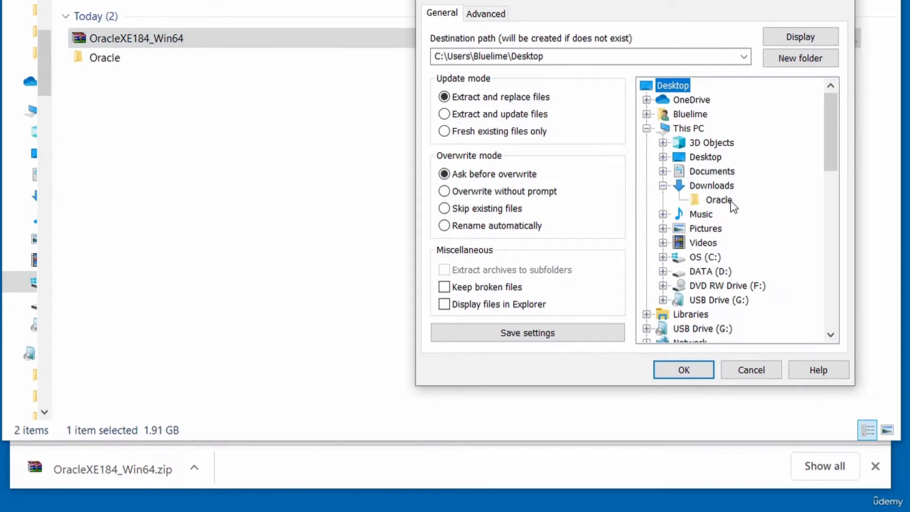
{"action": "left_click", "coordinate": [718, 200]}
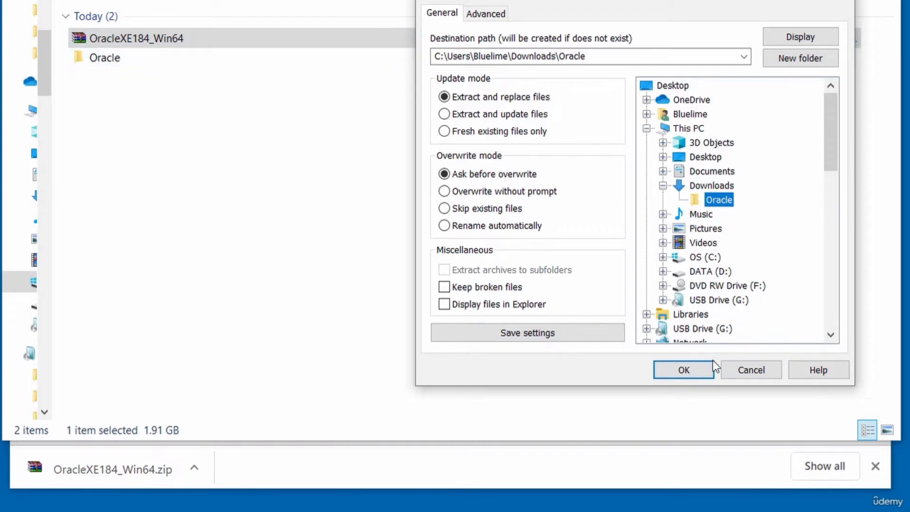
{"action": "left_click", "coordinate": [683, 369]}
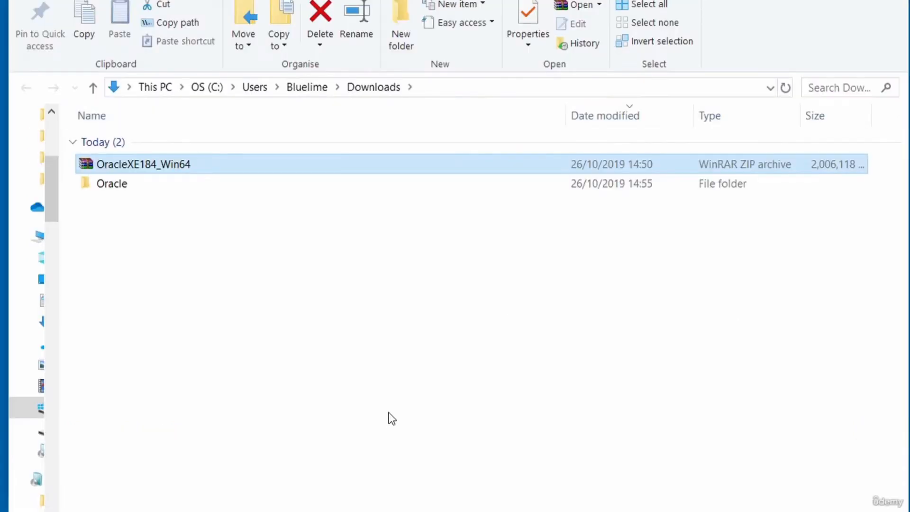
- Open the extracted Oracle folder and run setup to start the InstallShield Wizard
{"action": "double_click", "coordinate": [107, 187]}
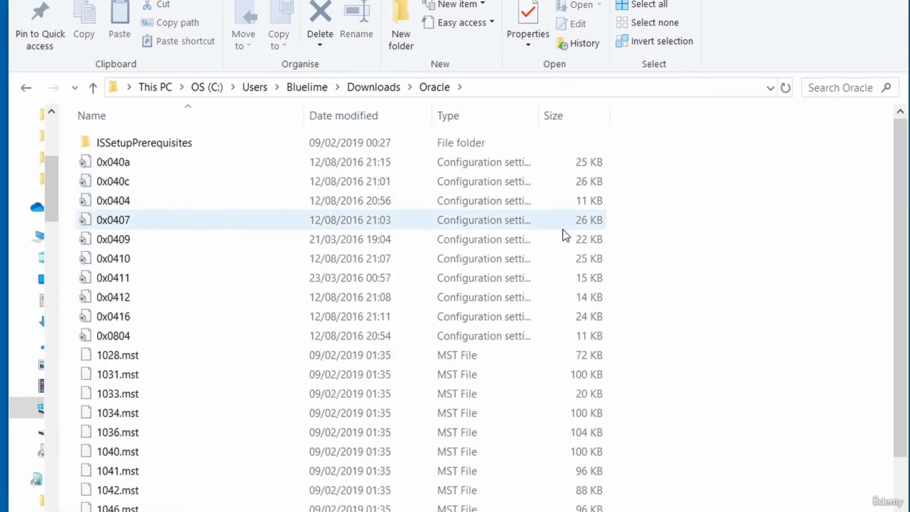
{"action": "scroll", "coordinate": [562, 232], "scroll_direction": "down", "scroll_amount": 2}
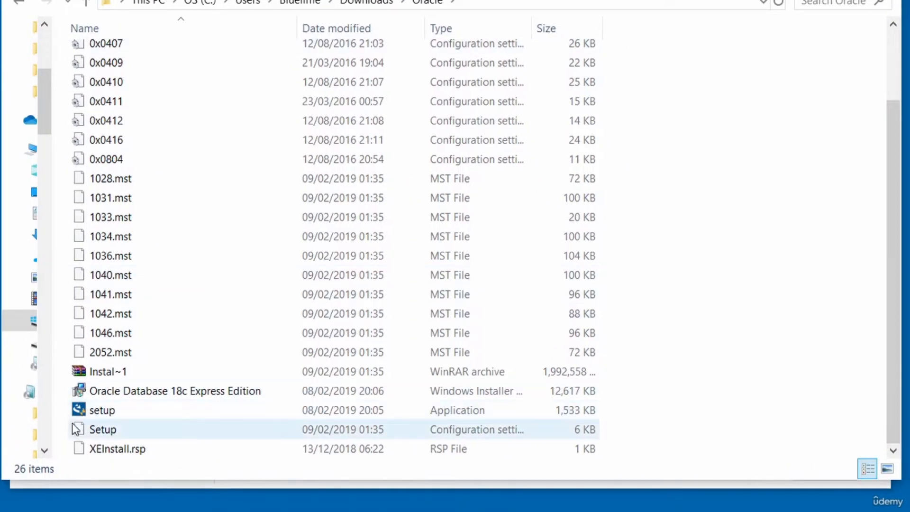
{"action": "left_click", "coordinate": [99, 414]}
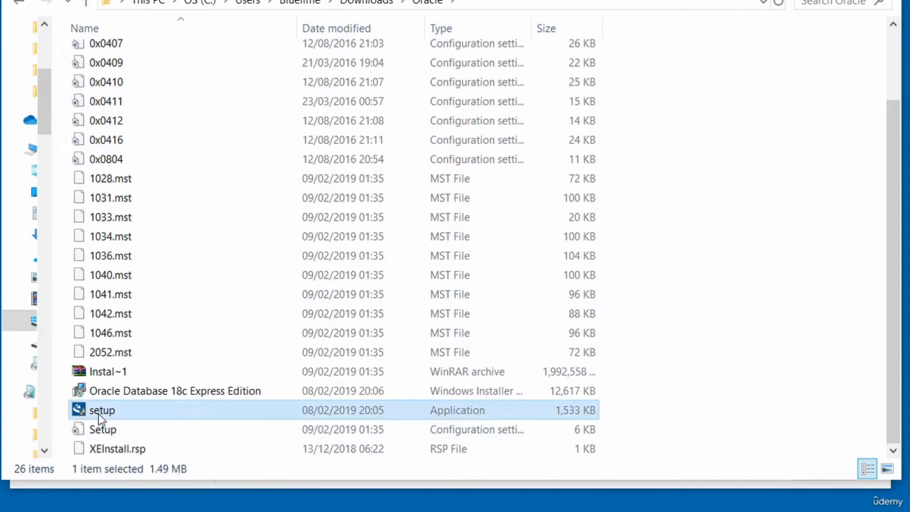
{"action": "double_click", "coordinate": [98, 414]}
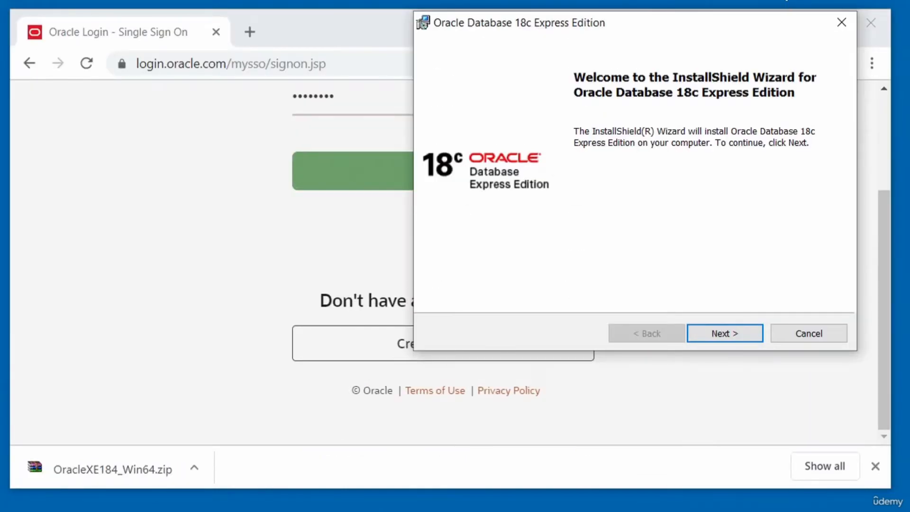
- Pass the welcome page and accept the licence terms to reach the Destination Folder step
{"action": "left_click", "coordinate": [713, 334]}
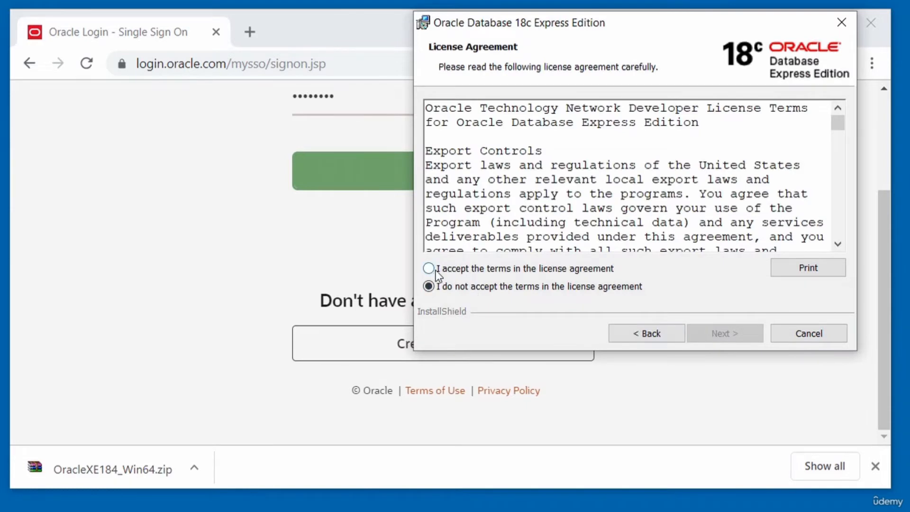
{"action": "left_click", "coordinate": [436, 272]}
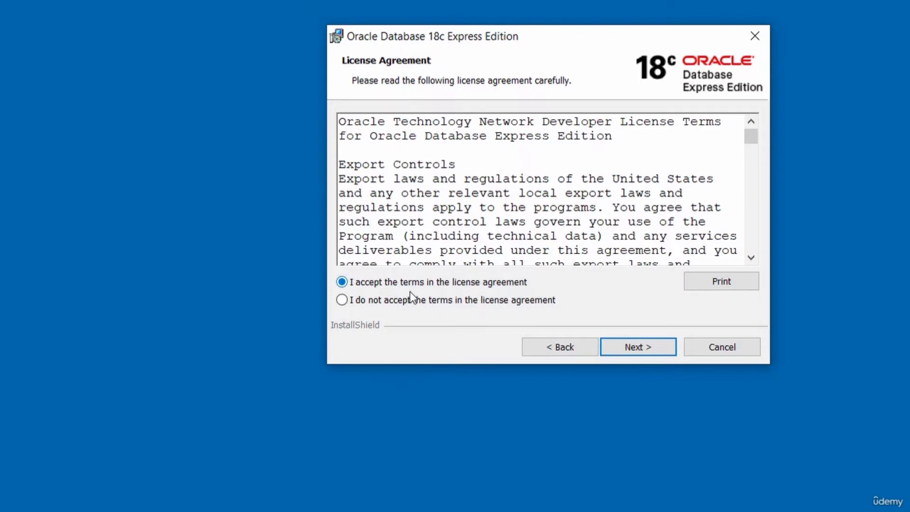
{"action": "left_click", "coordinate": [640, 344]}
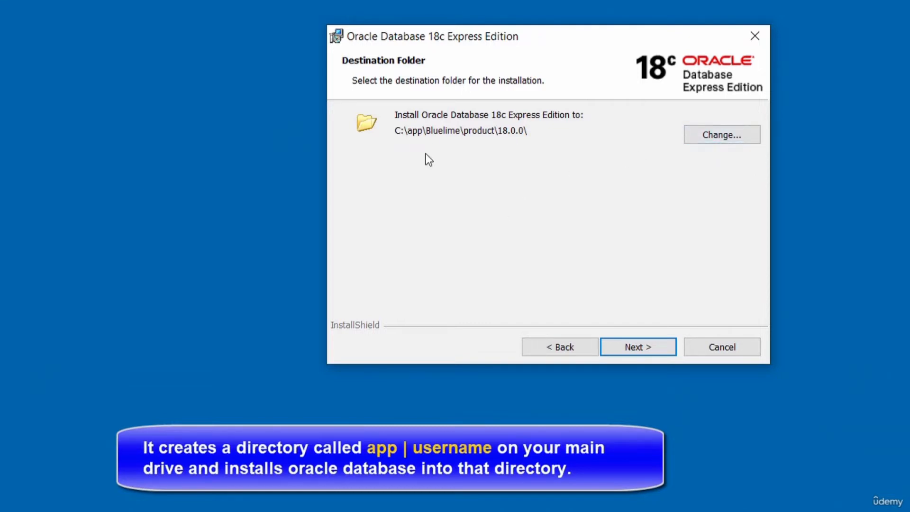
- Keep destination C:\app\<username>\product\18.0.0\, set the database password, and install
{"action": "left_click", "coordinate": [633, 346]}
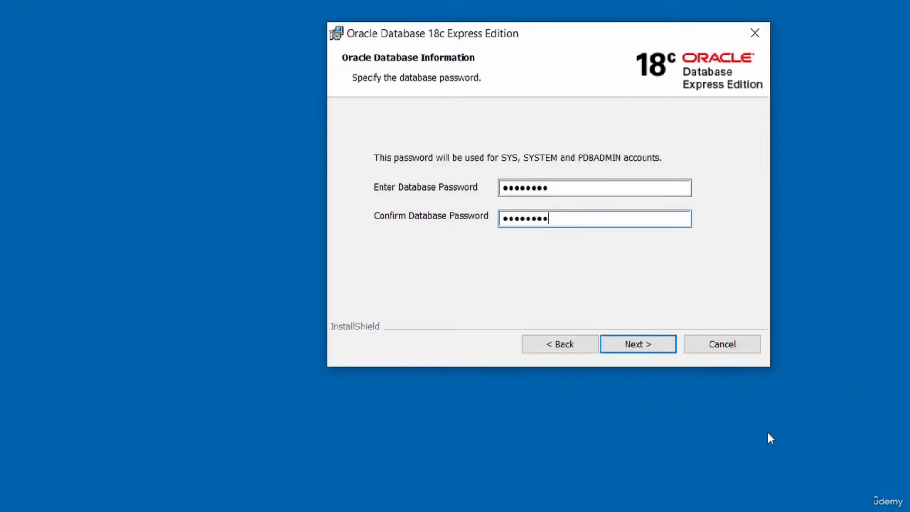
{"action": "left_click", "coordinate": [638, 346]}
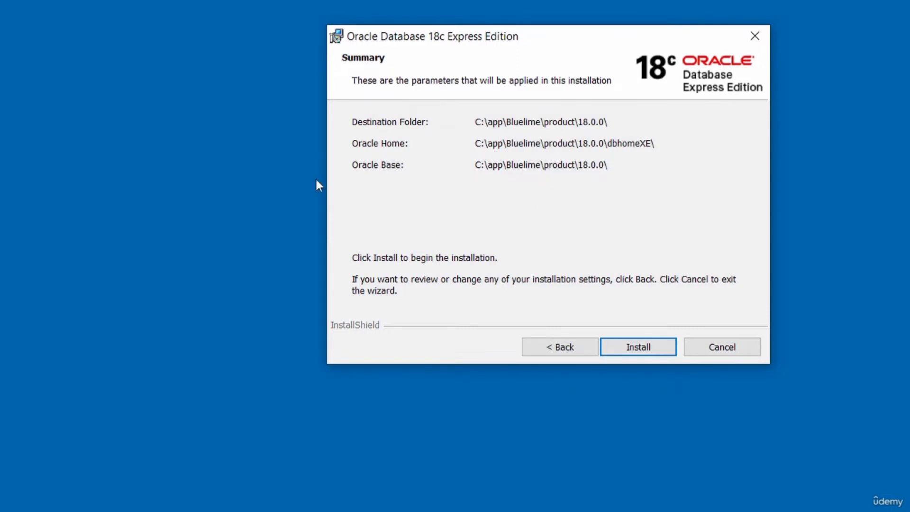
{"action": "left_click", "coordinate": [633, 346]}
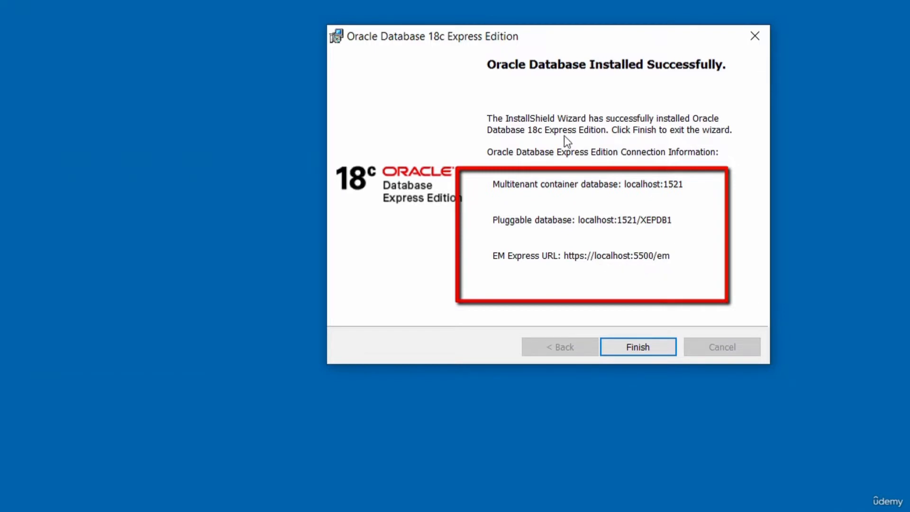
- Close the wizard with Finish once the installation reports success
{"action": "left_click", "coordinate": [632, 349]}
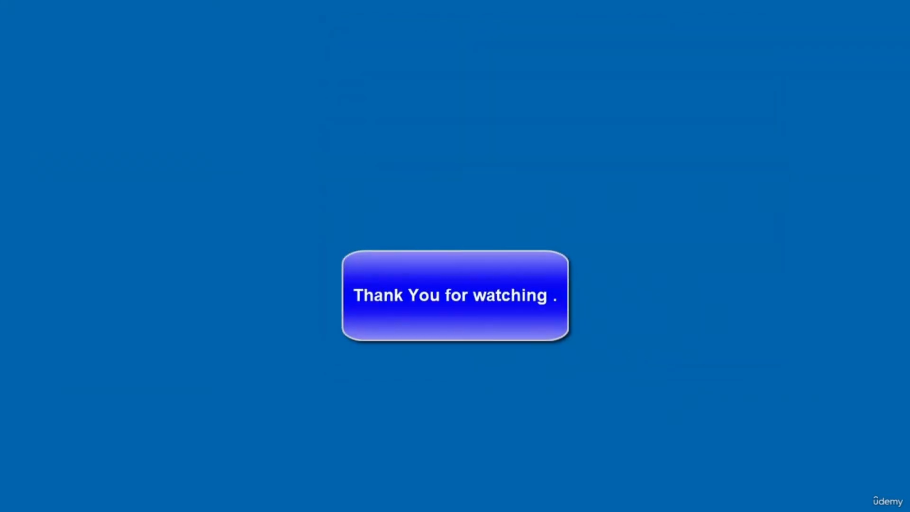
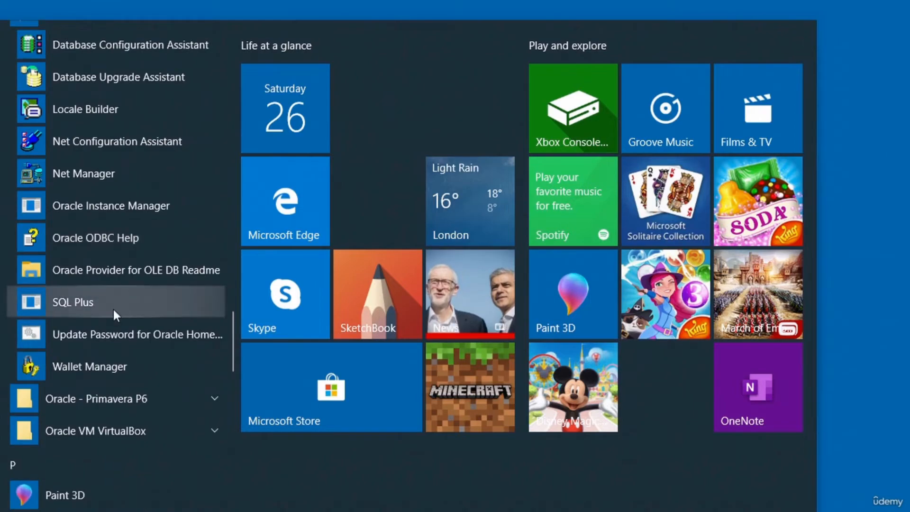
- Log in to SQL Plus as SYSDBA with the database password and paste the v$pdbs query
{"action": "left_click", "coordinate": [99, 305]}
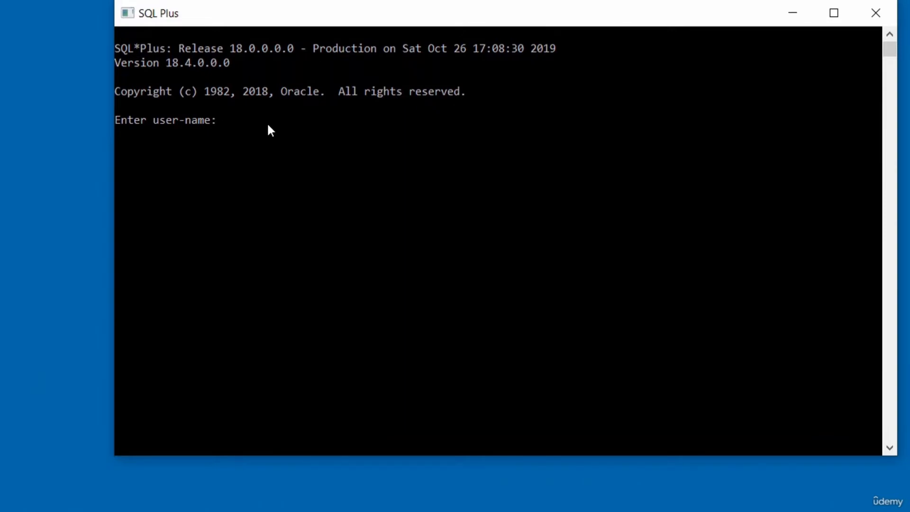
{"action": "type", "text": "sqlplus as sysdba"}
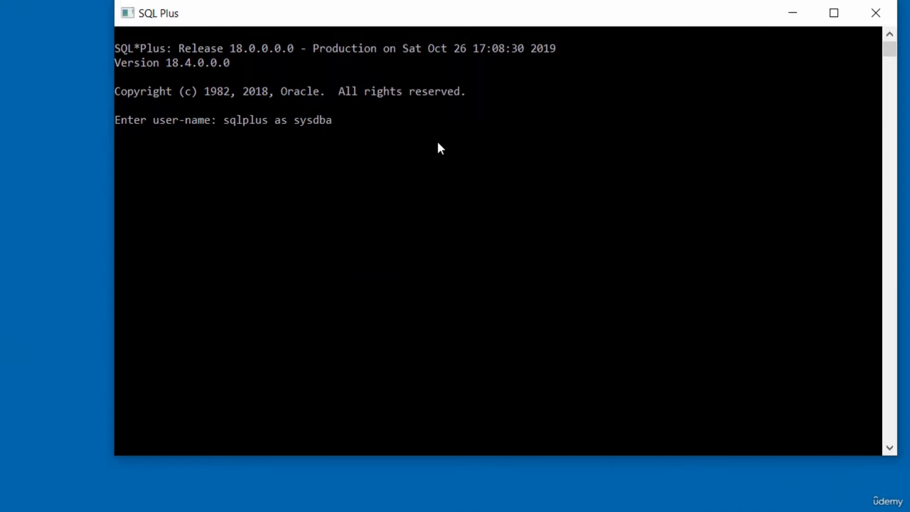
{"action": "key", "text": "Return"}
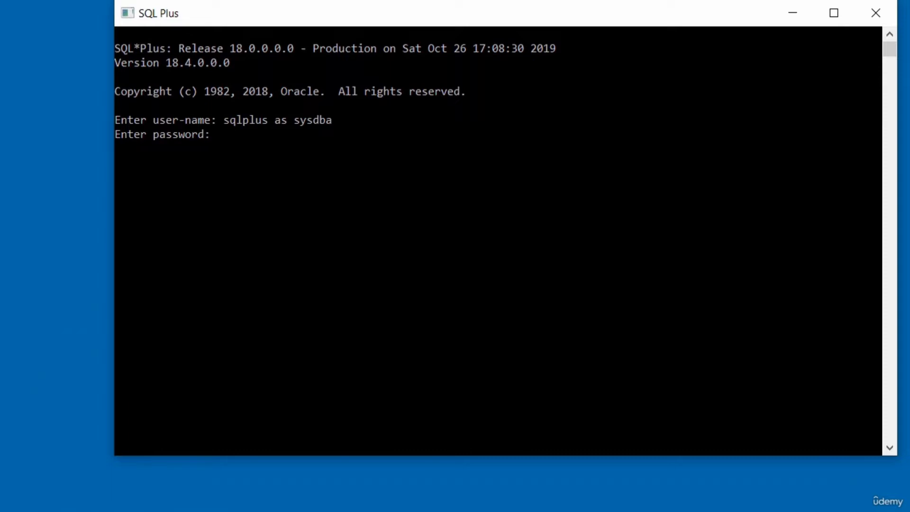
{"action": "key", "text": "Return"}
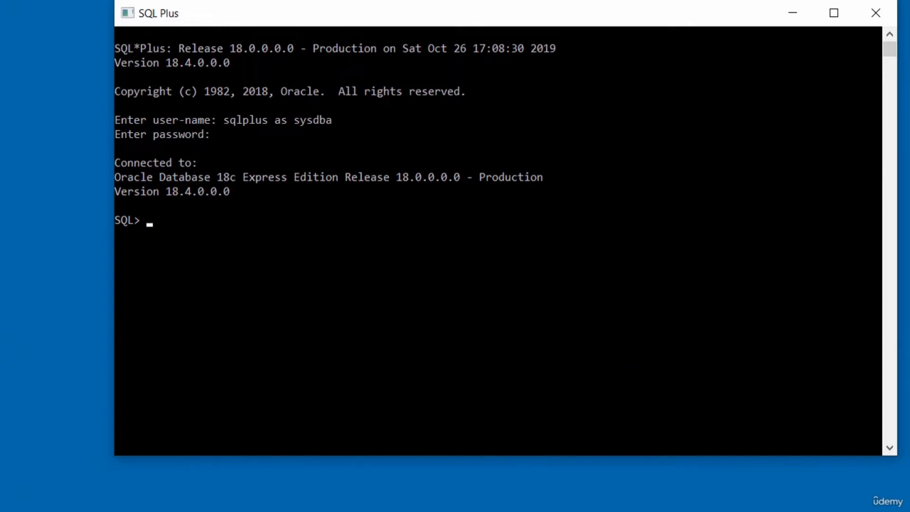
{"action": "type", "text": "SELECT name, con_id FROM v$pdbs;"}
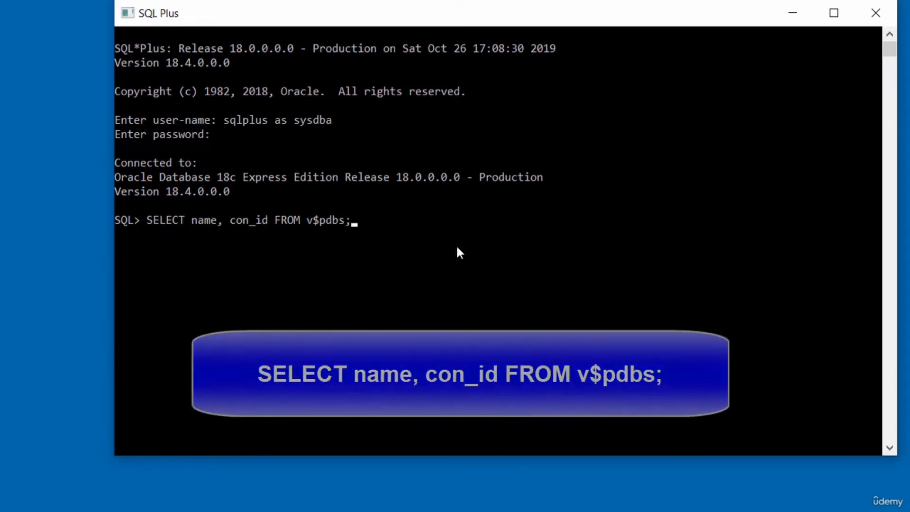
- Run SELECT name, con_id FROM v$pdbs; and paste the v$active_services query for con_id 3
{"action": "key", "text": "Return"}
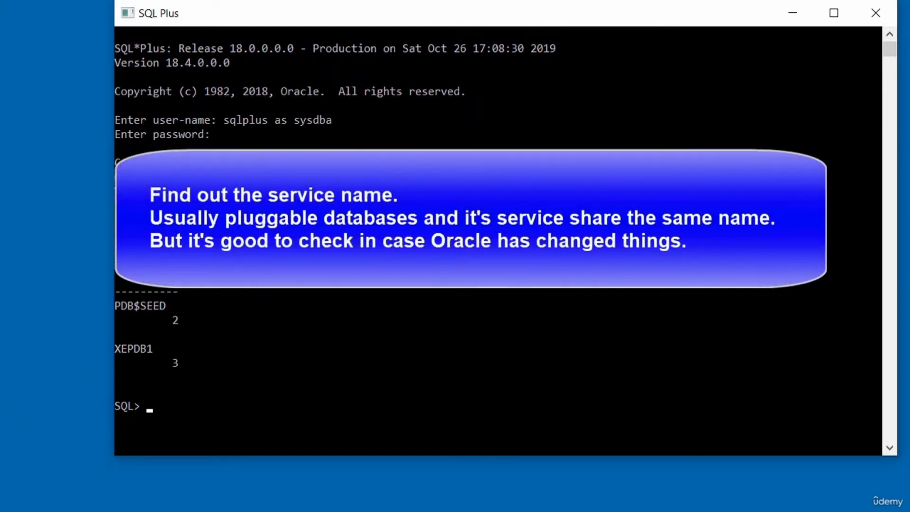
{"action": "type", "text": "SELECT name as \"service Name\" FROM v$active_services WHERE con_id =3;"}
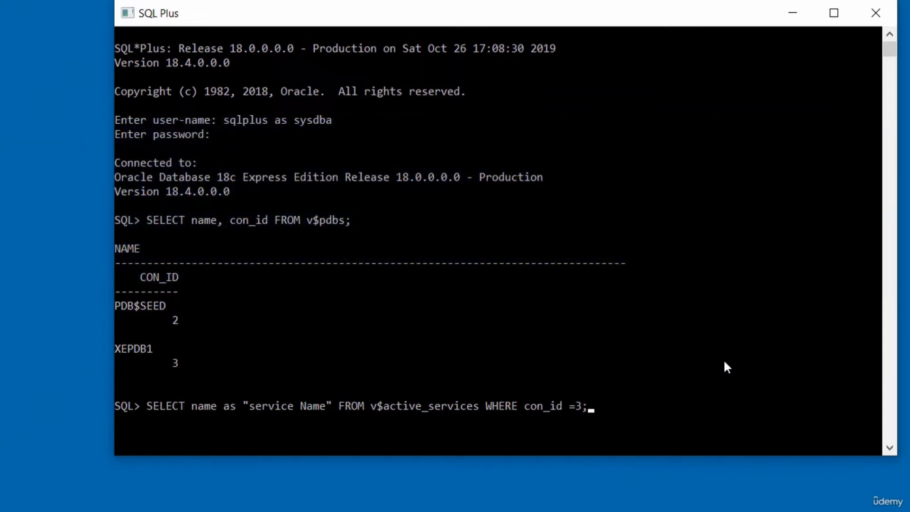
- Run the service query showing xepdb1, switch the session to container XEPDB1, and enter the open_mode query
{"action": "key", "text": "Return"}
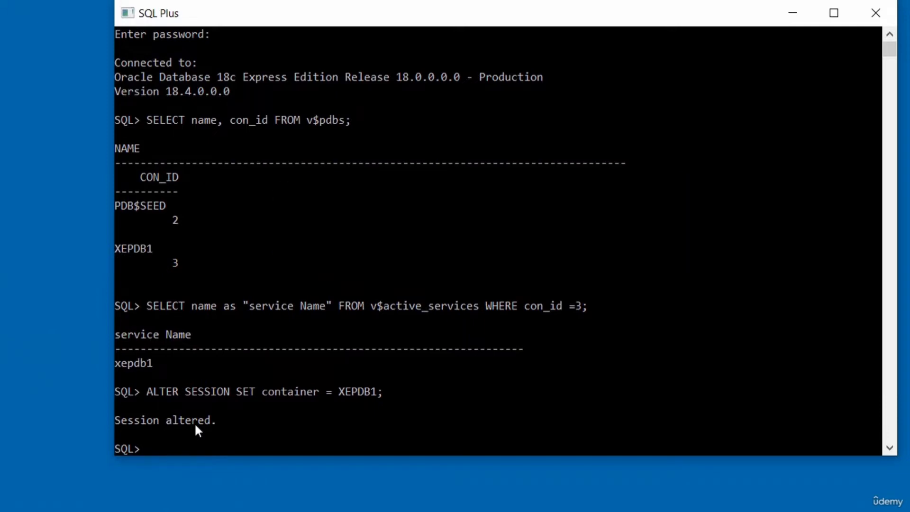
{"action": "type", "text": "SELECT name, open_mode FROM v$pdbs;"}
{"action": "key", "text": "Return"}
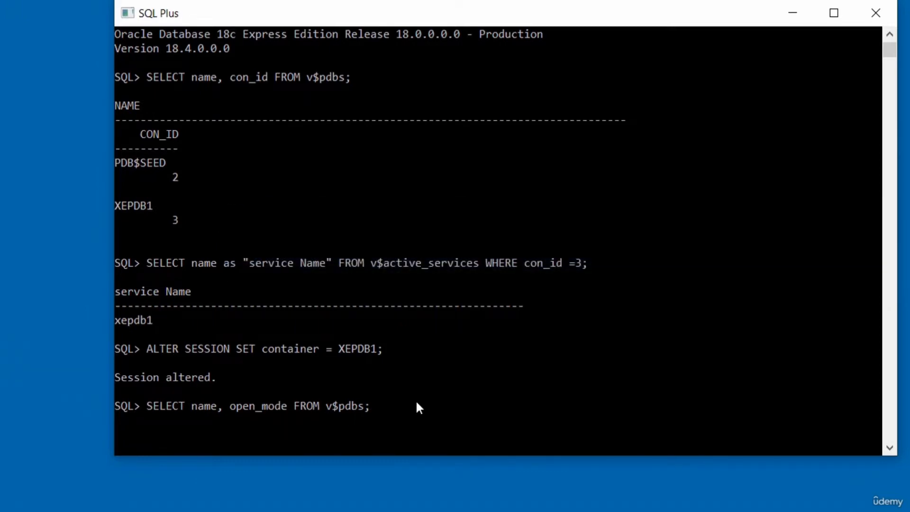
- Confirm XEPDB1 is in READ WRITE mode and unlock the hr account with a new password
{"action": "key", "text": "Return"}
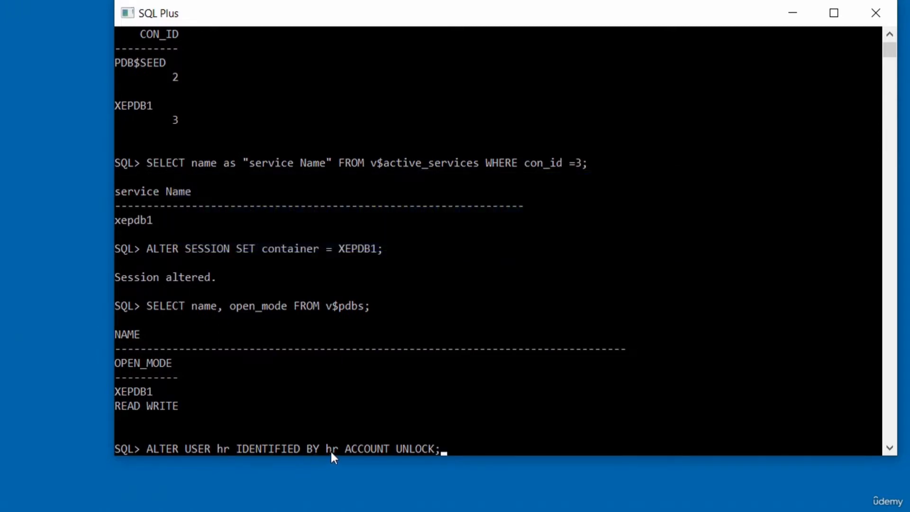
{"action": "key", "text": "Return"}
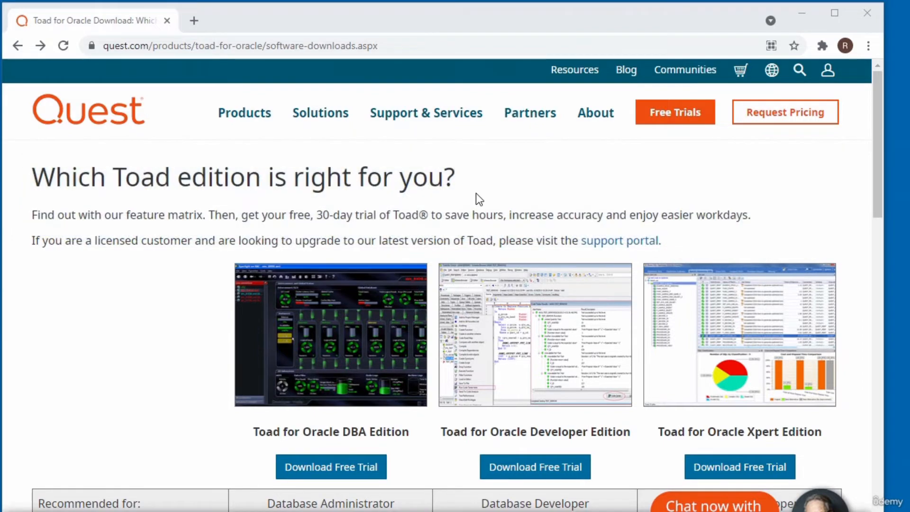
{"action": "scroll", "coordinate": [475, 192], "scroll_direction": "down", "scroll_amount": 5}
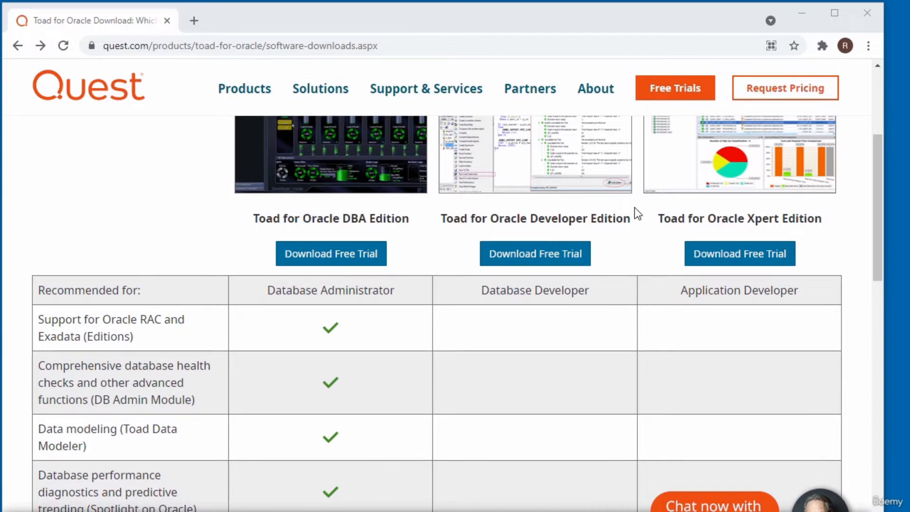
{"action": "scroll", "coordinate": [637, 214], "scroll_direction": "up", "scroll_amount": 2}
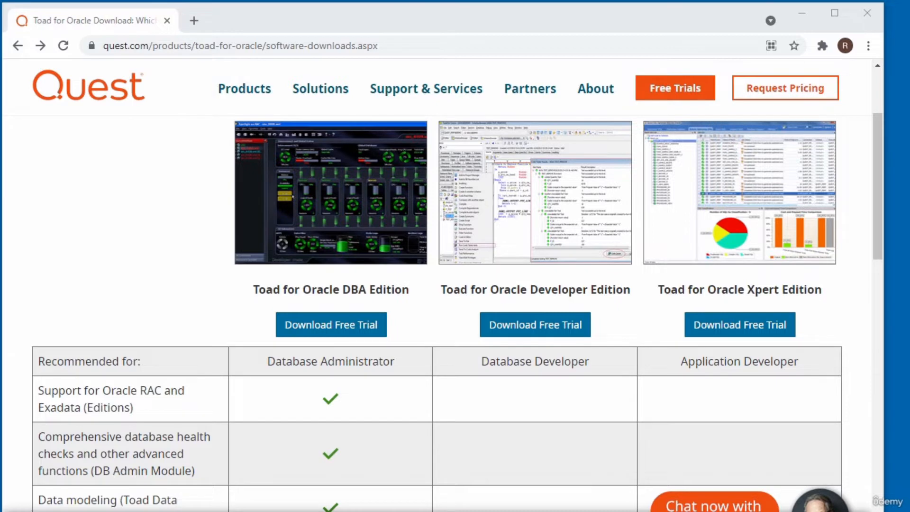
{"action": "scroll", "coordinate": [436, 313], "scroll_direction": "down", "scroll_amount": 1}
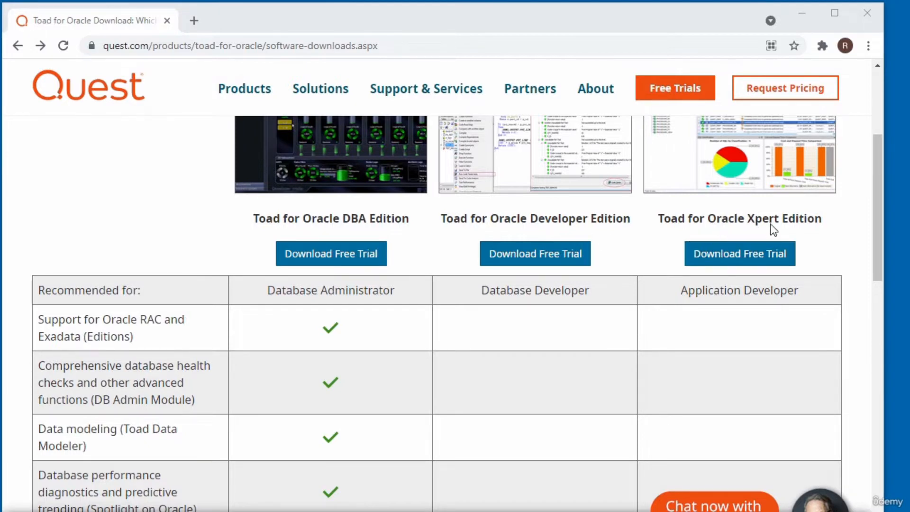
{"action": "scroll", "coordinate": [769, 229], "scroll_direction": "down", "scroll_amount": 1}
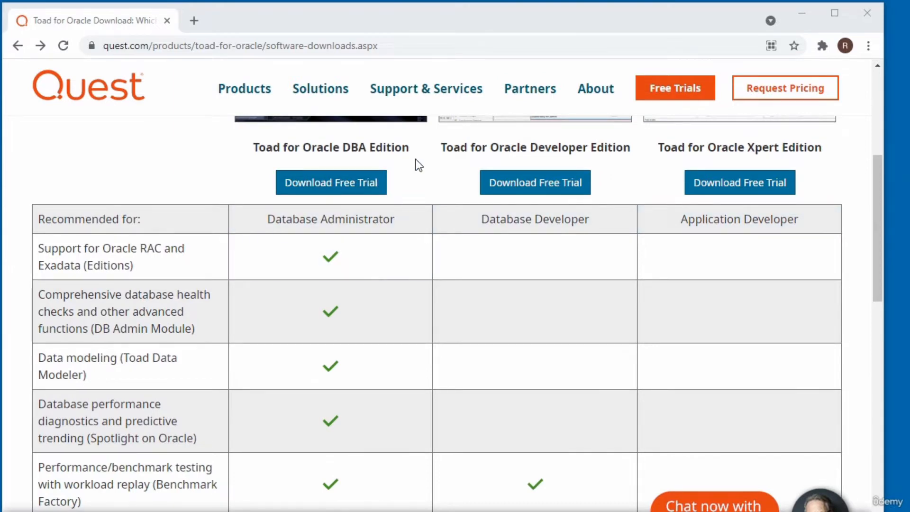
{"action": "scroll", "coordinate": [425, 171], "scroll_direction": "up", "scroll_amount": 1}
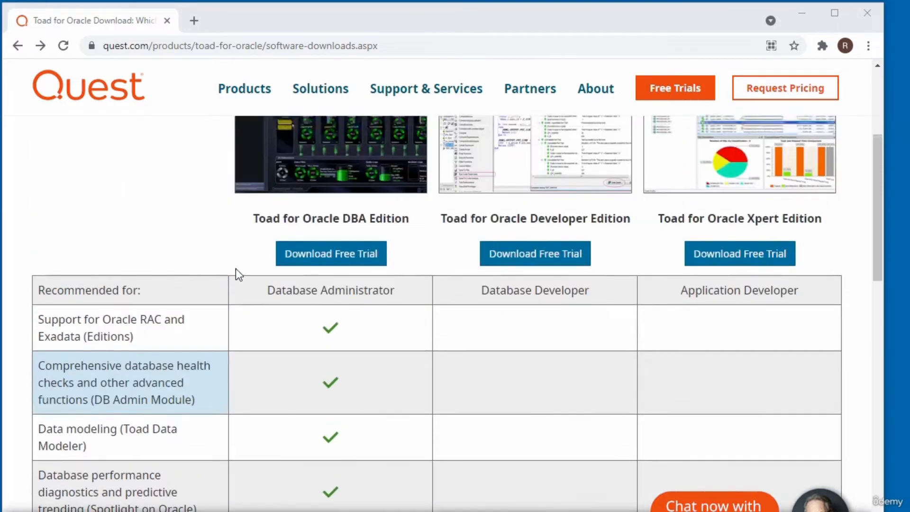
- Request the DBA Edition free trial, enter a business e-mail, and submit the registration form
{"action": "left_click", "coordinate": [347, 262]}
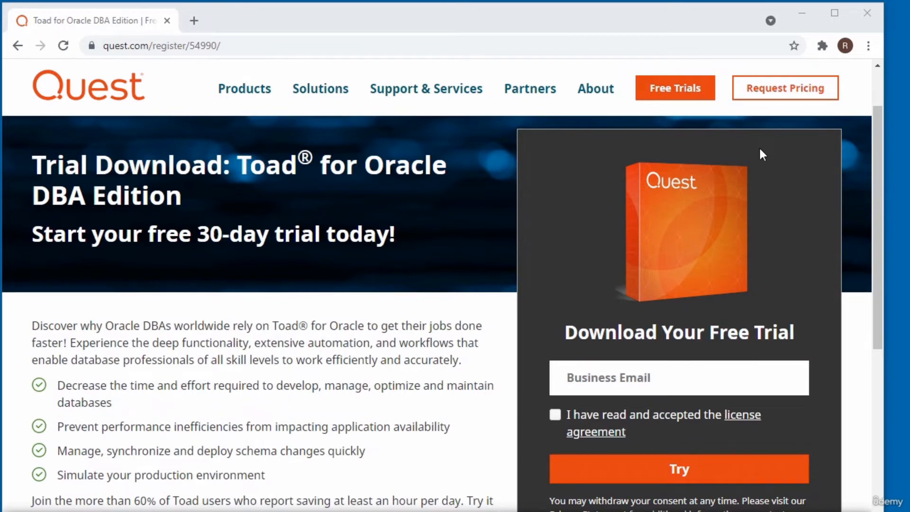
{"action": "left_click", "coordinate": [630, 387]}
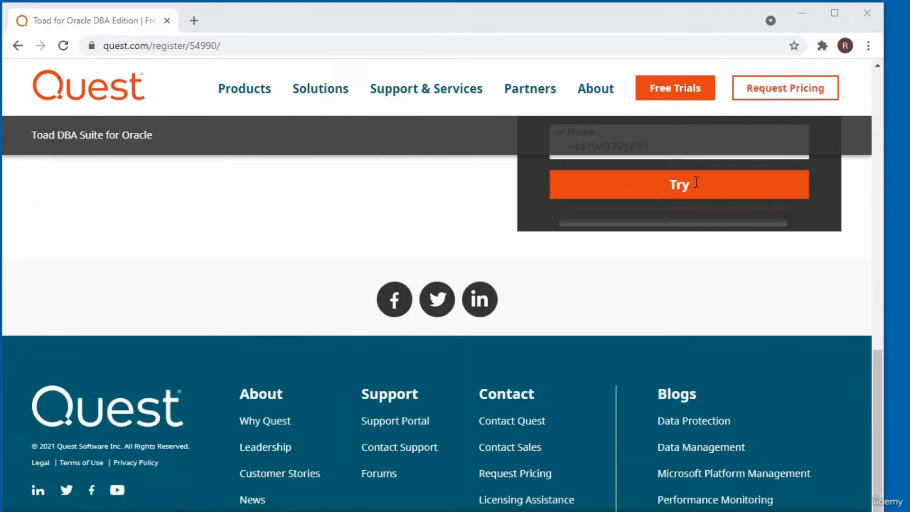
{"action": "left_click", "coordinate": [693, 194]}
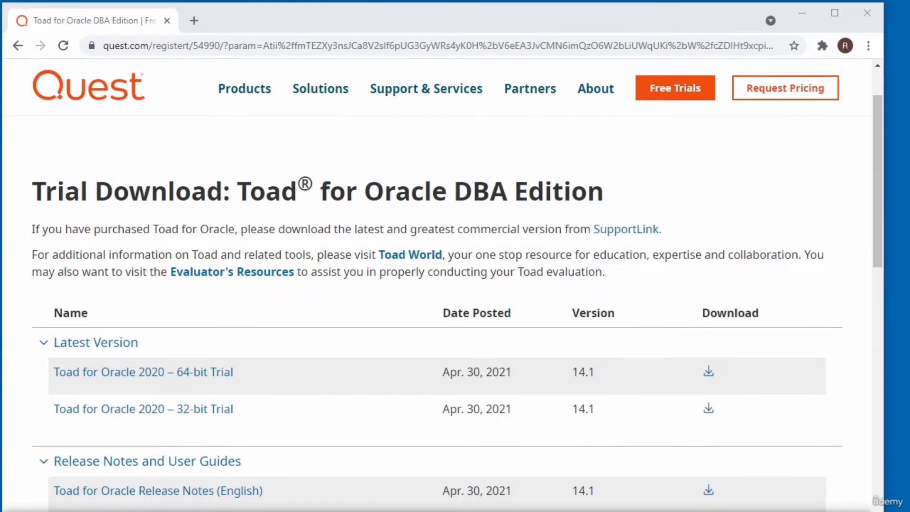
- Download the Toad for Oracle 2020 64-bit trial and run the downloaded installer .exe
{"action": "scroll", "coordinate": [710, 101], "scroll_direction": "down", "scroll_amount": 2}
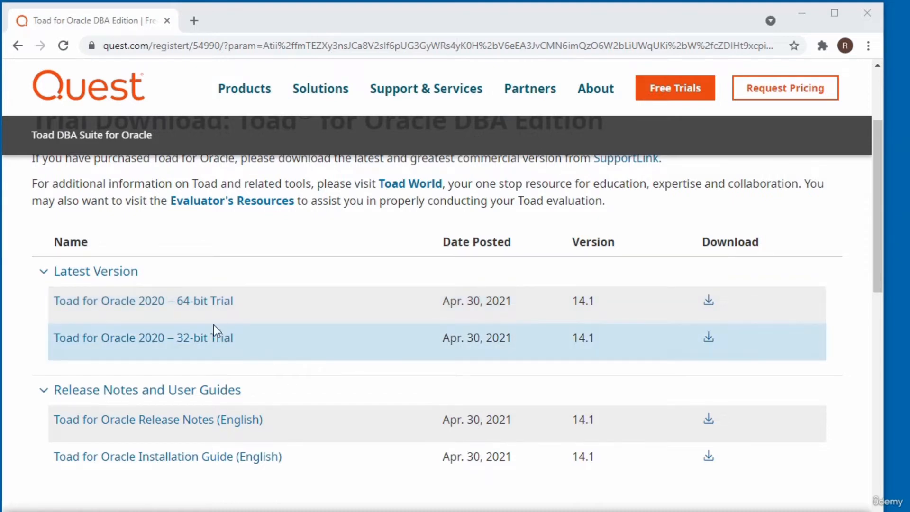
{"action": "left_click", "coordinate": [708, 303]}
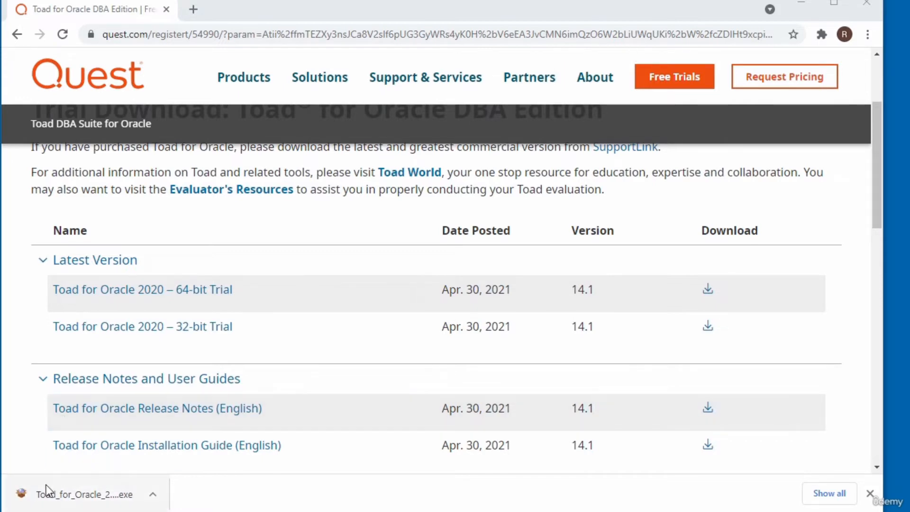
{"action": "left_click", "coordinate": [91, 503]}
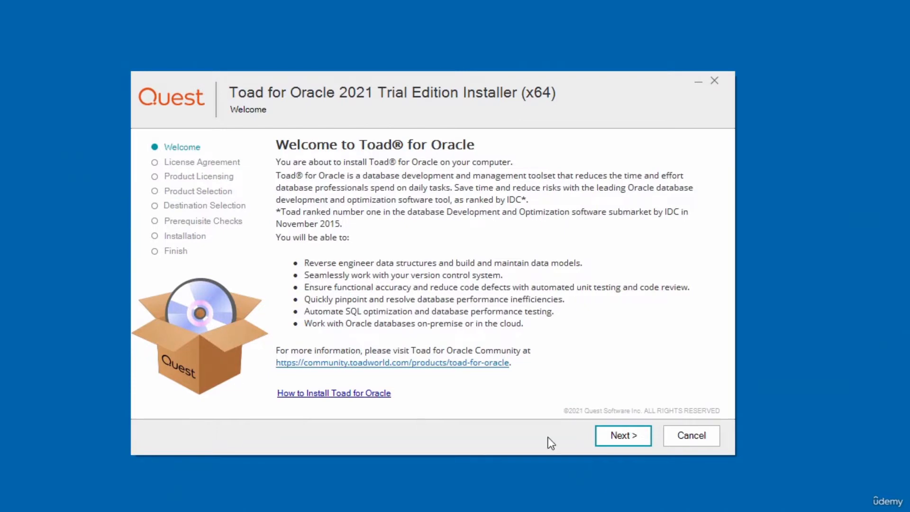
- Pass the installer welcome page and accept the Software Transaction Agreement
{"action": "left_click", "coordinate": [621, 436]}
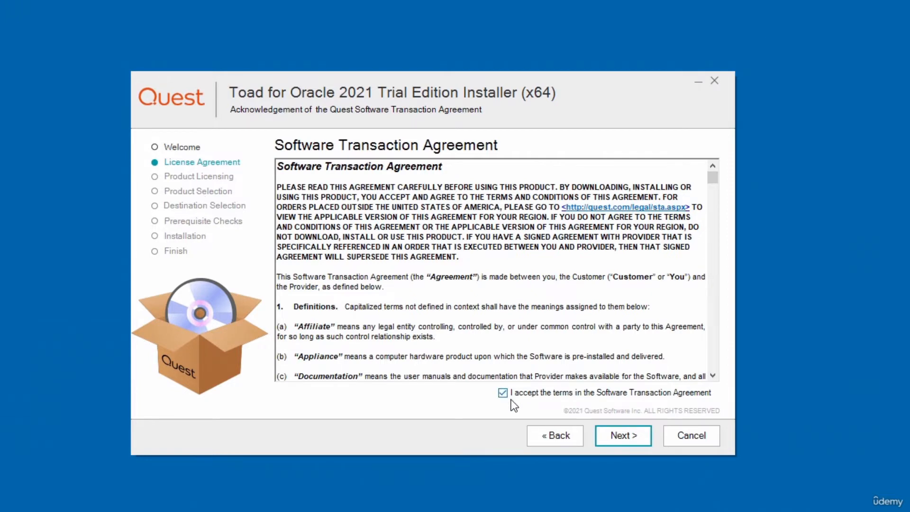
{"action": "left_click", "coordinate": [632, 439]}
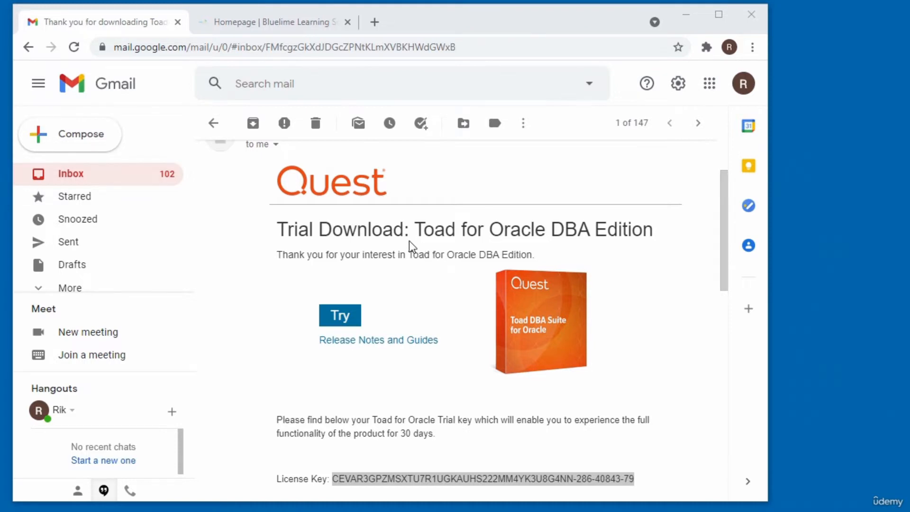
- Select and copy the trial License Key value in Quest's download e-mail
{"action": "scroll", "coordinate": [412, 246], "scroll_direction": "down", "scroll_amount": 3}
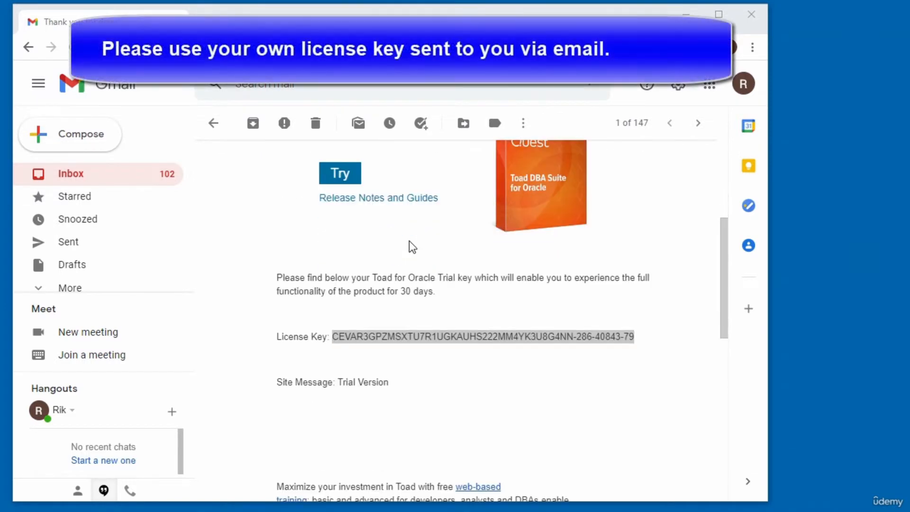
{"action": "left_click", "coordinate": [345, 354]}
{"action": "left_click_drag", "start_coordinate": [334, 336], "coordinate": [646, 336]}
{"action": "key", "text": "ctrl+c"}
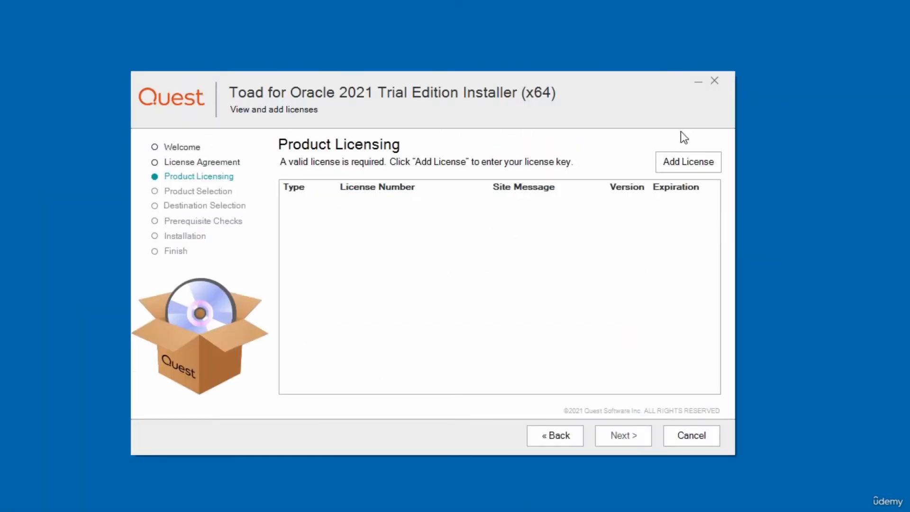
- Add a new license and paste the trial key into its License Key field
{"action": "left_click", "coordinate": [680, 164]}
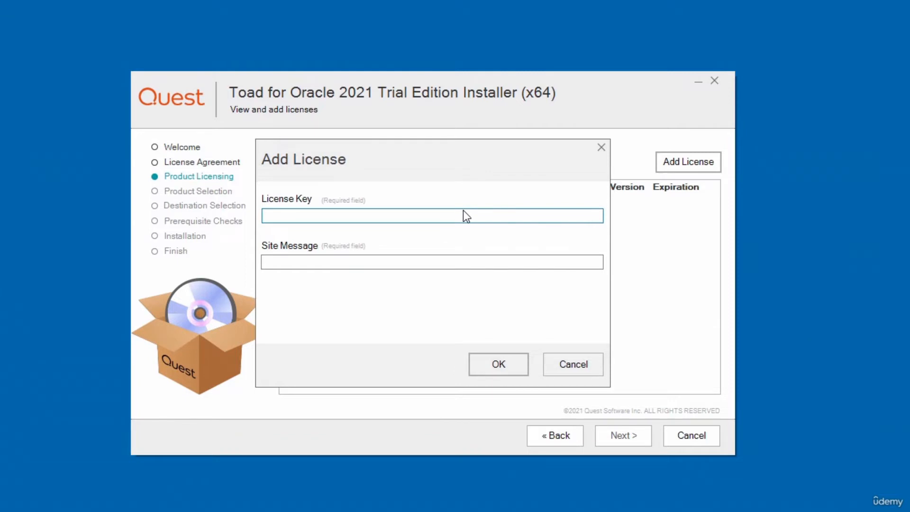
{"action": "right_click", "coordinate": [463, 211]}
{"action": "left_click", "coordinate": [491, 271]}
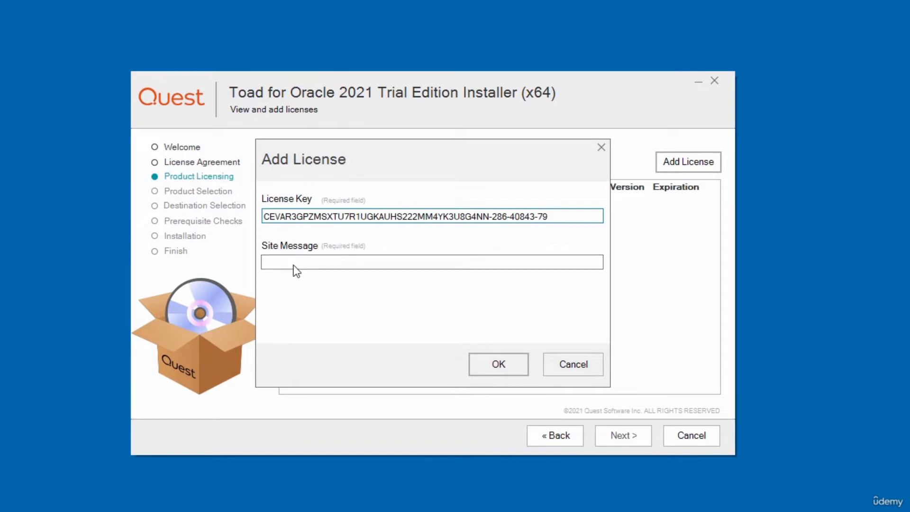
- Copy the 'Trial Version' site message from the Quest e-mail and return to the installer
{"action": "key", "text": "alt+Tab"}
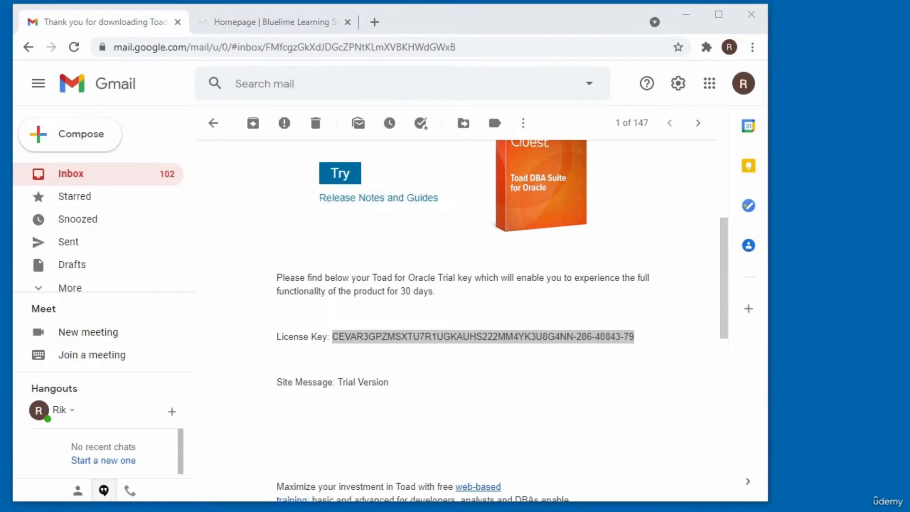
{"action": "left_click", "coordinate": [601, 373]}
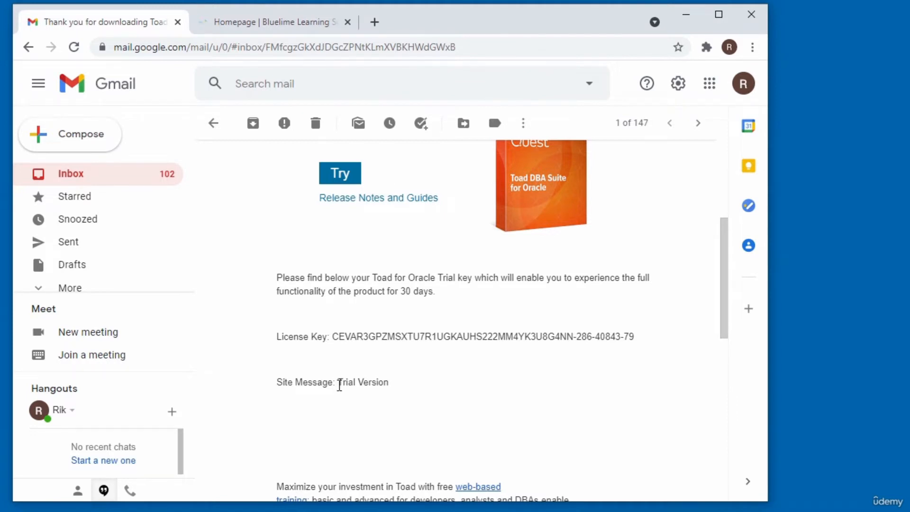
{"action": "left_click_drag", "start_coordinate": [339, 385], "coordinate": [406, 398]}
{"action": "key", "text": "ctrl+c"}
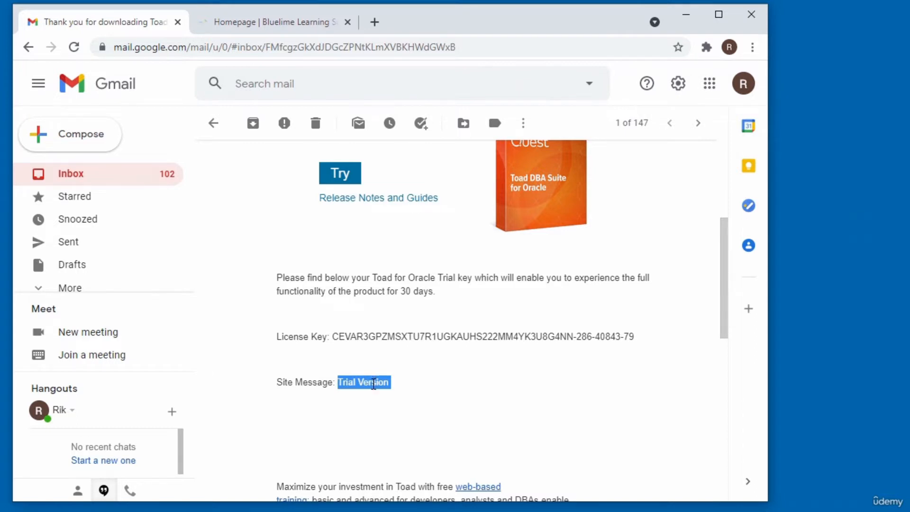
{"action": "key", "text": "alt+Tab"}
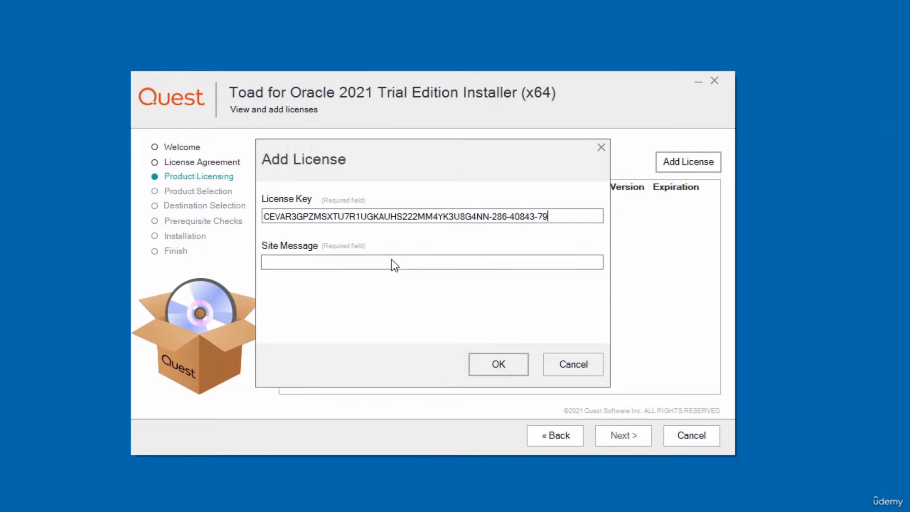
- Paste 'Trial Version' as the site message, confirm the trial license, and continue to Product Selection
{"action": "right_click", "coordinate": [391, 260]}
{"action": "left_click", "coordinate": [417, 320]}
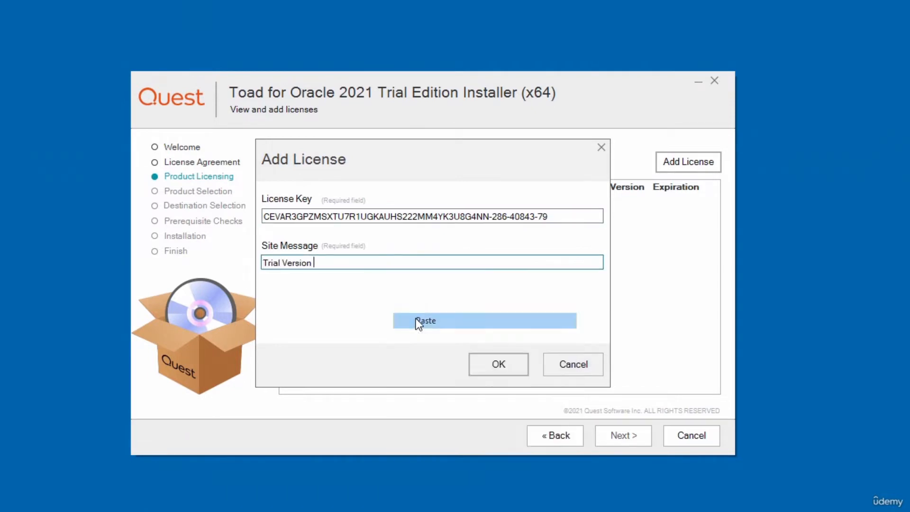
{"action": "left_click", "coordinate": [500, 366]}
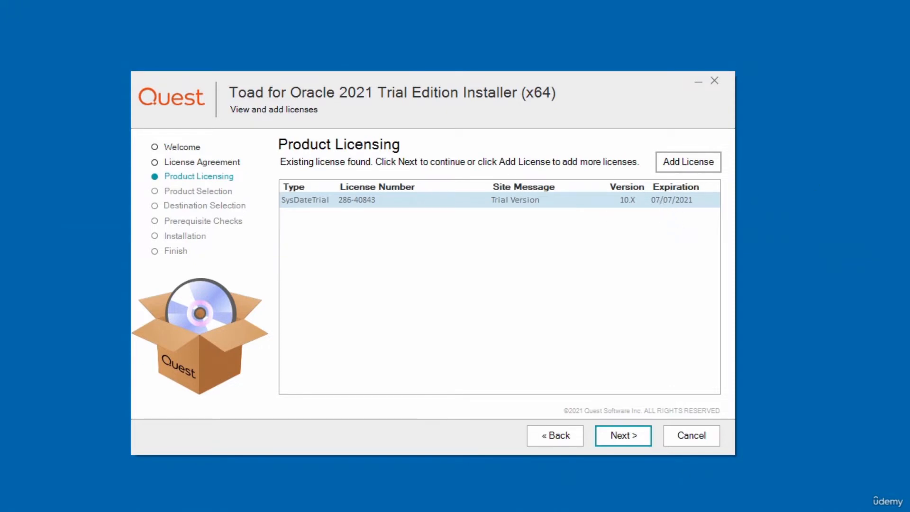
{"action": "left_click", "coordinate": [635, 433]}
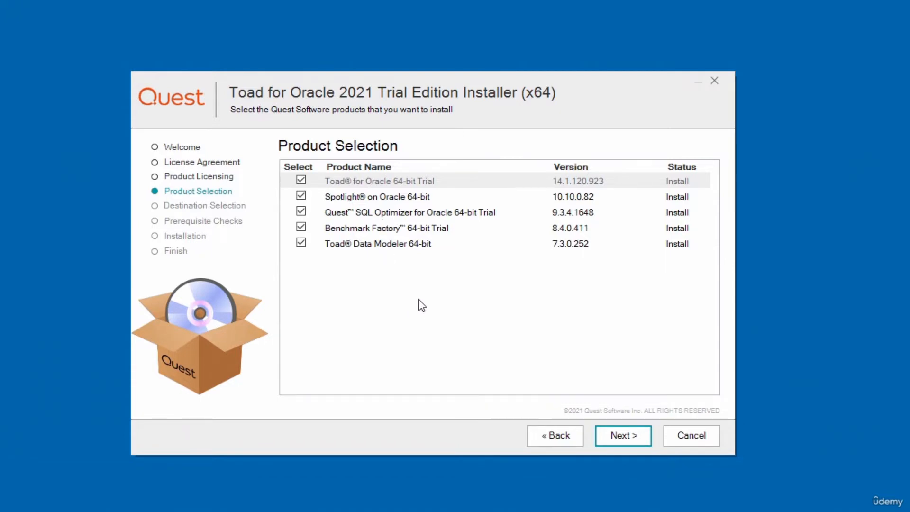
- Deselect Spotlight, SQL Optimizer, Benchmark Factory and Toad Data Modeler, and keep the default install folder
{"action": "left_click", "coordinate": [302, 196]}
{"action": "left_click", "coordinate": [302, 212]}
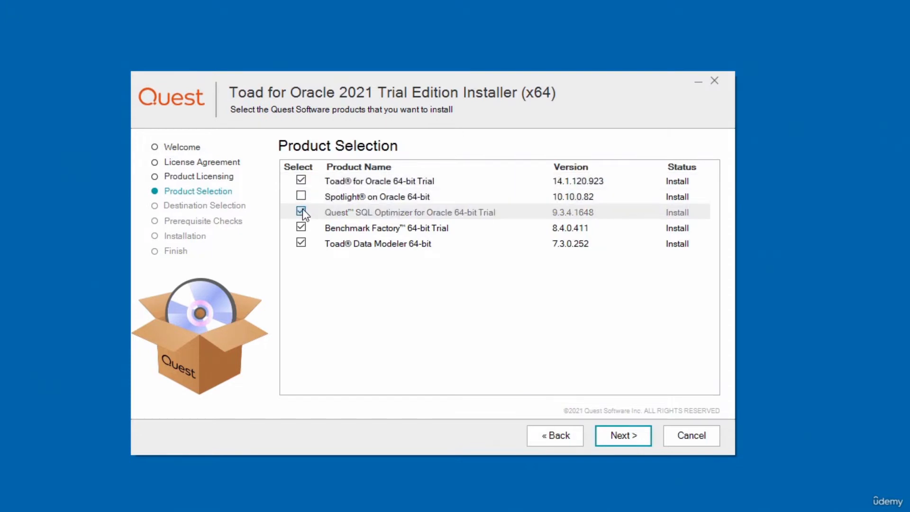
{"action": "left_click", "coordinate": [301, 227]}
{"action": "left_click", "coordinate": [301, 242]}
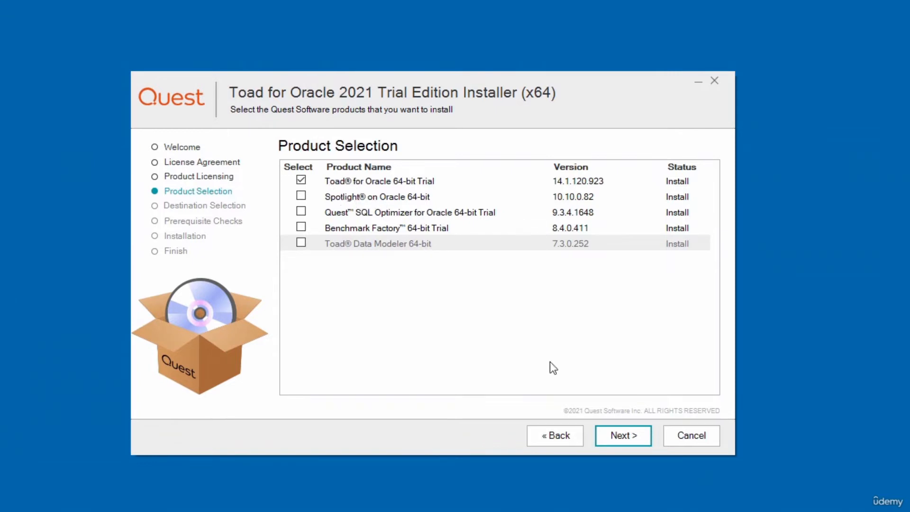
{"action": "left_click", "coordinate": [624, 436]}
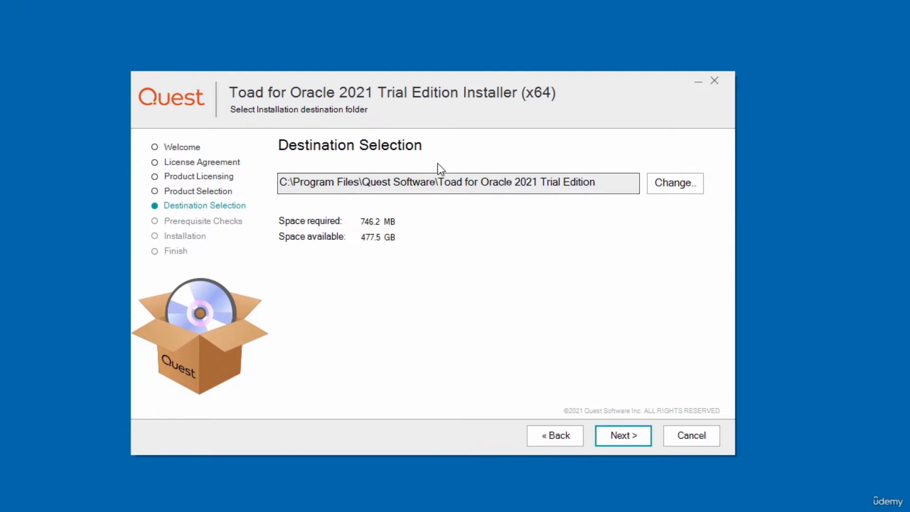
{"action": "left_click", "coordinate": [624, 439]}
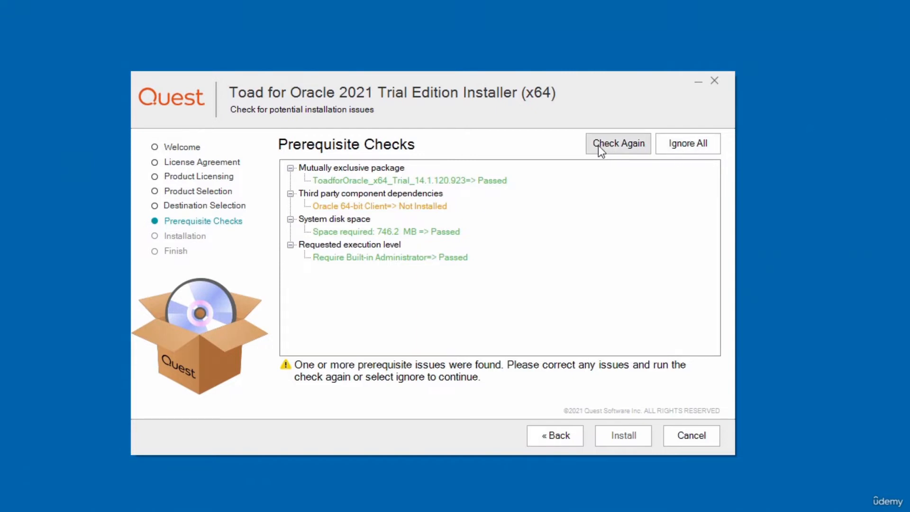
- Recheck prerequisites, ignore the missing Oracle 64-bit client, install Toad for Oracle and finish
{"action": "left_click", "coordinate": [627, 148]}
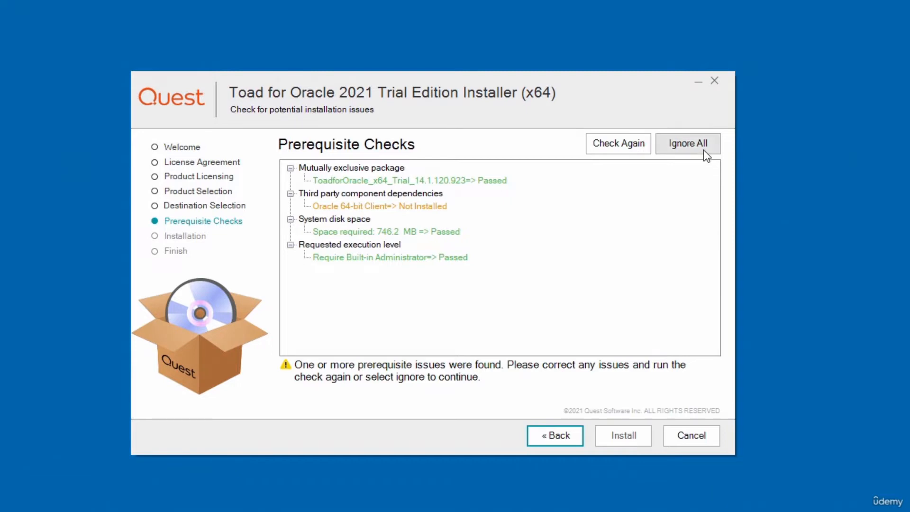
{"action": "left_click", "coordinate": [672, 150]}
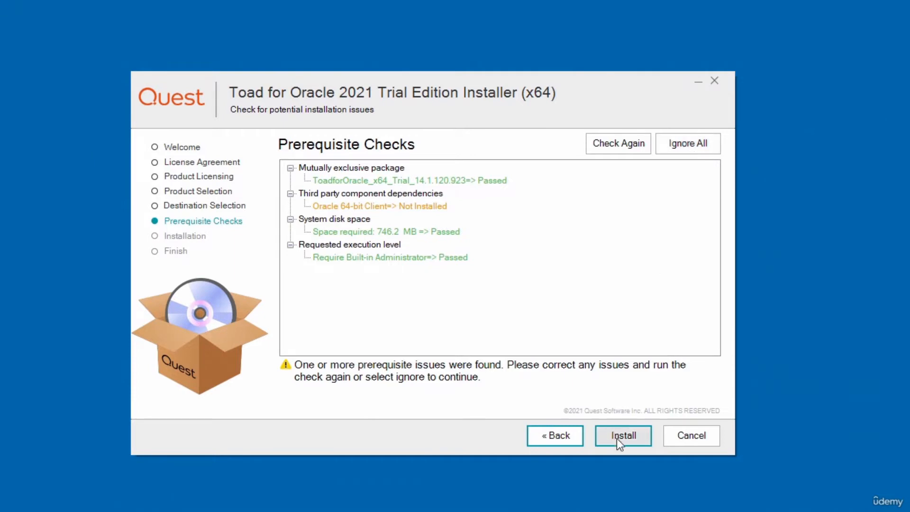
{"action": "left_click", "coordinate": [630, 438]}
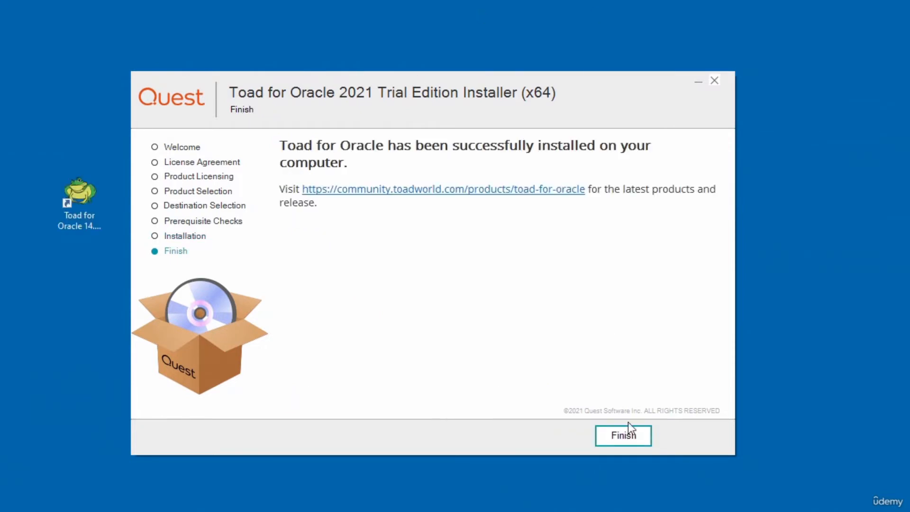
{"action": "left_click", "coordinate": [624, 438]}
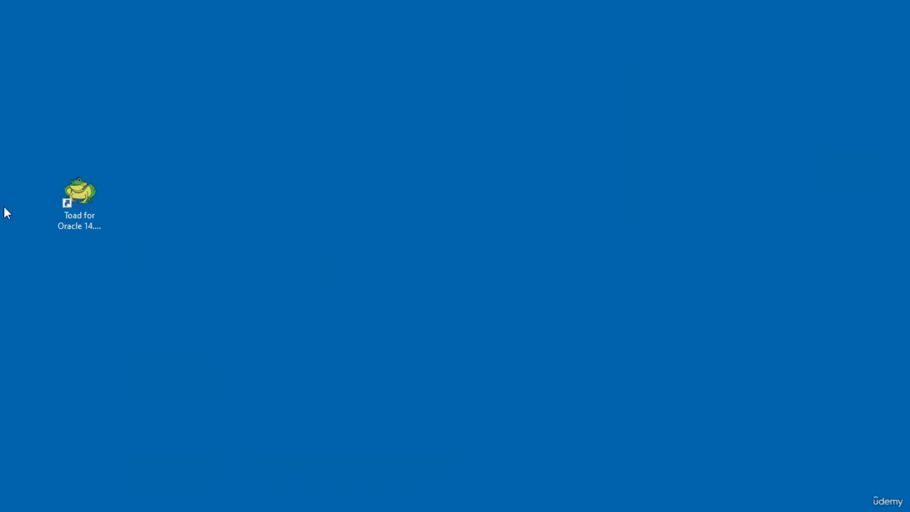
- Move the Toad for Oracle 12.10 Trial shortcut toward the desktop centre and select it
{"action": "left_click_drag", "start_coordinate": [58, 208], "coordinate": [402, 160]}
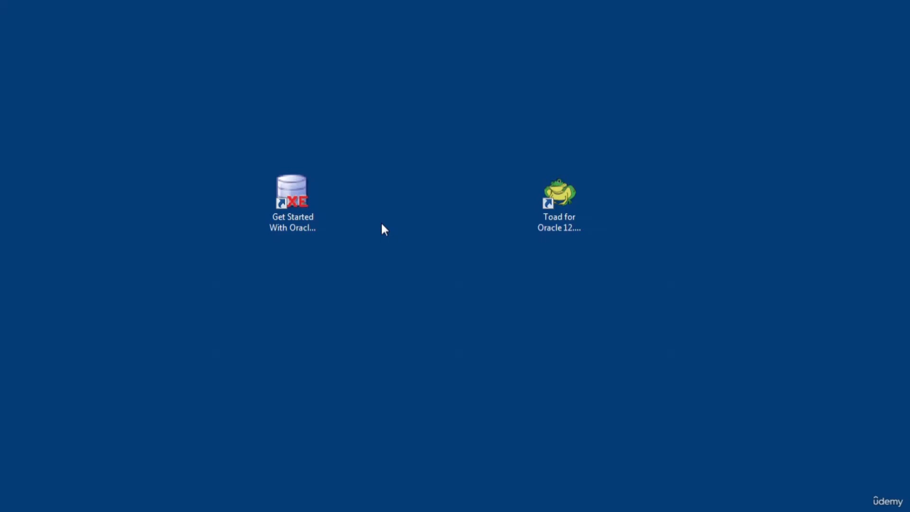
{"action": "left_click", "coordinate": [563, 194]}
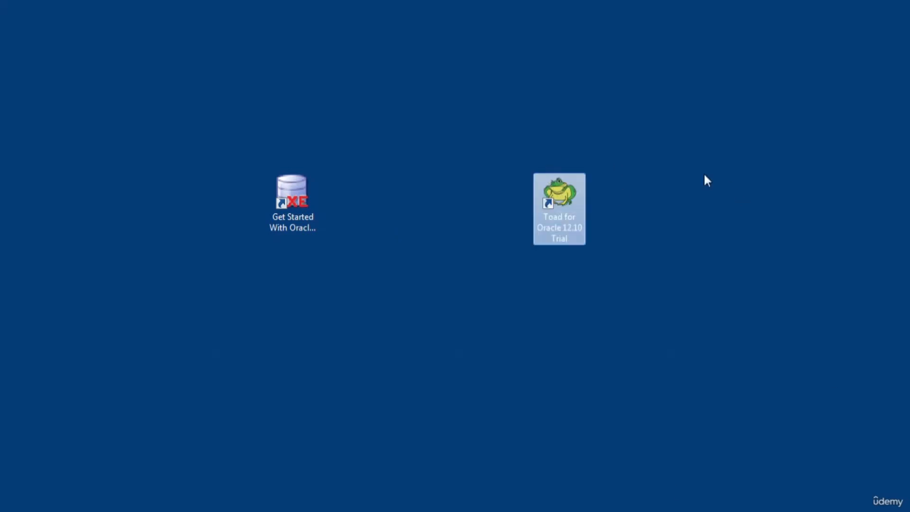
- Run the Toad for Oracle 12.10 shortcut as administrator
{"action": "right_click", "coordinate": [567, 207]}
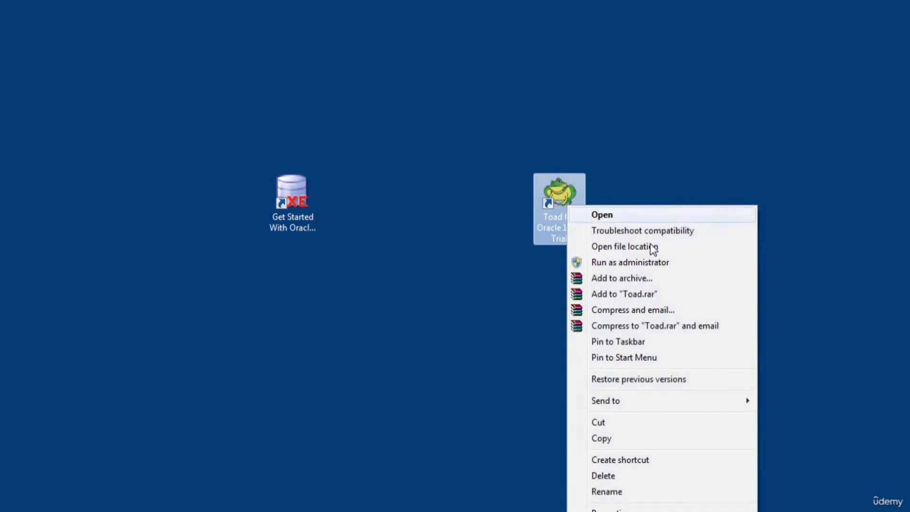
{"action": "left_click", "coordinate": [626, 265]}
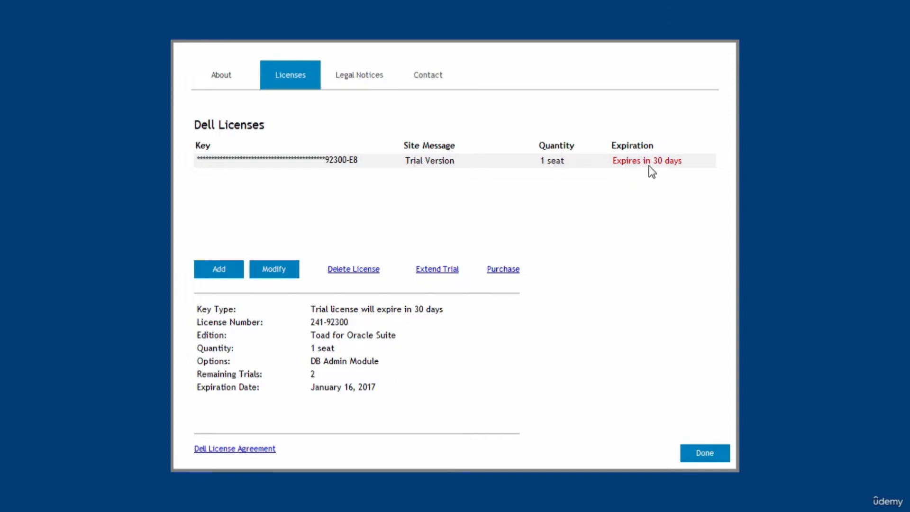
- Close the trial license summary and dismiss the SQL Tuning notice with 'Don't show this dialog again' ticked
{"action": "left_click", "coordinate": [709, 458]}
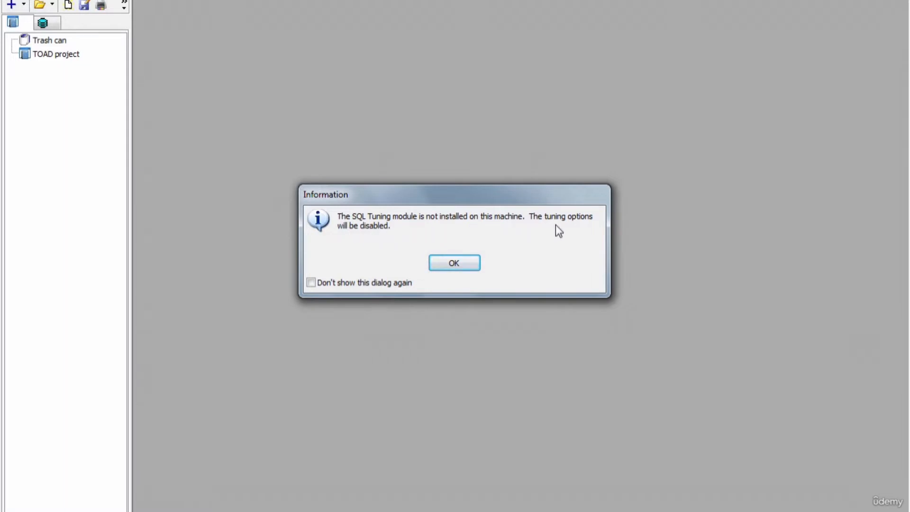
{"action": "left_click", "coordinate": [311, 283]}
{"action": "left_click", "coordinate": [455, 263]}
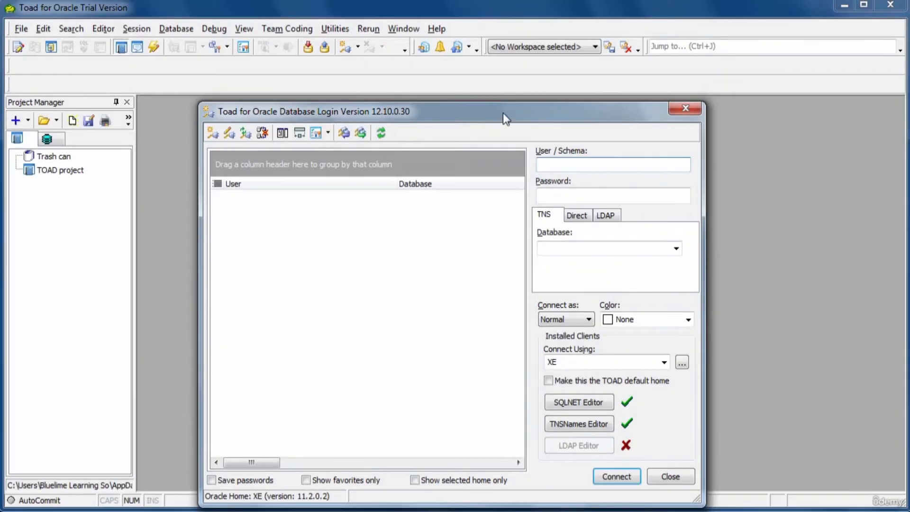
- Move the Database Login dialog up and enter user hr with its password
{"action": "left_click_drag", "start_coordinate": [502, 113], "coordinate": [523, 66]}
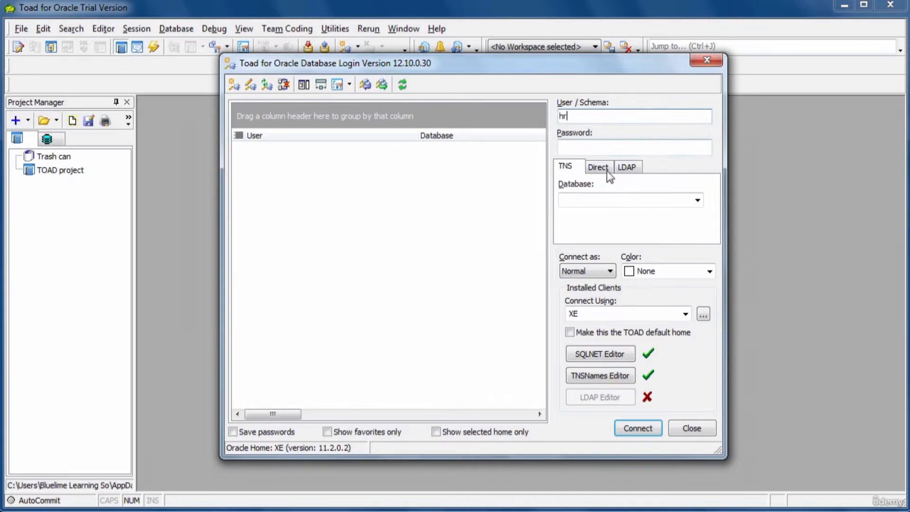
{"action": "left_click", "coordinate": [598, 146]}
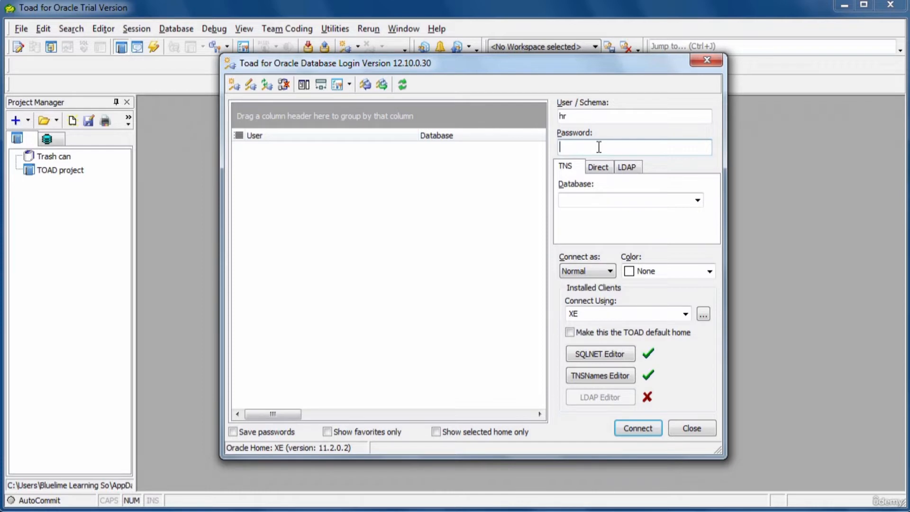
{"action": "type", "text": "hr"}
- Choose a Direct connection to host 127.0.0.1 on port 1521
{"action": "left_click", "coordinate": [599, 166]}
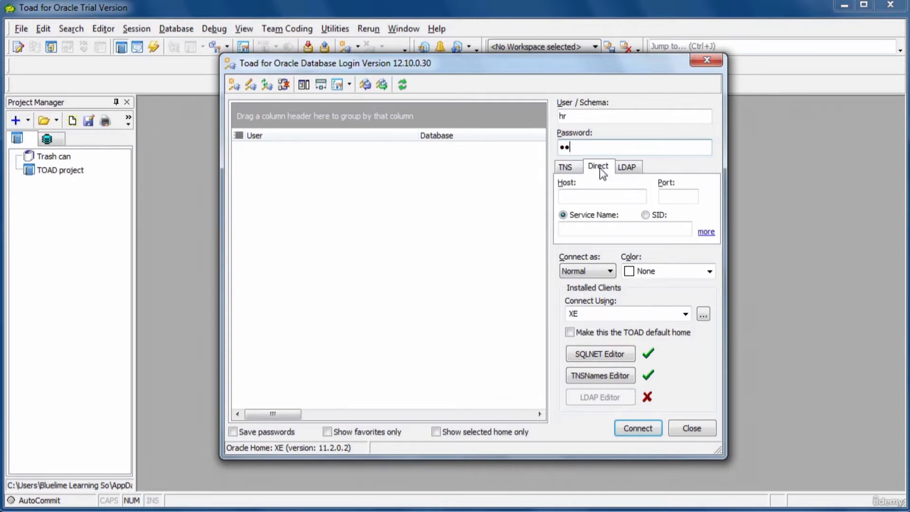
{"action": "left_click", "coordinate": [582, 195]}
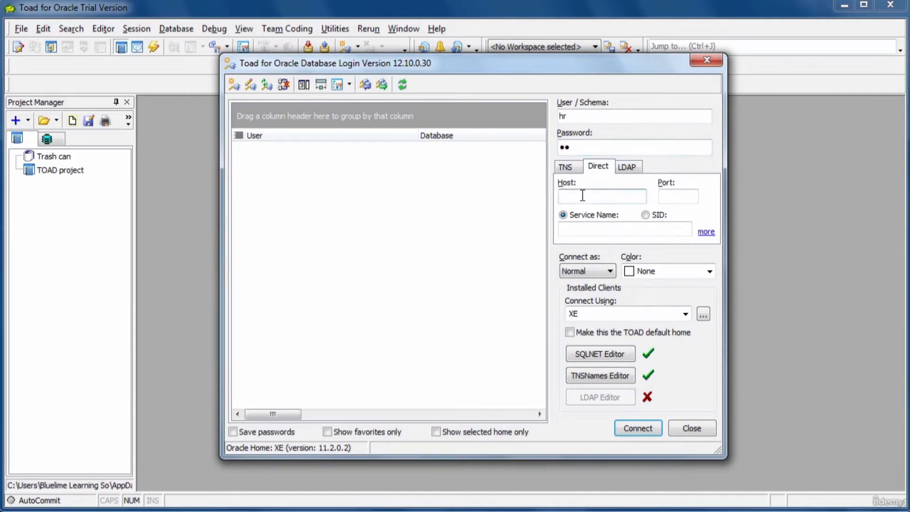
{"action": "type", "text": "127.0.0.1"}
{"action": "left_click", "coordinate": [682, 195]}
{"action": "type", "text": "1521"}
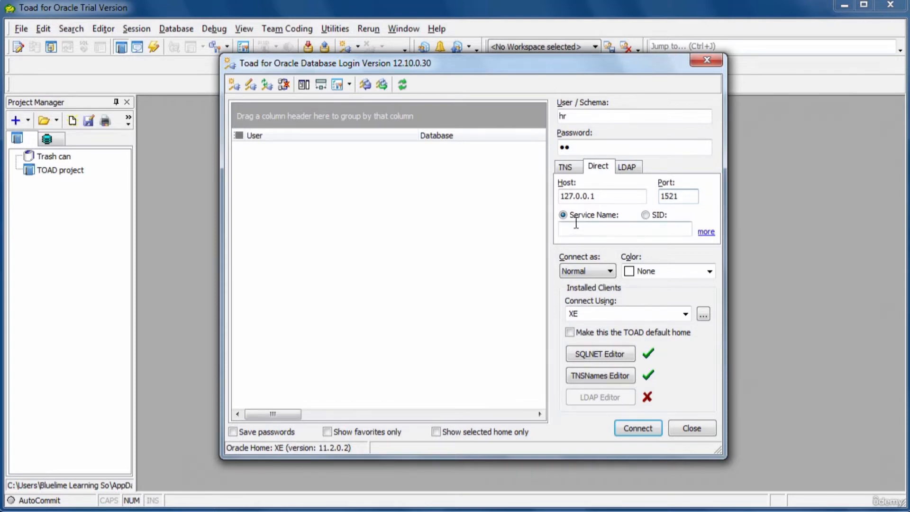
- Identify the database by SID, entering XE in capital letters
{"action": "left_click", "coordinate": [645, 215]}
{"action": "type", "text": "xe"}
{"action": "key", "text": "BackSpace"}
{"action": "key", "text": "BackSpace"}
{"action": "key", "text": "Caps_Lock"}
{"action": "type", "text": "XE"}
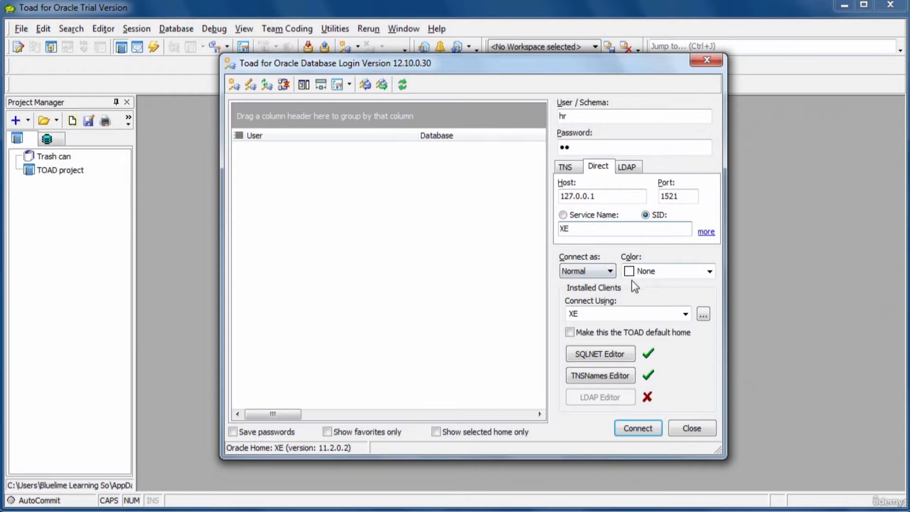
{"action": "left_click", "coordinate": [582, 271]}
- Set the connection colour to Teal and connect as HR to 127.0.0.1:1521/XE
{"action": "left_click", "coordinate": [709, 272]}
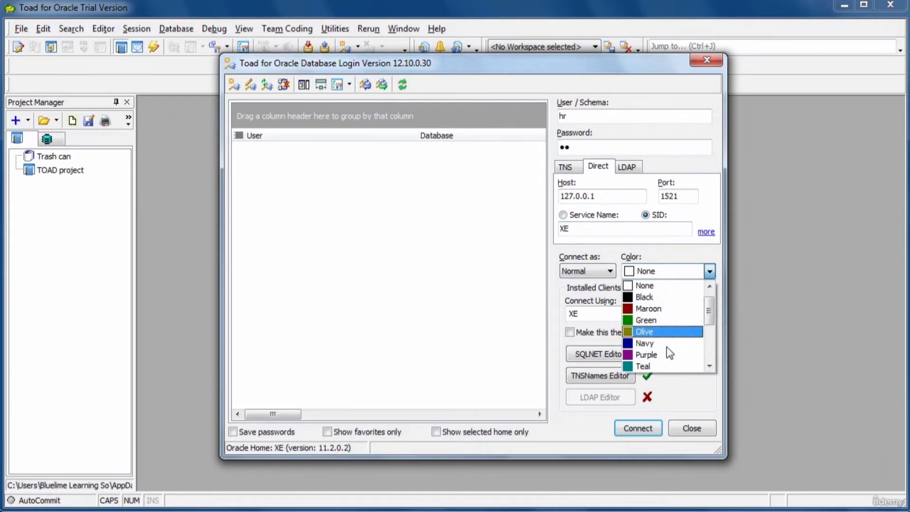
{"action": "left_click", "coordinate": [647, 366]}
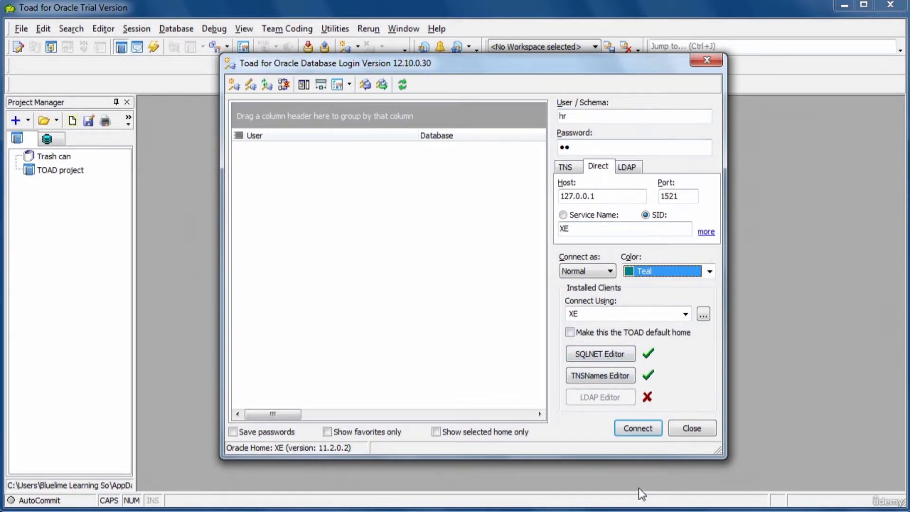
{"action": "left_click", "coordinate": [638, 429]}
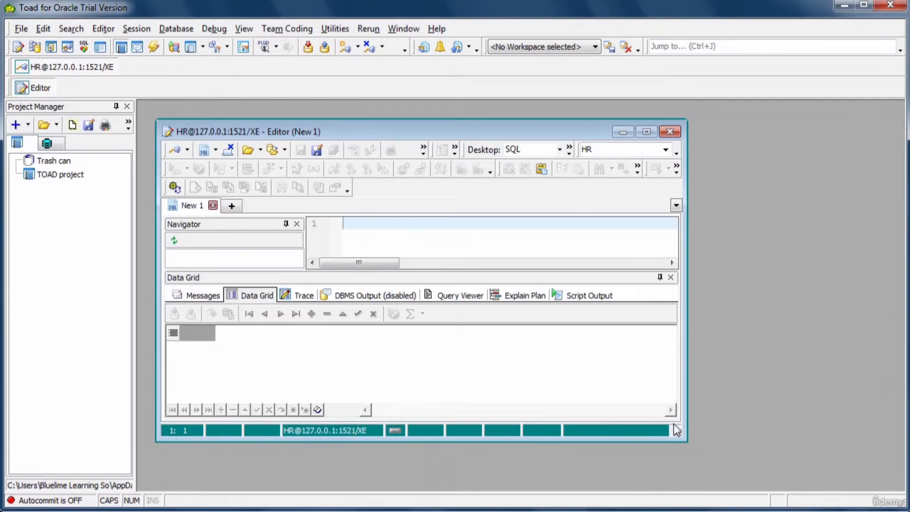
- Stretch the SQL Editor window right, down, up and left to fill the workspace
{"action": "left_click_drag", "start_coordinate": [676, 430], "coordinate": [665, 431]}
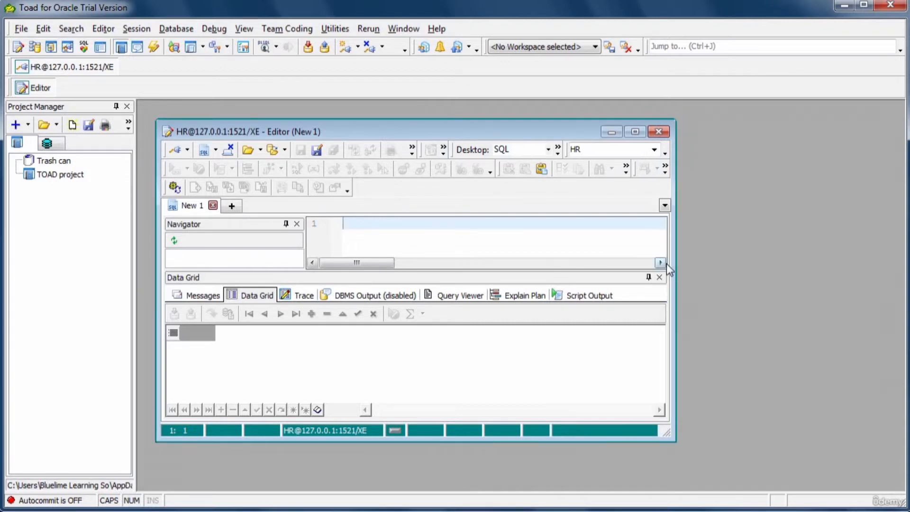
{"action": "left_click_drag", "start_coordinate": [674, 258], "coordinate": [889, 262]}
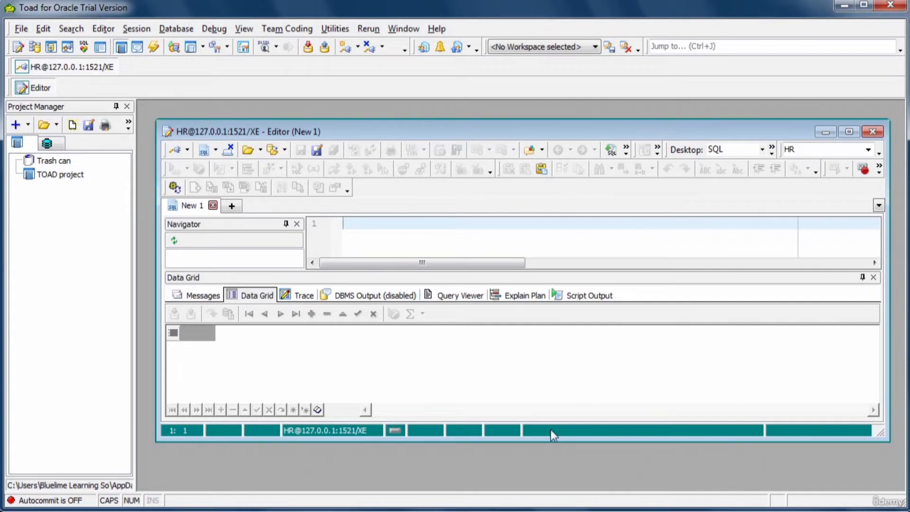
{"action": "left_click_drag", "start_coordinate": [546, 443], "coordinate": [548, 476]}
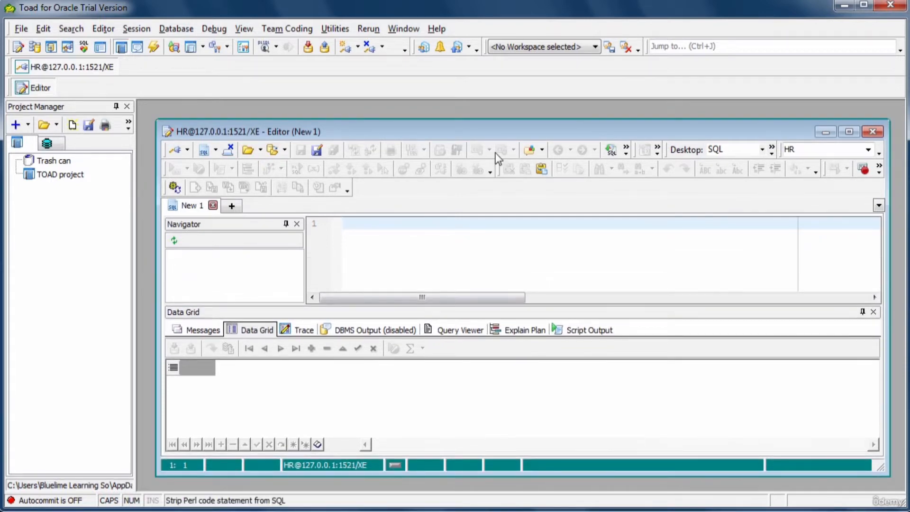
{"action": "left_click_drag", "start_coordinate": [496, 124], "coordinate": [495, 112]}
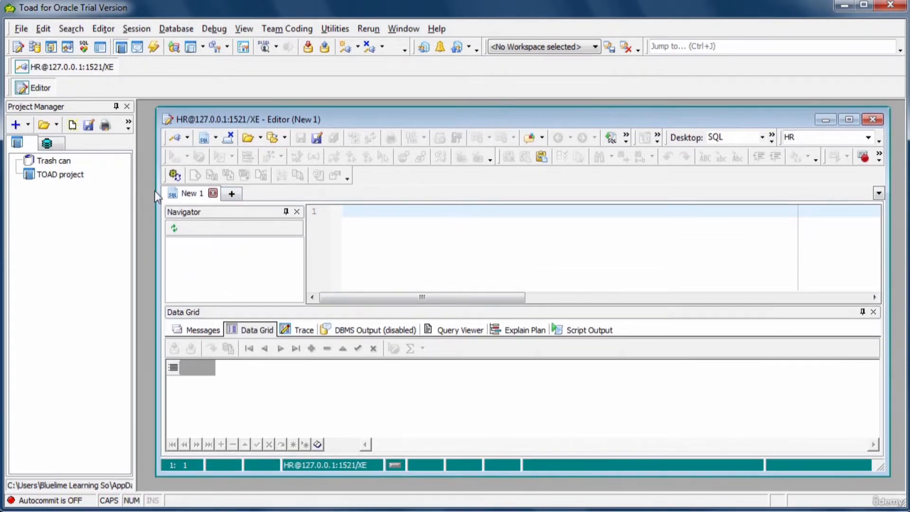
{"action": "left_click_drag", "start_coordinate": [157, 188], "coordinate": [139, 188]}
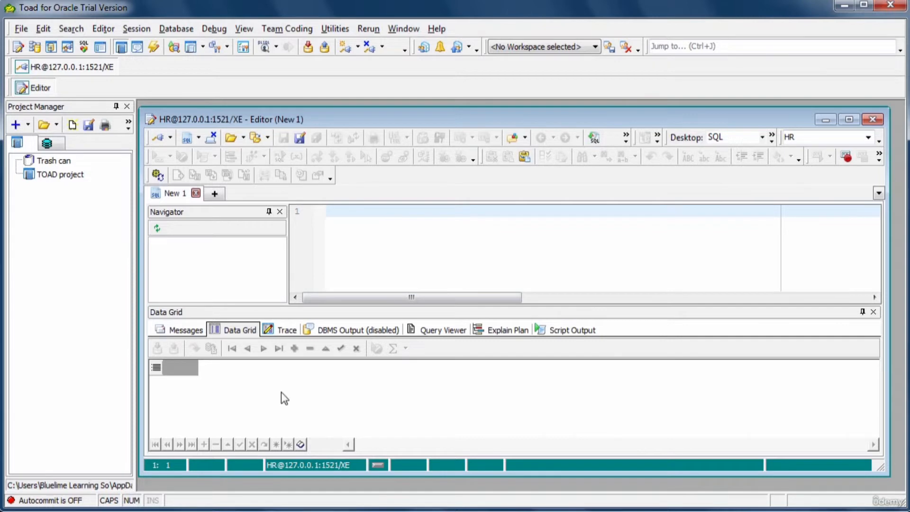
- Keep HR as the current schema and open the Schema Browser listing HR's tables
{"action": "left_click", "coordinate": [352, 394]}
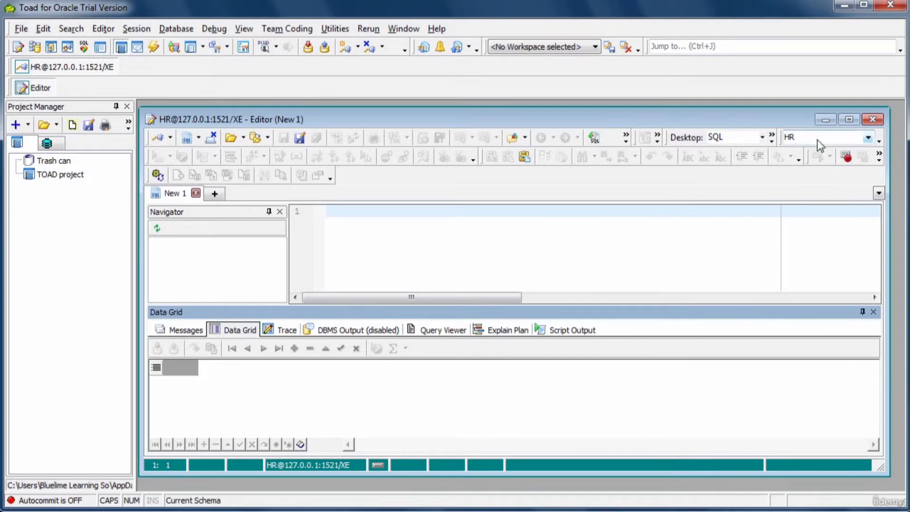
{"action": "left_click", "coordinate": [867, 137]}
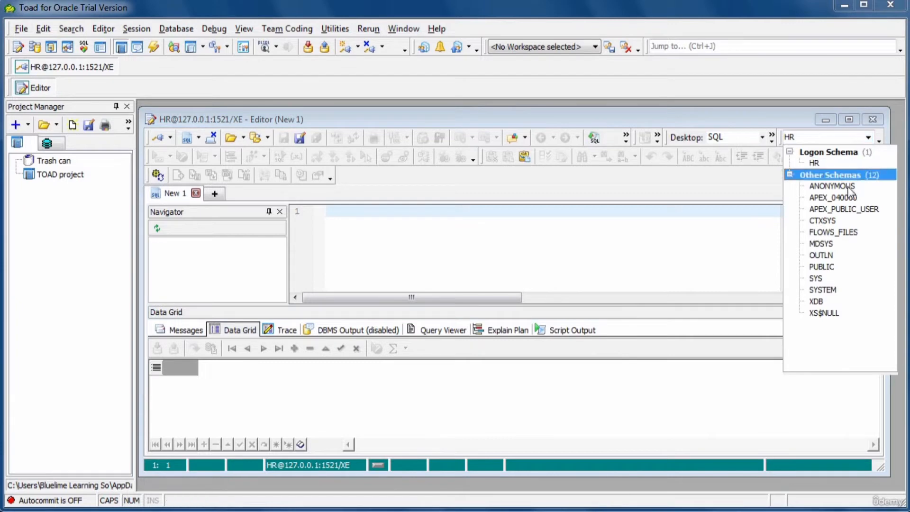
{"action": "left_click", "coordinate": [752, 238]}
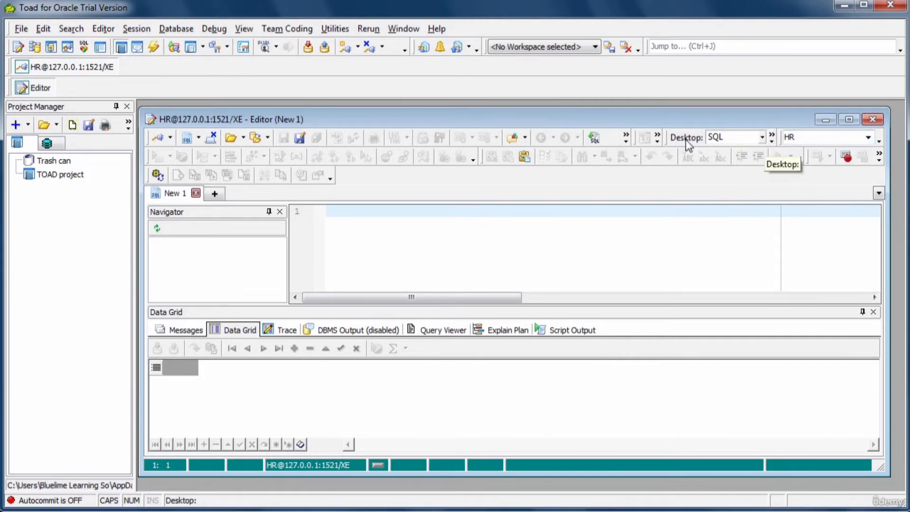
{"action": "left_click", "coordinate": [37, 50]}
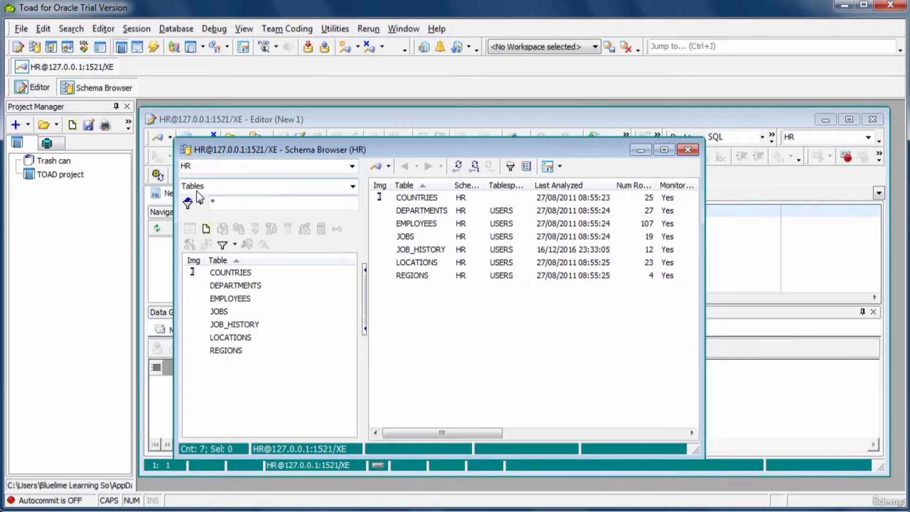
- Switch the Schema Browser's object type to Procedures, then close it to return to the New 1 editor
{"action": "left_click", "coordinate": [353, 186]}
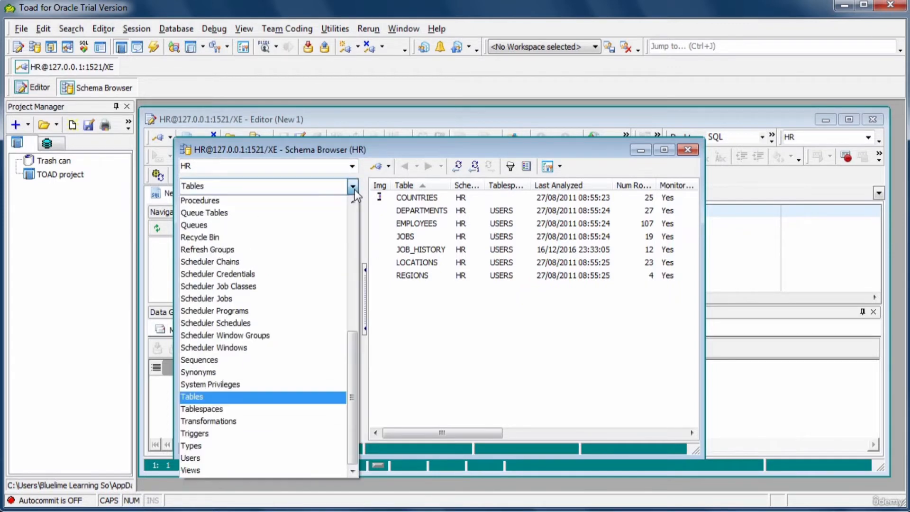
{"action": "left_click", "coordinate": [202, 201]}
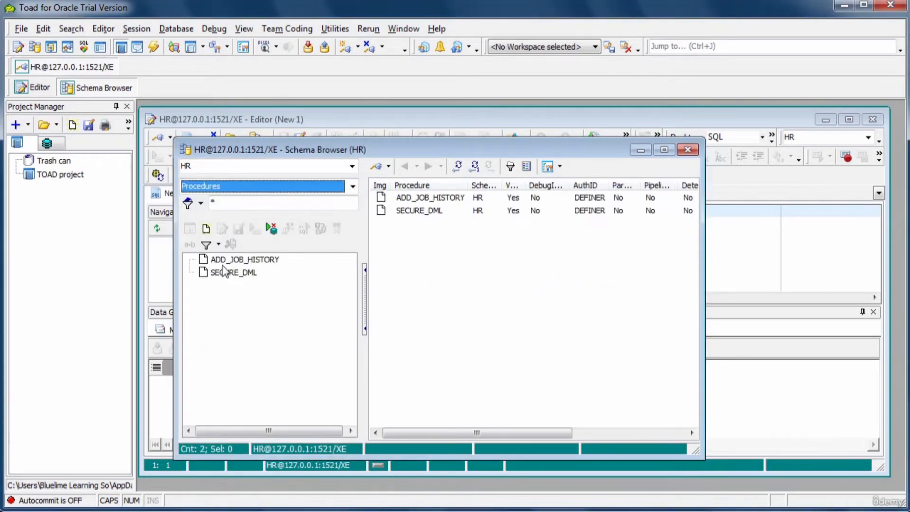
{"action": "left_click", "coordinate": [354, 190]}
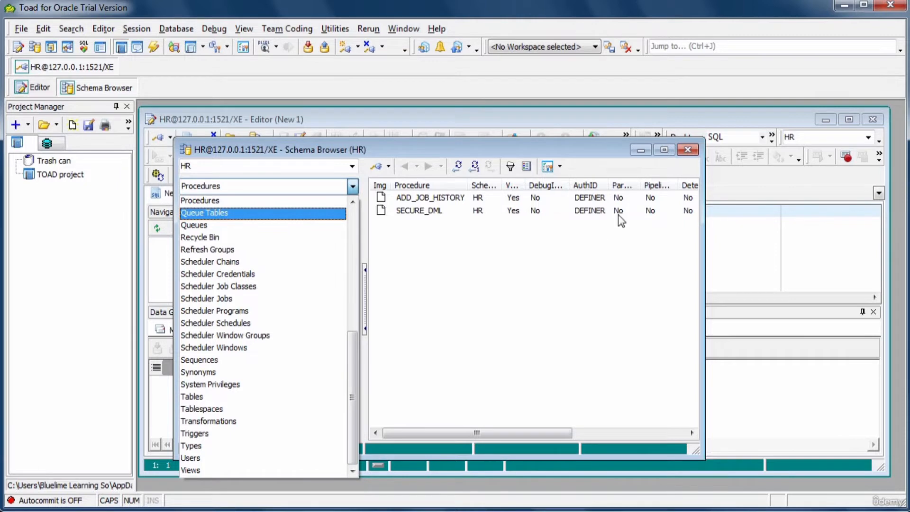
{"action": "left_click", "coordinate": [688, 153]}
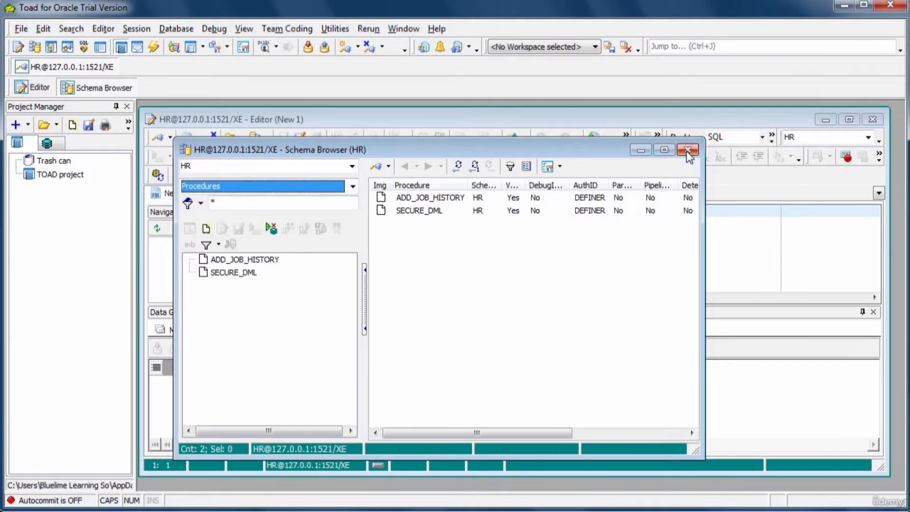
{"action": "left_click", "coordinate": [688, 151]}
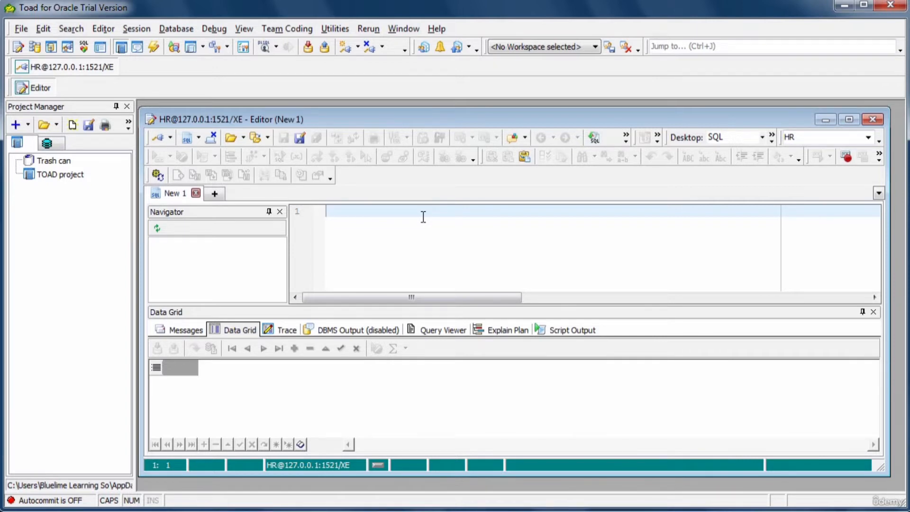
- Enter SELECT * FROM EMPLOYEES; in the New 1 editor and execute it
{"action": "key", "text": "Caps_Lock"}
{"action": "type", "text": "s"}
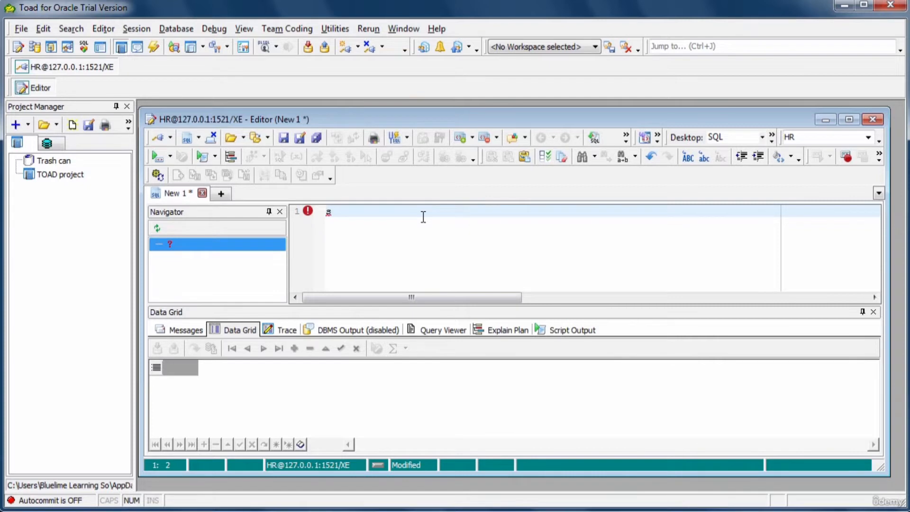
{"action": "key", "text": "BackSpace"}
{"action": "key", "text": "Caps_Lock"}
{"action": "type", "text": "SELECT"}
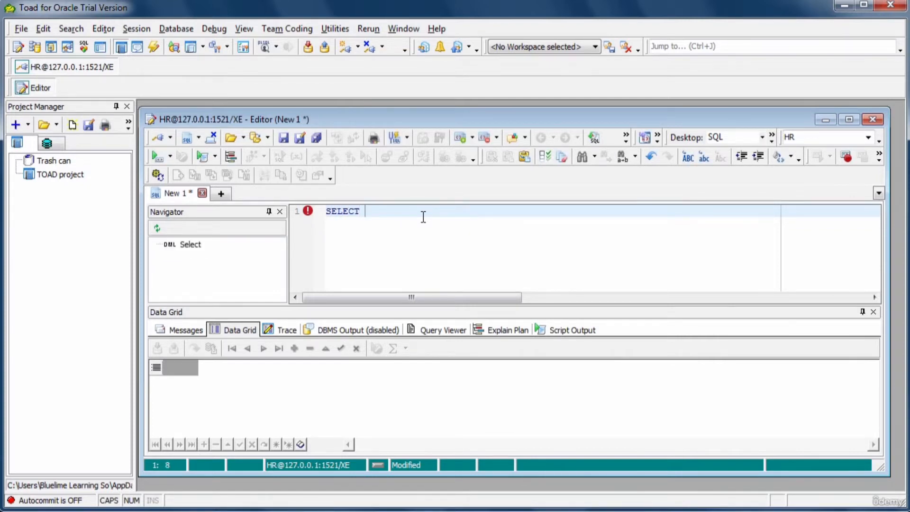
{"action": "type", "text": " * FROM"}
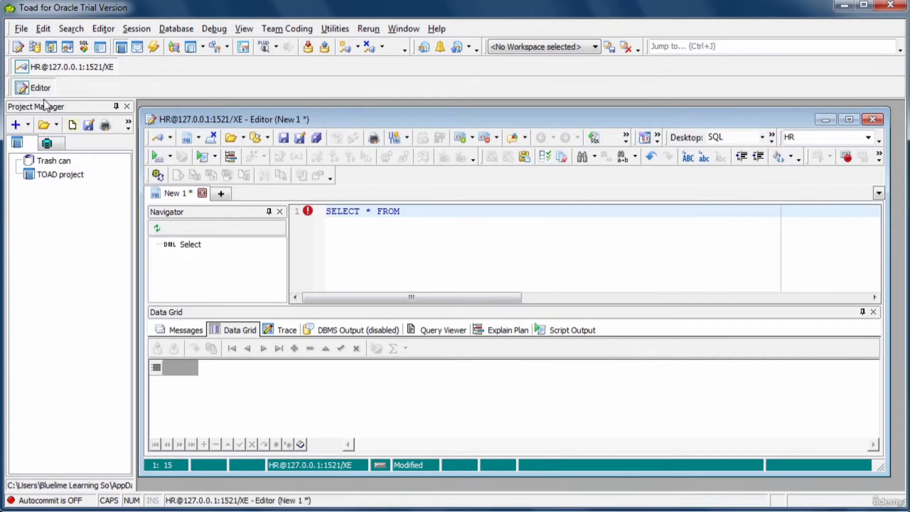
{"action": "left_click", "coordinate": [35, 52]}
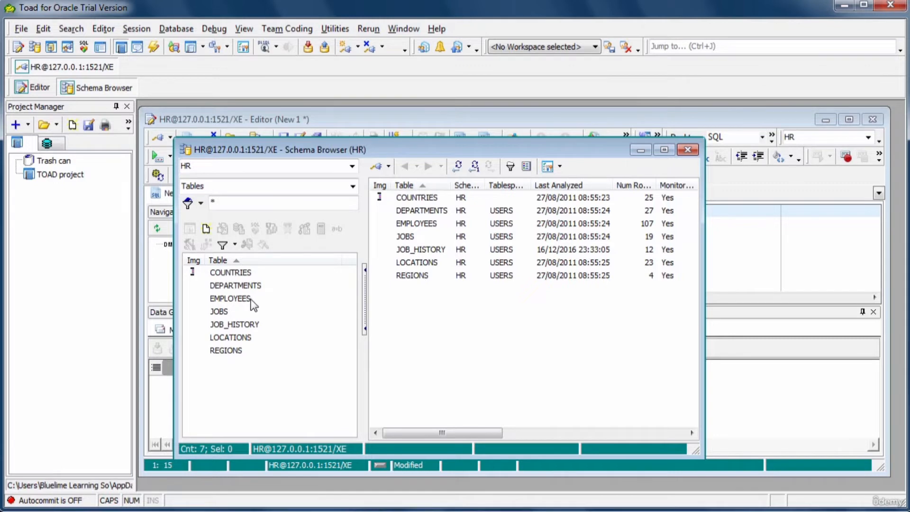
{"action": "left_click", "coordinate": [38, 88]}
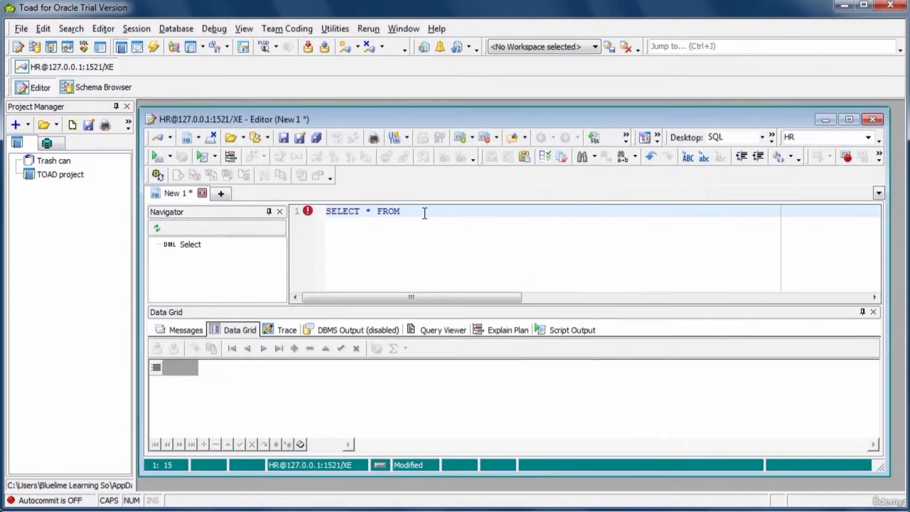
{"action": "type", "text": "EMPL"}
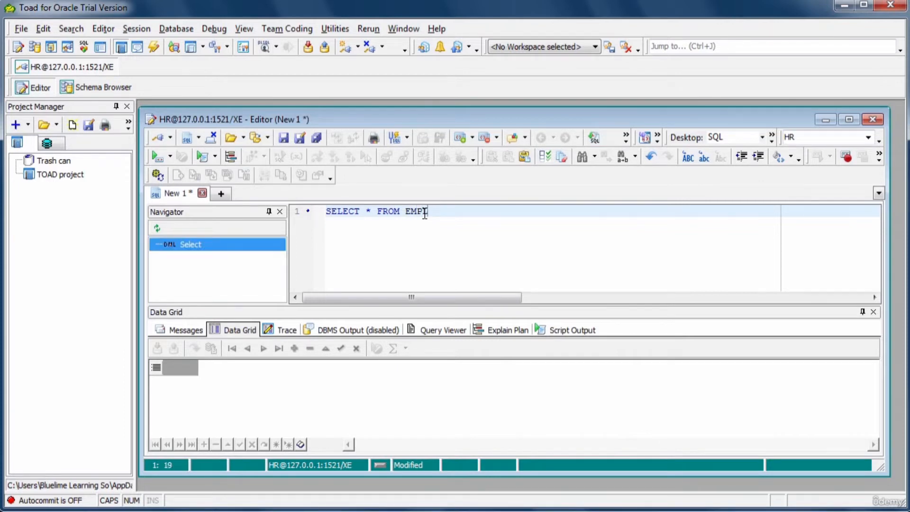
{"action": "type", "text": "OYEES;"}
{"action": "left_click", "coordinate": [159, 161]}
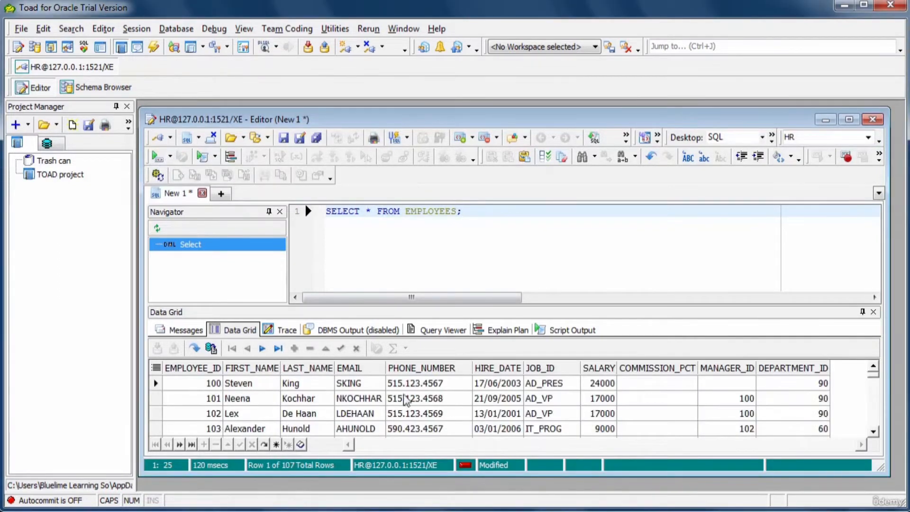
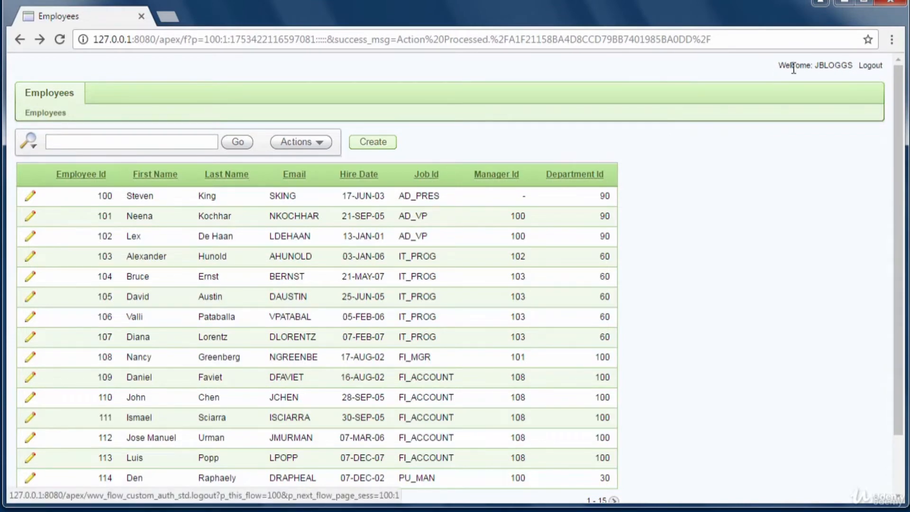
- Log out of the Employees app and sign back in with the account password
{"action": "left_click", "coordinate": [865, 70]}
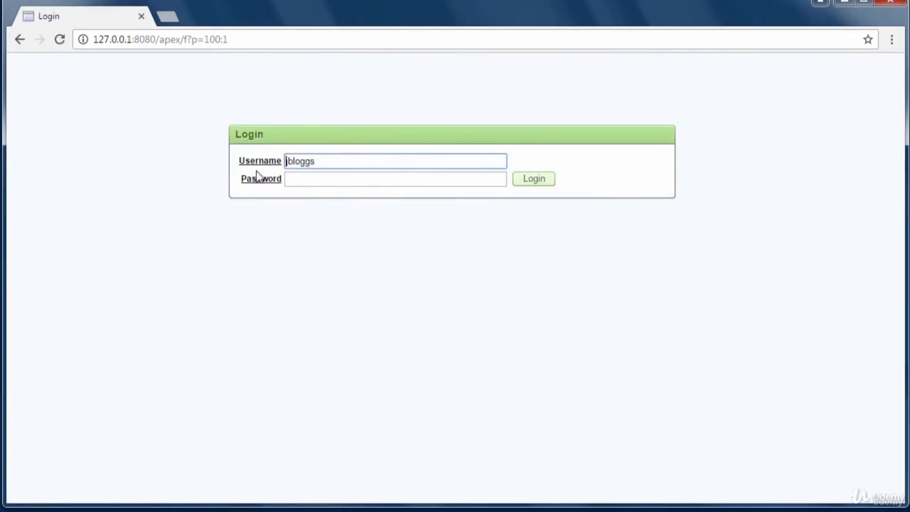
{"action": "left_click", "coordinate": [336, 180]}
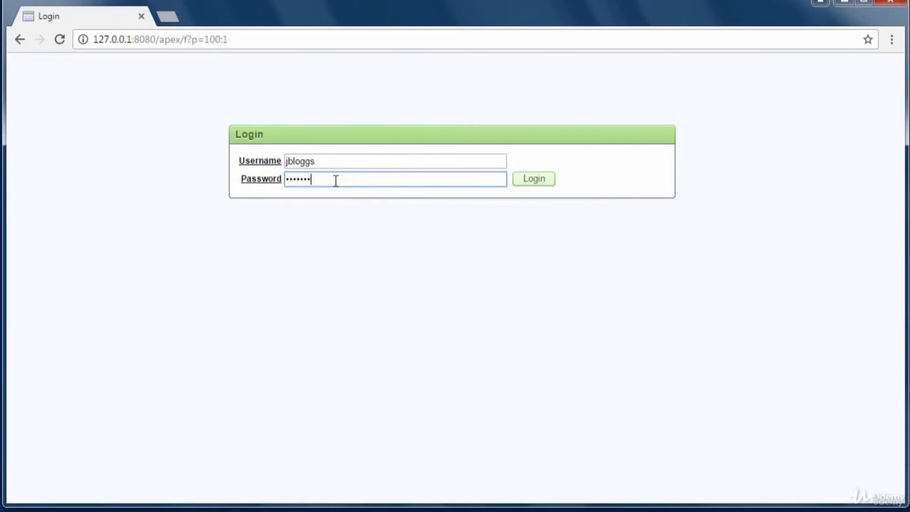
{"action": "left_click", "coordinate": [539, 179]}
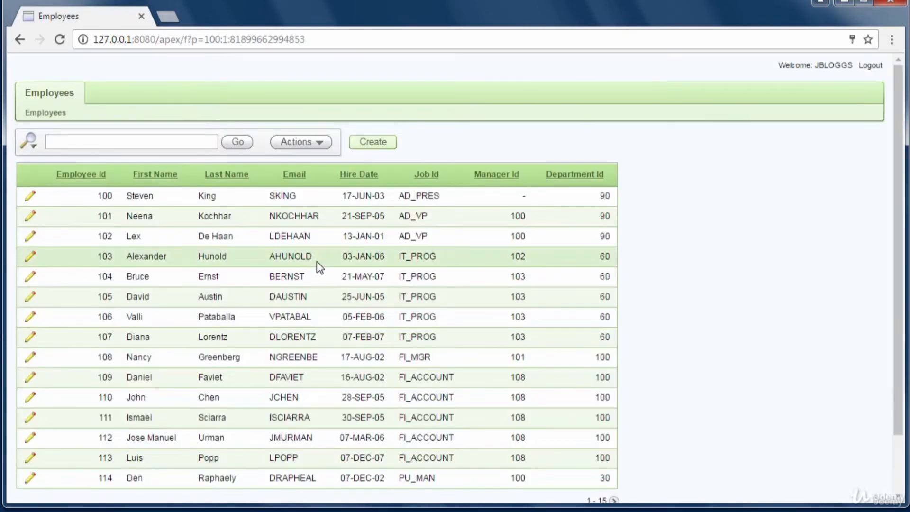
{"action": "left_click", "coordinate": [154, 142]}
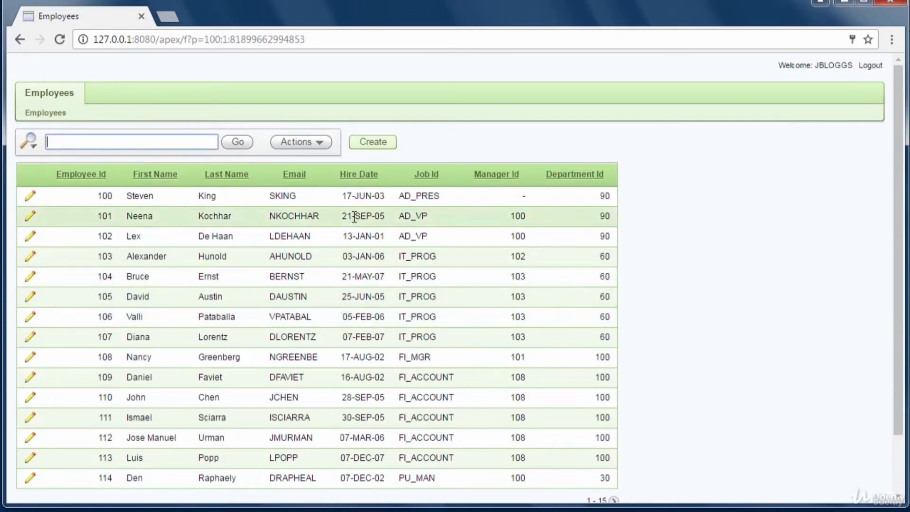
{"action": "left_click", "coordinate": [317, 147]}
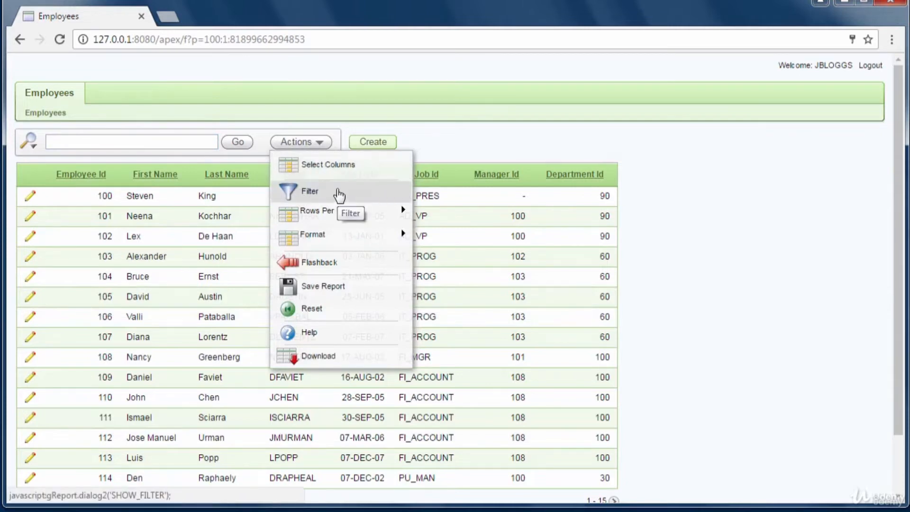
{"action": "mouse_move", "coordinate": [317, 216]}
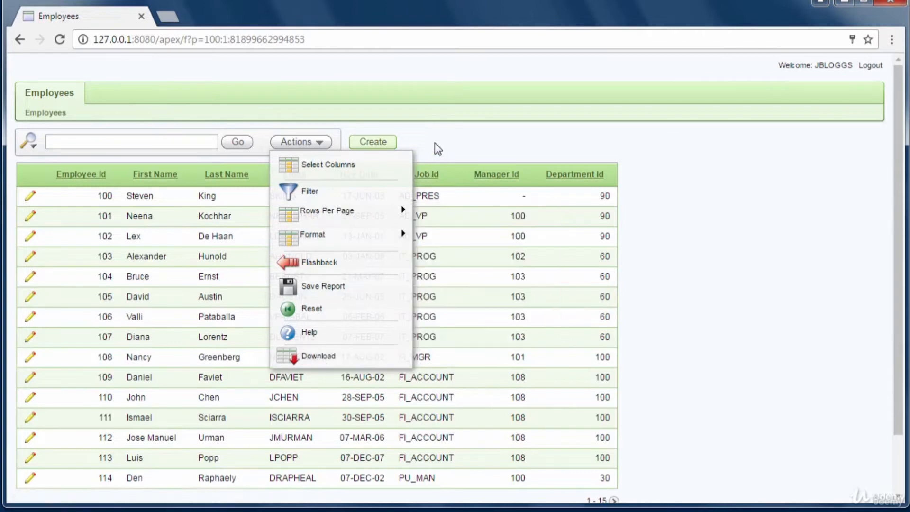
{"action": "left_click", "coordinate": [381, 144]}
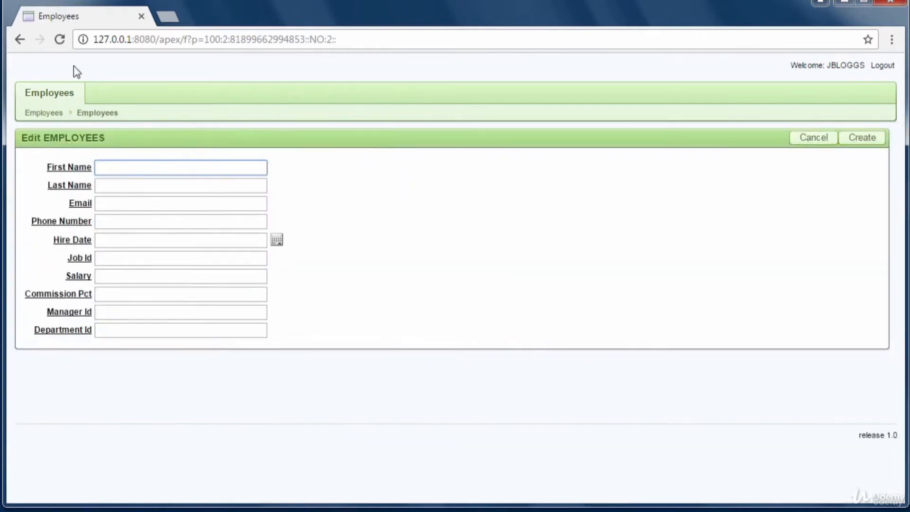
{"action": "left_click", "coordinate": [19, 41]}
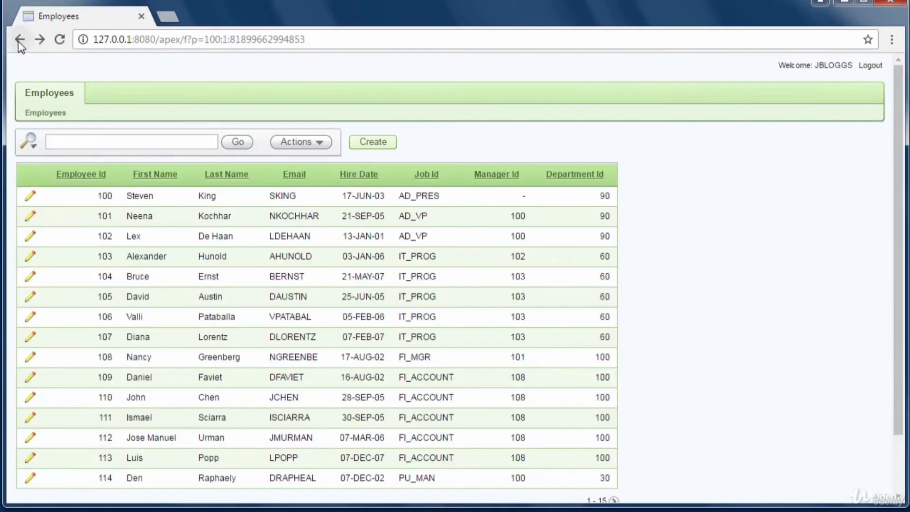
{"action": "left_click", "coordinate": [30, 199]}
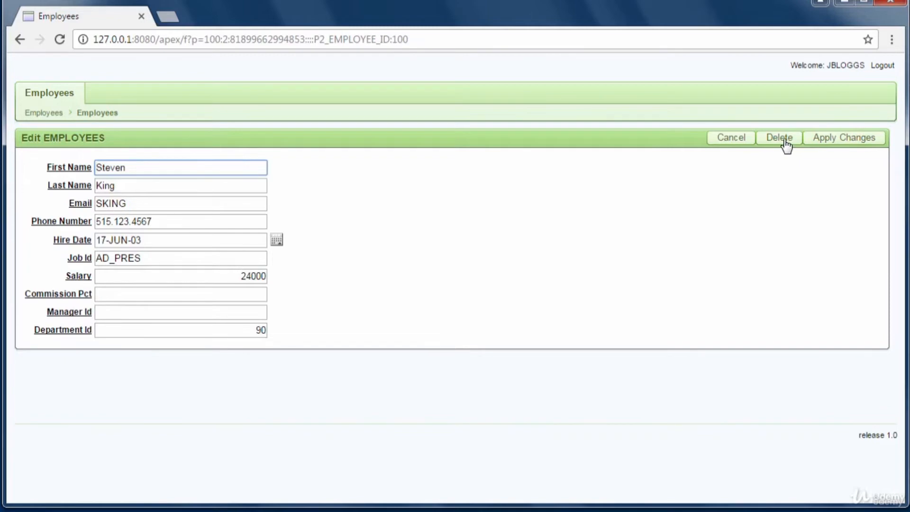
{"action": "left_click", "coordinate": [21, 40]}
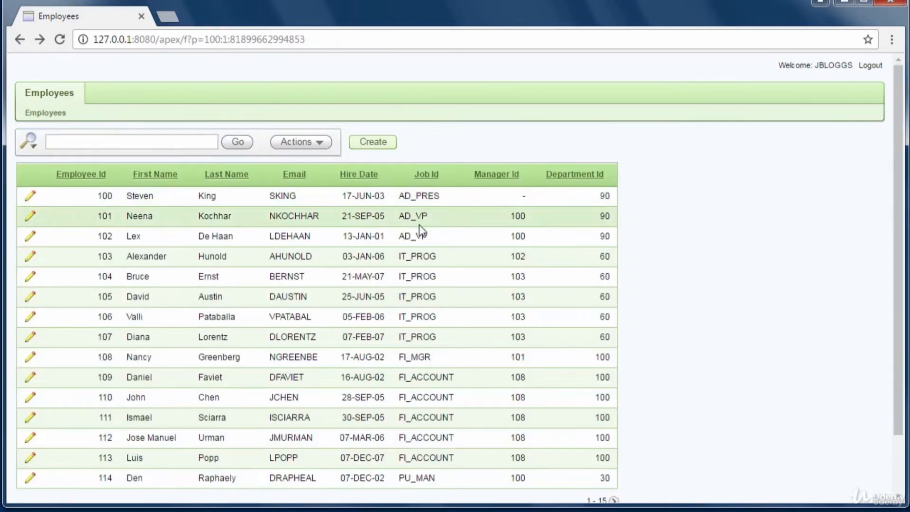
{"action": "left_click", "coordinate": [317, 143]}
{"action": "mouse_move", "coordinate": [353, 210]}
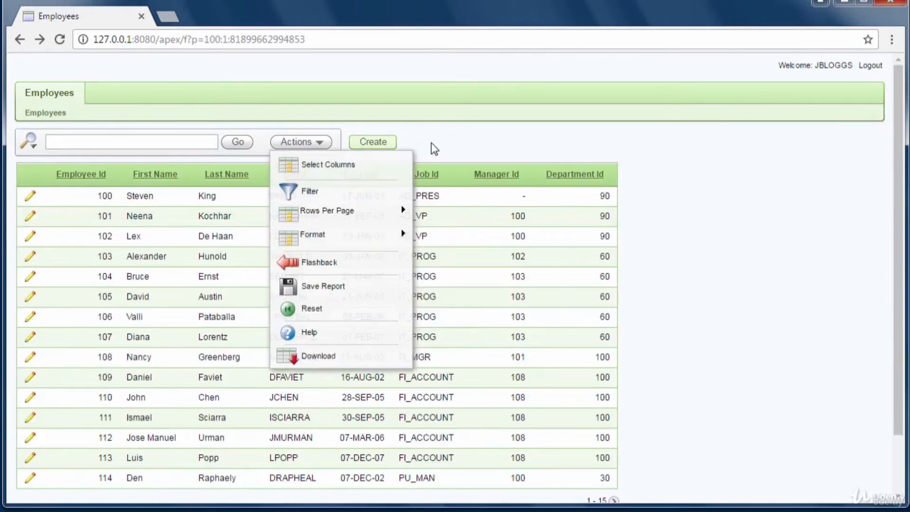
{"action": "left_click_drag", "start_coordinate": [431, 141], "coordinate": [344, 175]}
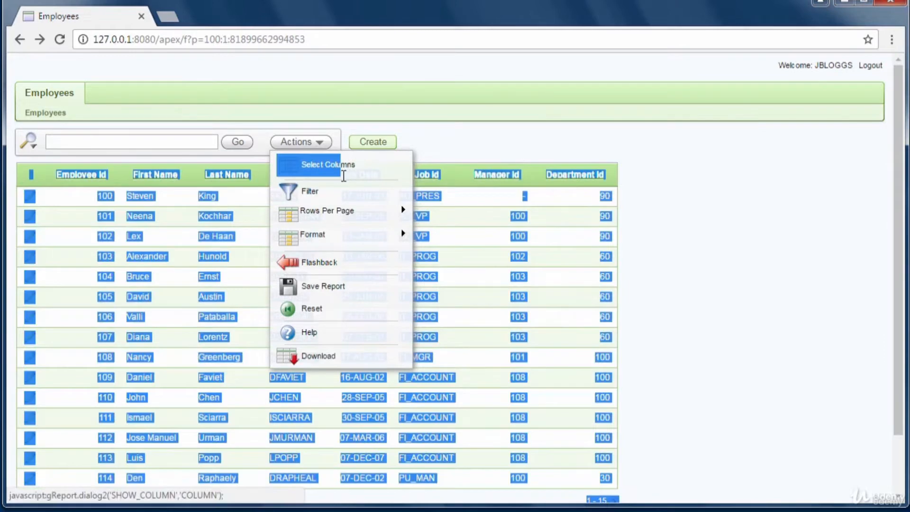
{"action": "left_click", "coordinate": [443, 156]}
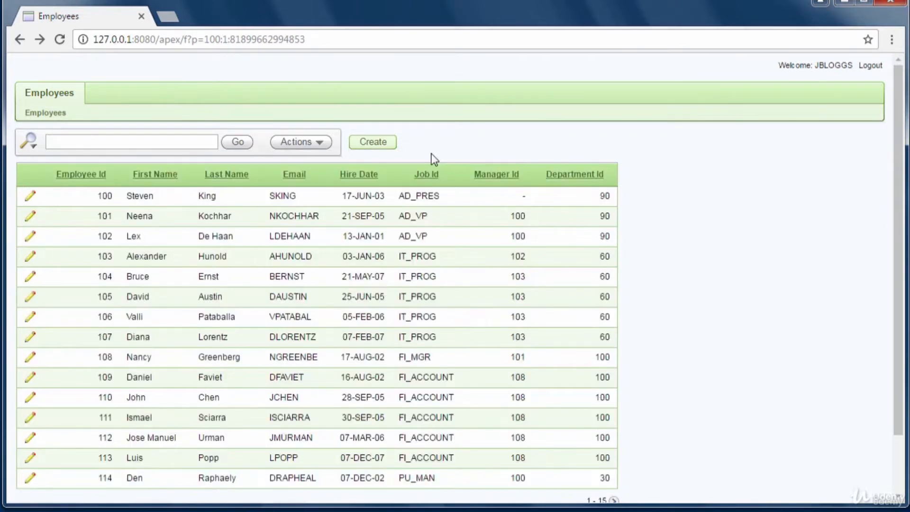
{"action": "left_click", "coordinate": [327, 146]}
{"action": "mouse_move", "coordinate": [324, 234]}
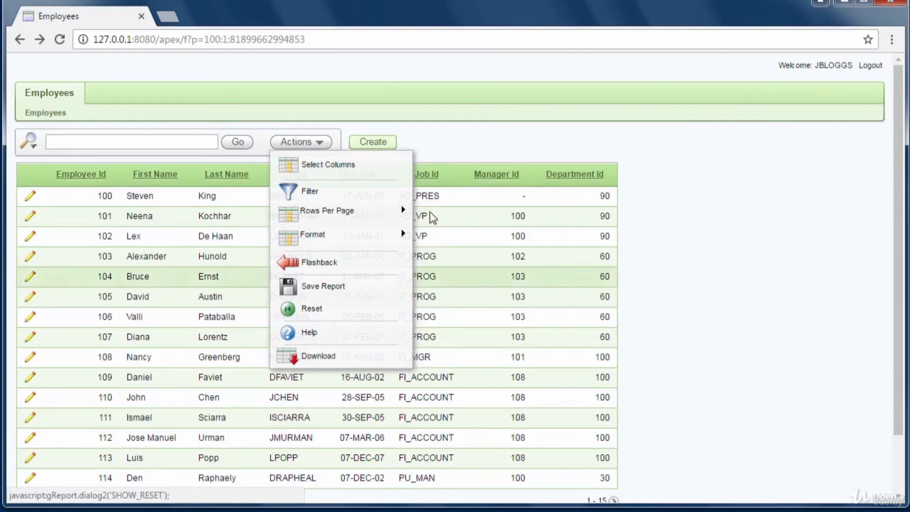
{"action": "left_click", "coordinate": [461, 151]}
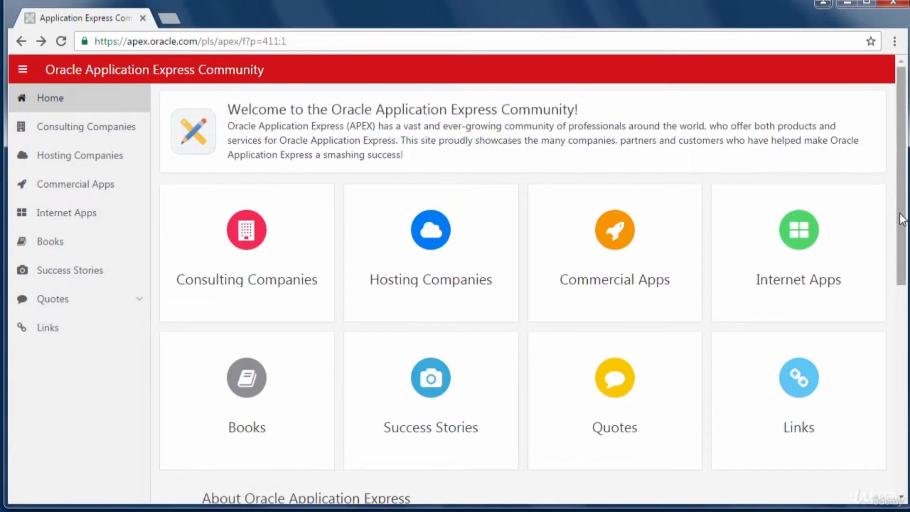
- Open the Internet Apps showcase on the community site and scroll through it
{"action": "mouse_move", "coordinate": [902, 219]}
{"action": "left_mouse_down"}
{"action": "mouse_move", "coordinate": [901, 269]}
{"action": "mouse_move", "coordinate": [901, 233]}
{"action": "left_mouse_up"}
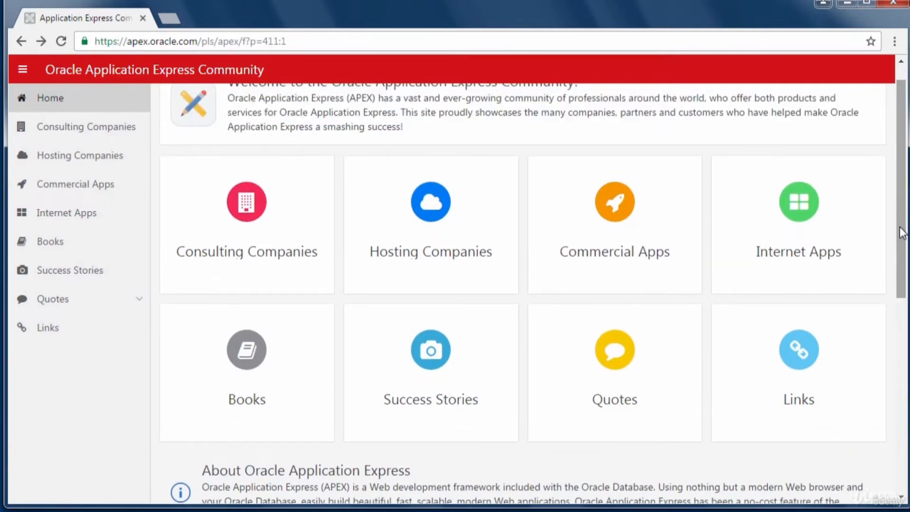
{"action": "left_click", "coordinate": [813, 237]}
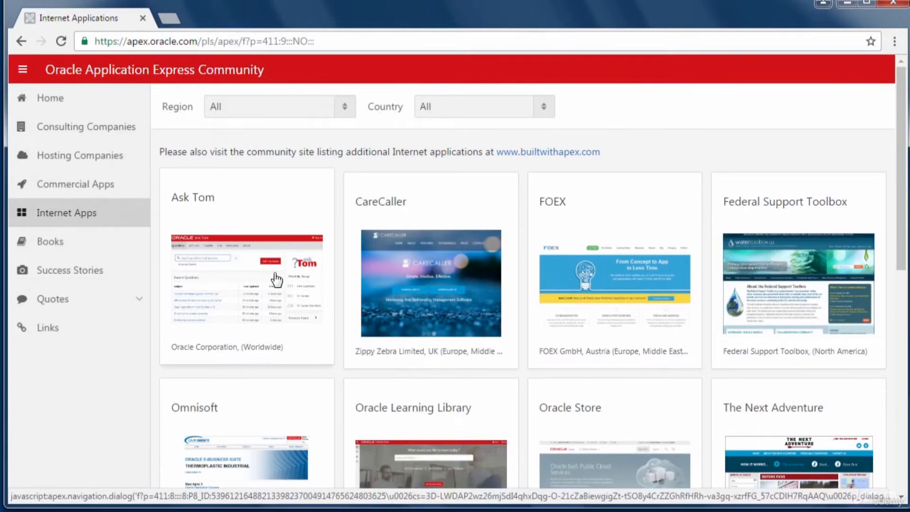
{"action": "left_click_drag", "start_coordinate": [898, 234], "coordinate": [897, 215]}
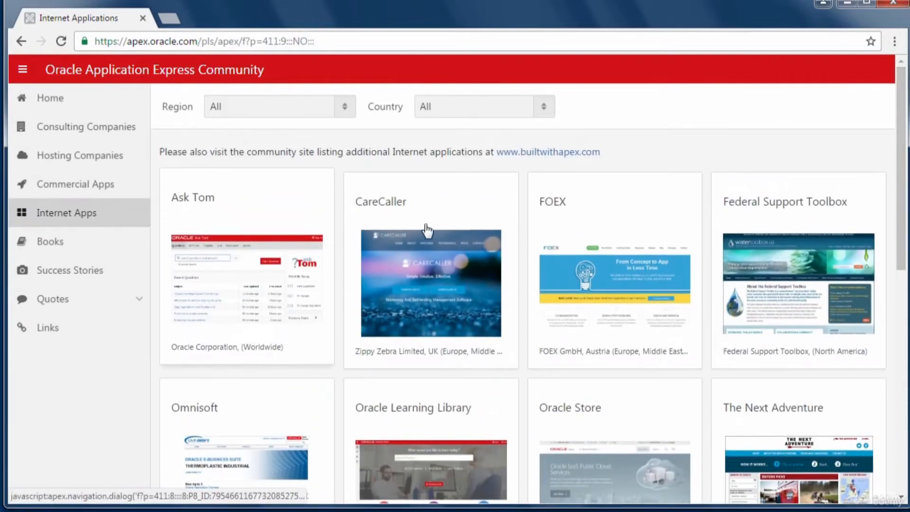
- Go back to the community home page and browse the Commercial Apps listing
{"action": "left_click", "coordinate": [18, 41]}
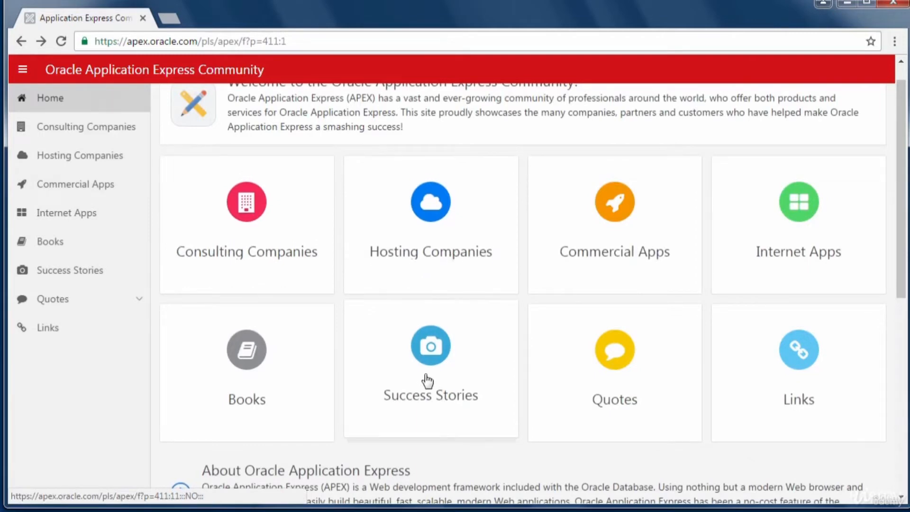
{"action": "left_click", "coordinate": [598, 250]}
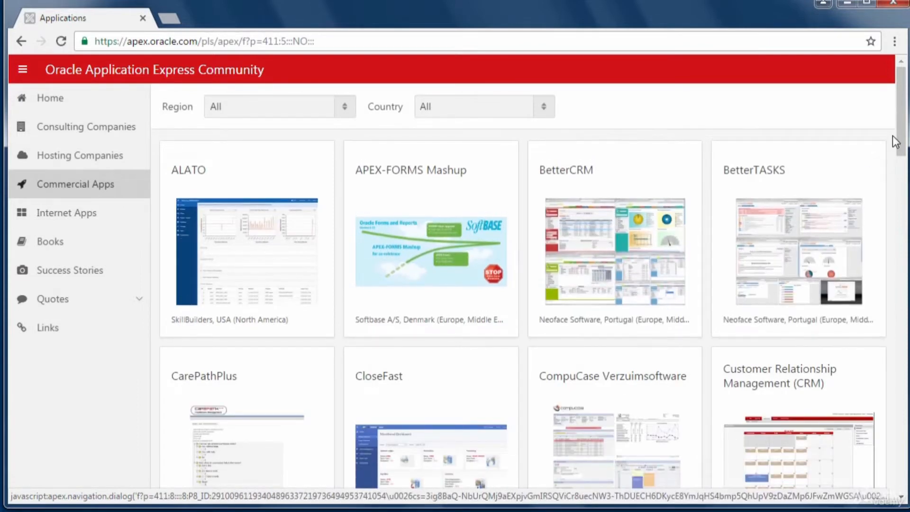
{"action": "scroll", "coordinate": [897, 176], "scroll_direction": "down", "scroll_amount": 2}
{"action": "left_click_drag", "start_coordinate": [895, 171], "coordinate": [893, 406]}
{"action": "left_click_drag", "start_coordinate": [881, 286], "coordinate": [849, 158]}
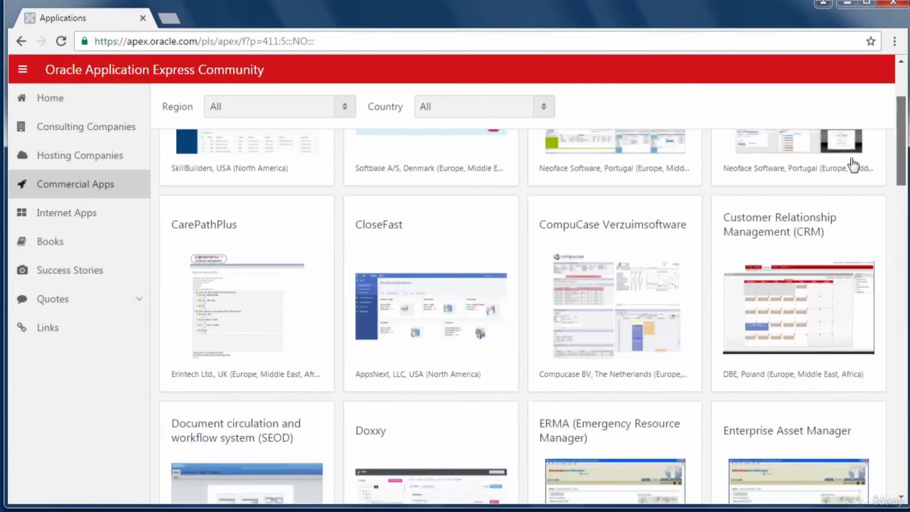
- Return to the community home page and scroll through its category tiles
{"action": "left_click", "coordinate": [23, 43]}
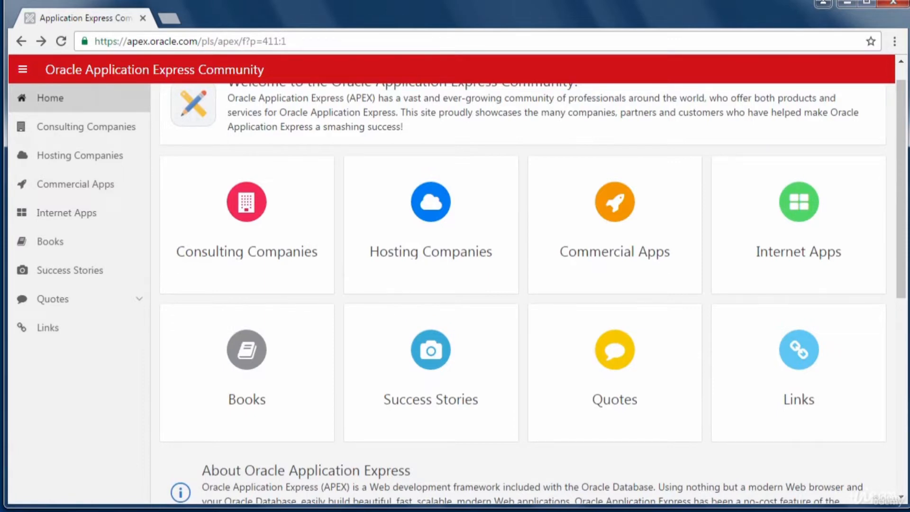
{"action": "mouse_move", "coordinate": [903, 223]}
{"action": "left_mouse_down"}
{"action": "mouse_move", "coordinate": [903, 327]}
{"action": "mouse_move", "coordinate": [901, 216]}
{"action": "left_mouse_up"}
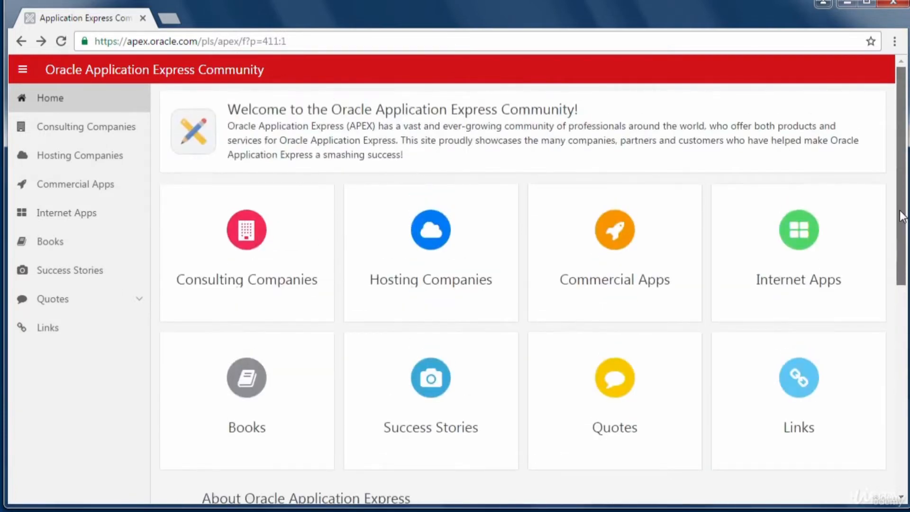
{"action": "left_click_drag", "start_coordinate": [902, 216], "coordinate": [902, 194]}
{"action": "mouse_move", "coordinate": [902, 239]}
{"action": "left_mouse_down"}
{"action": "mouse_move", "coordinate": [904, 286]}
{"action": "mouse_move", "coordinate": [902, 234]}
{"action": "left_mouse_up"}
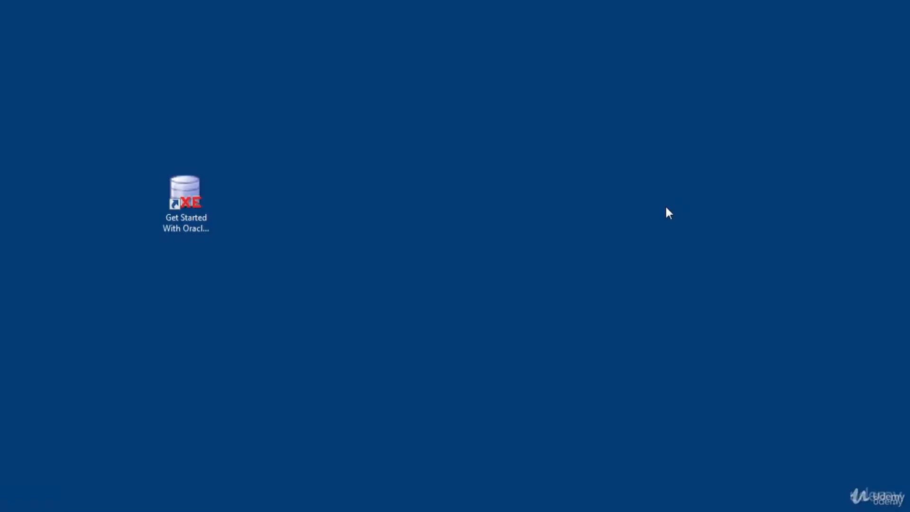
- Move the Oracle Database shortcut toward the screen centre and deselect it
{"action": "left_click_drag", "start_coordinate": [178, 225], "coordinate": [300, 219]}
{"action": "left_click", "coordinate": [336, 331]}
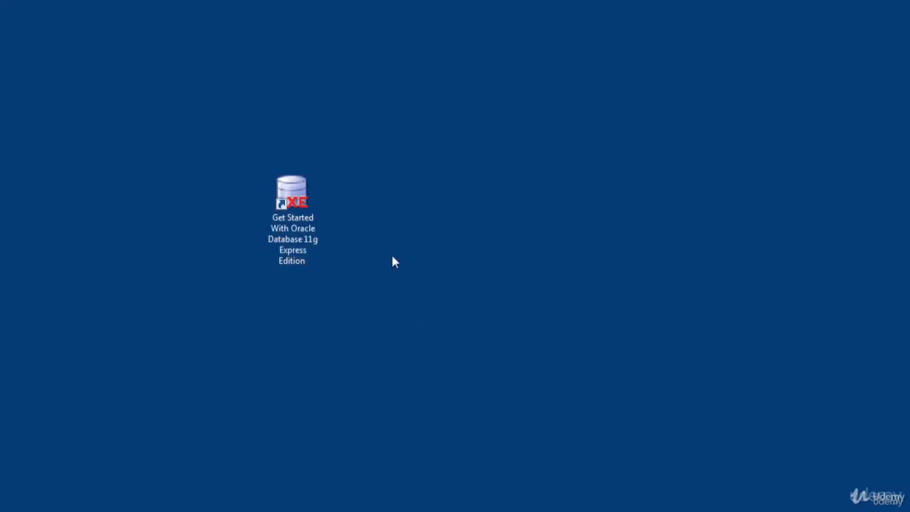
{"action": "right_click", "coordinate": [285, 239]}
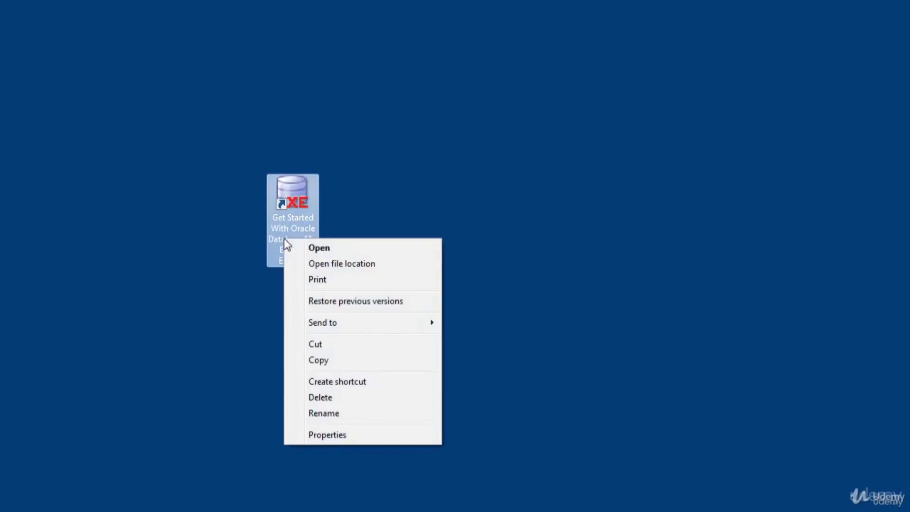
{"action": "left_click", "coordinate": [328, 434]}
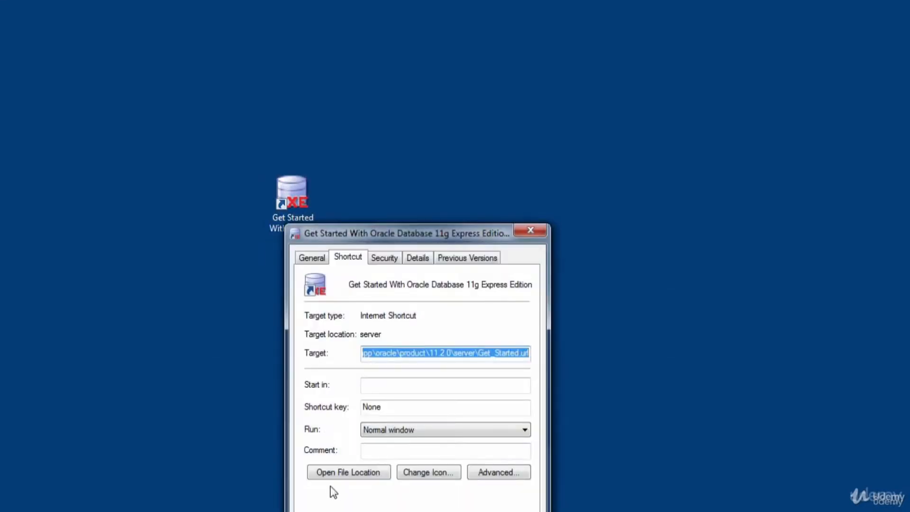
{"action": "left_click", "coordinate": [339, 470]}
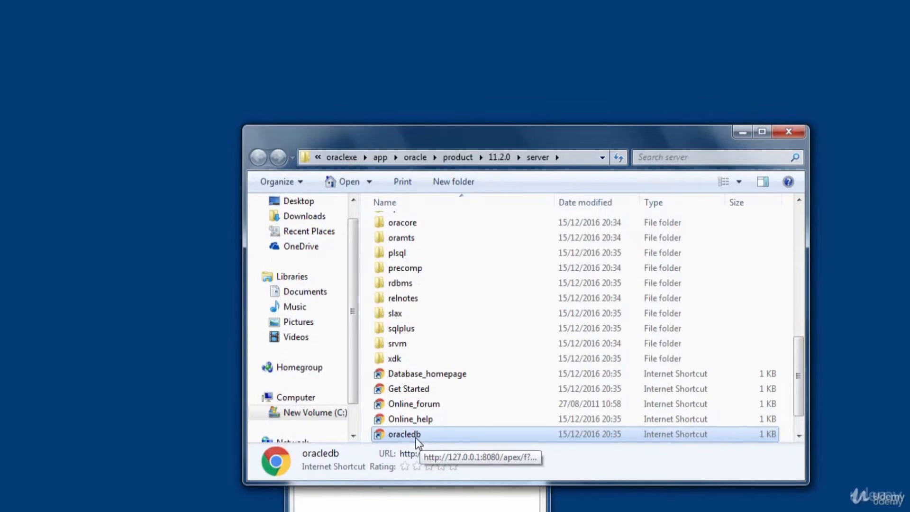
{"action": "left_click", "coordinate": [788, 132]}
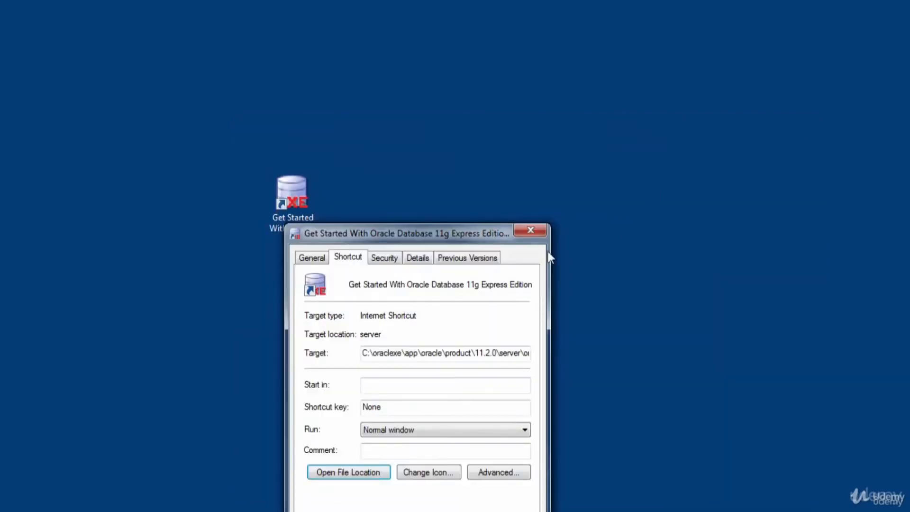
{"action": "left_click", "coordinate": [532, 232]}
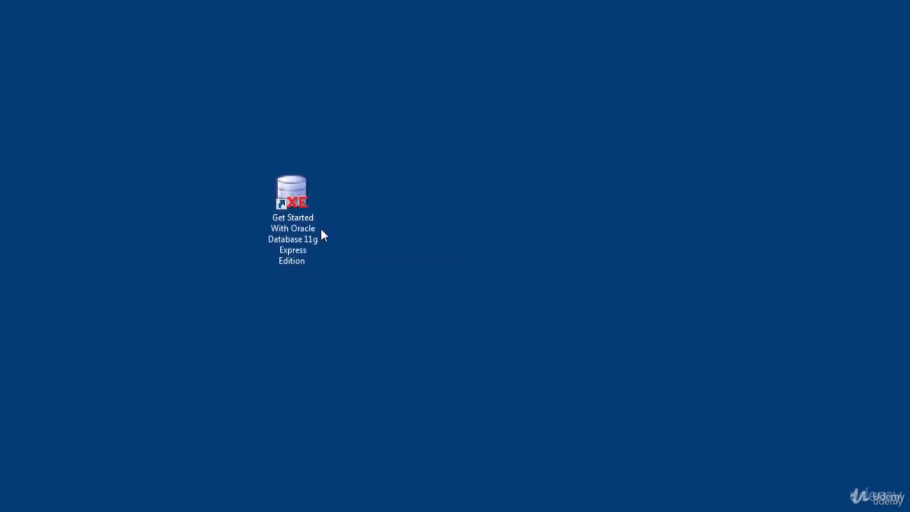
- Launch the Get Started With Oracle Database 11g Express Edition desktop shortcut
{"action": "left_click", "coordinate": [294, 216]}
{"action": "double_click", "coordinate": [295, 216]}
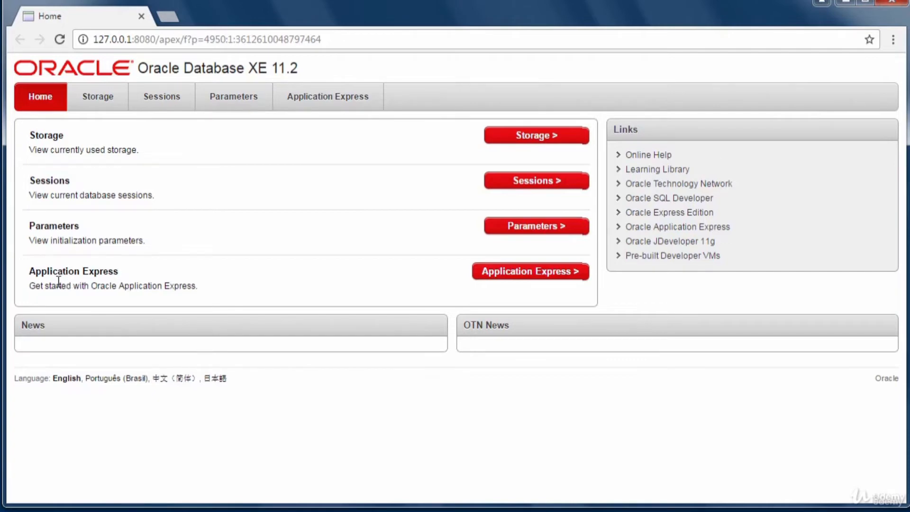
- Open Application Express and log in as system with the account password
{"action": "left_click", "coordinate": [530, 277]}
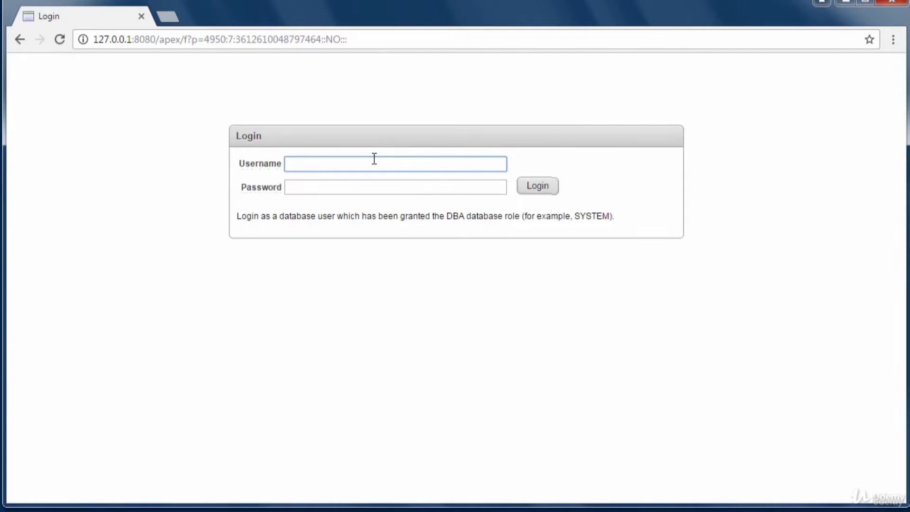
{"action": "type", "text": "system"}
{"action": "left_click", "coordinate": [335, 190]}
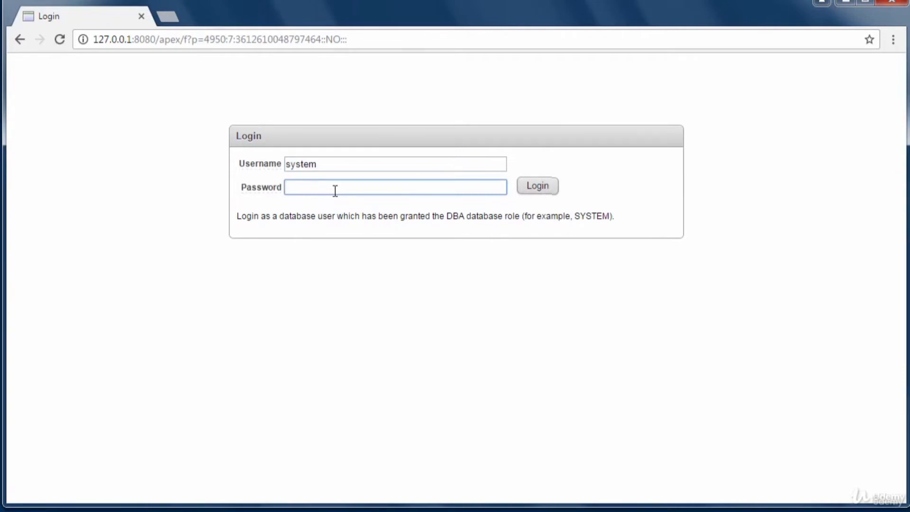
{"action": "type", "text": "••••••••"}
{"action": "left_click", "coordinate": [539, 187]}
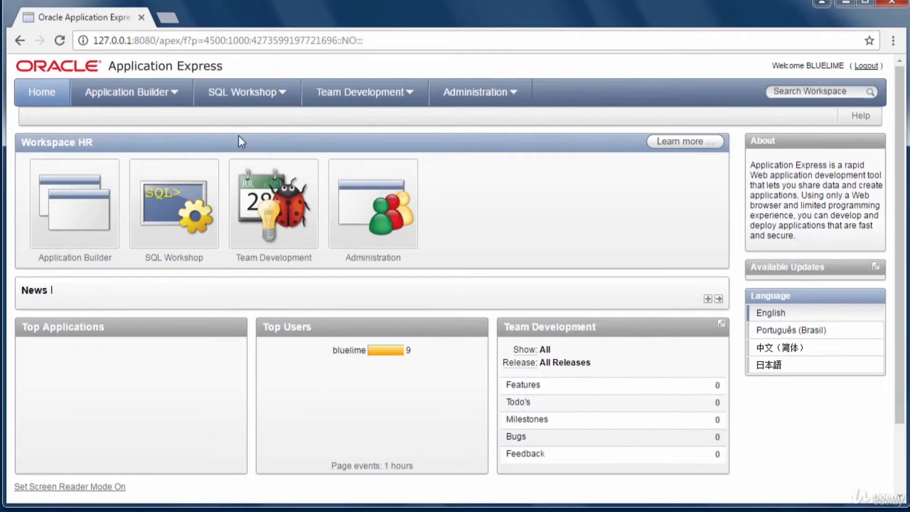
- Open the SQL Workshop dropdown menu from the HR workspace home page
{"action": "left_click", "coordinate": [280, 95]}
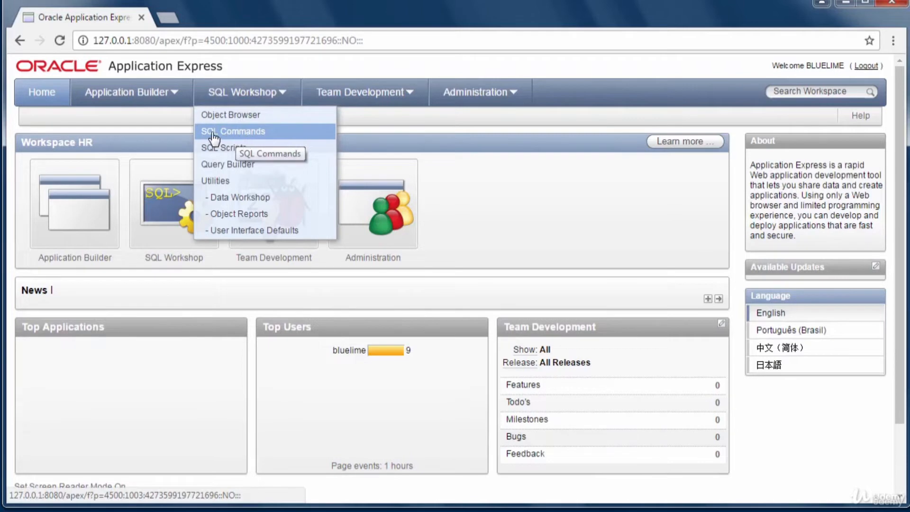
- In SQL Commands, type SELECT OBJECT_NAME,OBJECT_TYPE FROM USER_OBJECTS; across two lines
{"action": "left_click", "coordinate": [242, 136]}
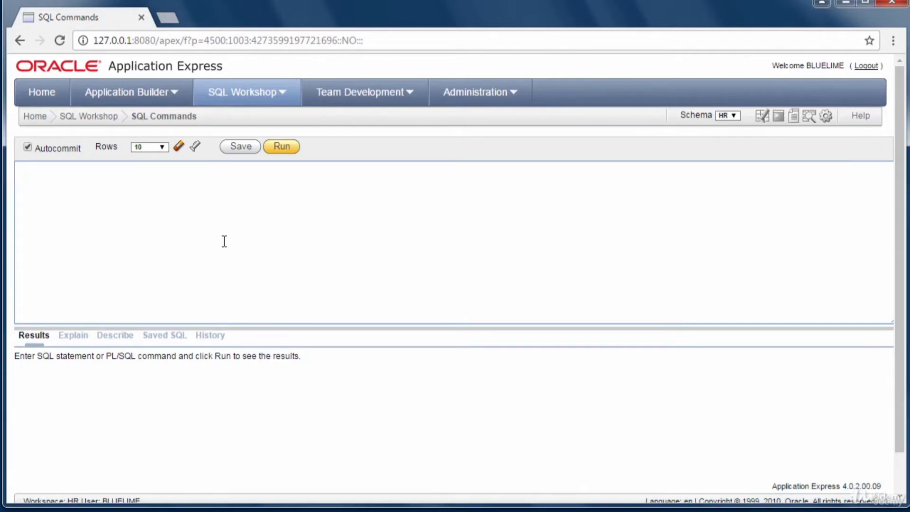
{"action": "type", "text": "SELECT"}
{"action": "type", "text": "OBJECT_NA"}
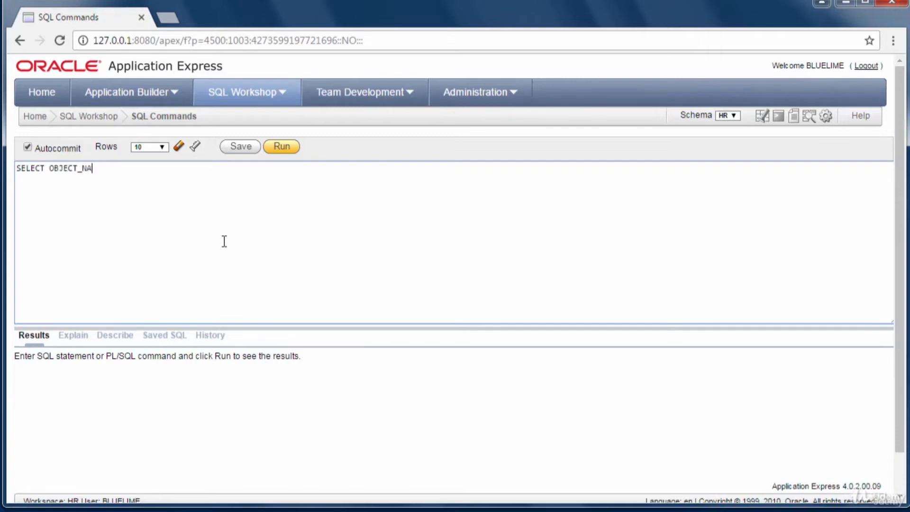
{"action": "type", "text": "ME,OBJECT"}
{"action": "type", "text": "_TYPE"}
{"action": "key", "text": "Return"}
{"action": "type", "text": "f"}
{"action": "type", "text": "FROM "}
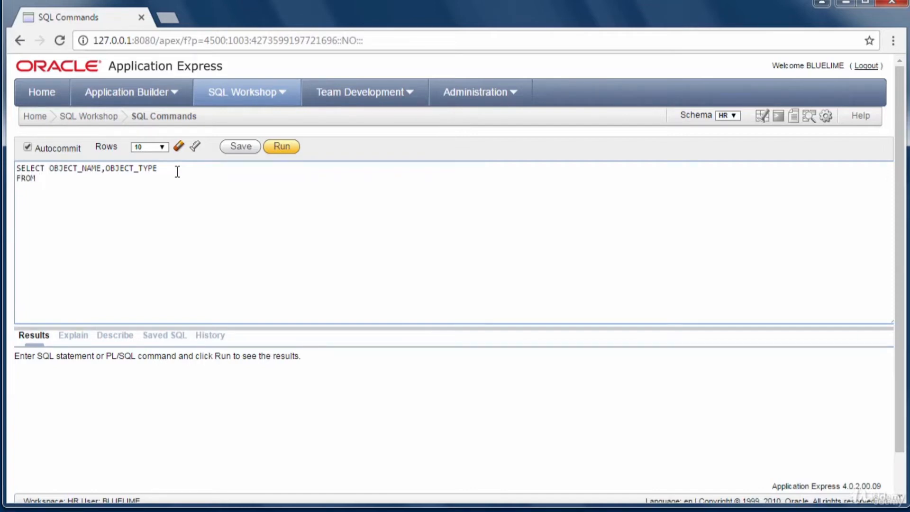
{"action": "type", "text": "USER"}
{"action": "type", "text": "_OBJECTS;"}
{"action": "left_click", "coordinate": [276, 147]}
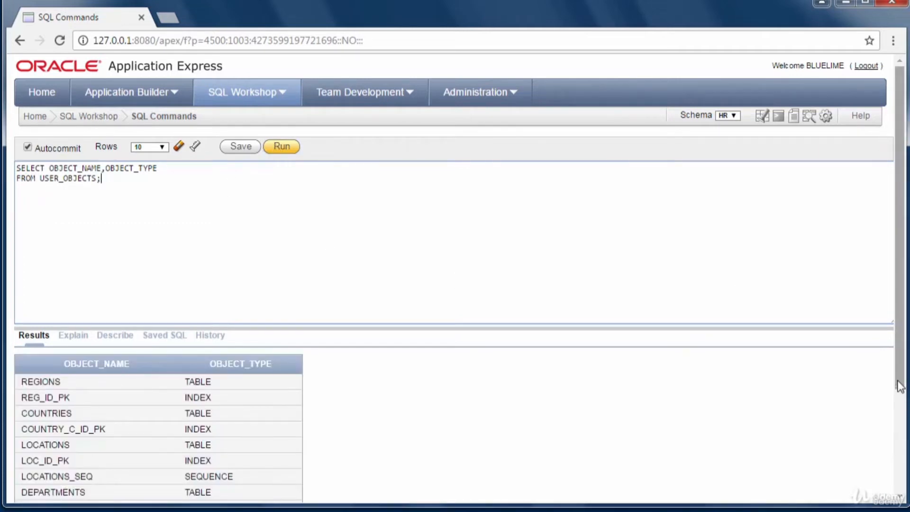
{"action": "left_click_drag", "start_coordinate": [899, 385], "coordinate": [899, 393]}
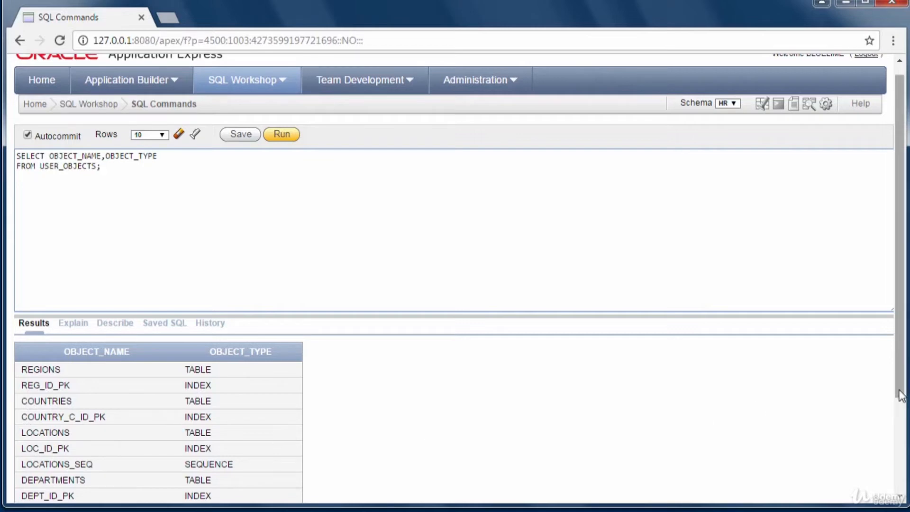
{"action": "left_click_drag", "start_coordinate": [901, 397], "coordinate": [899, 424]}
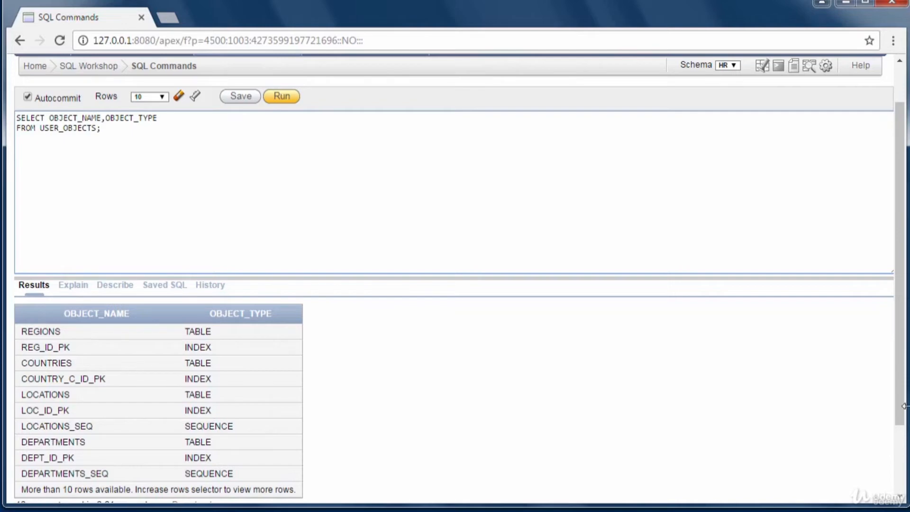
{"action": "left_click_drag", "start_coordinate": [899, 417], "coordinate": [902, 467]}
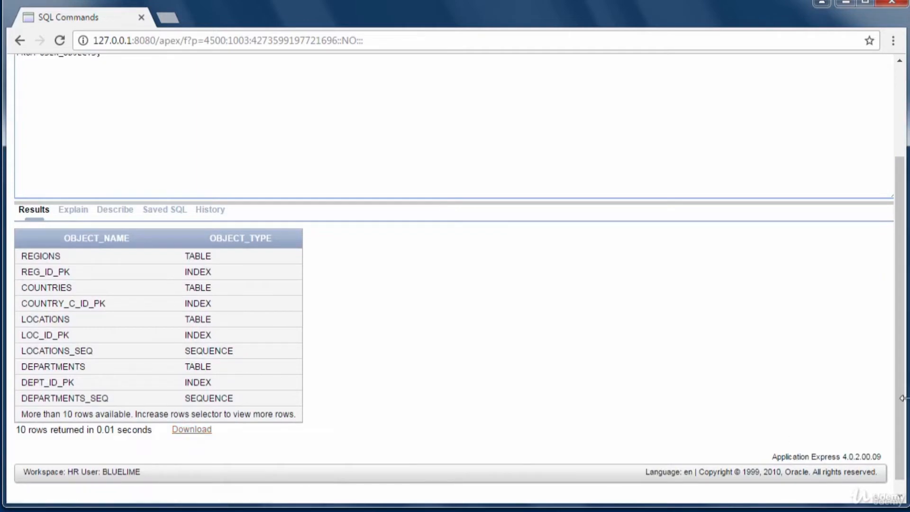
{"action": "left_click_drag", "start_coordinate": [903, 405], "coordinate": [903, 401]}
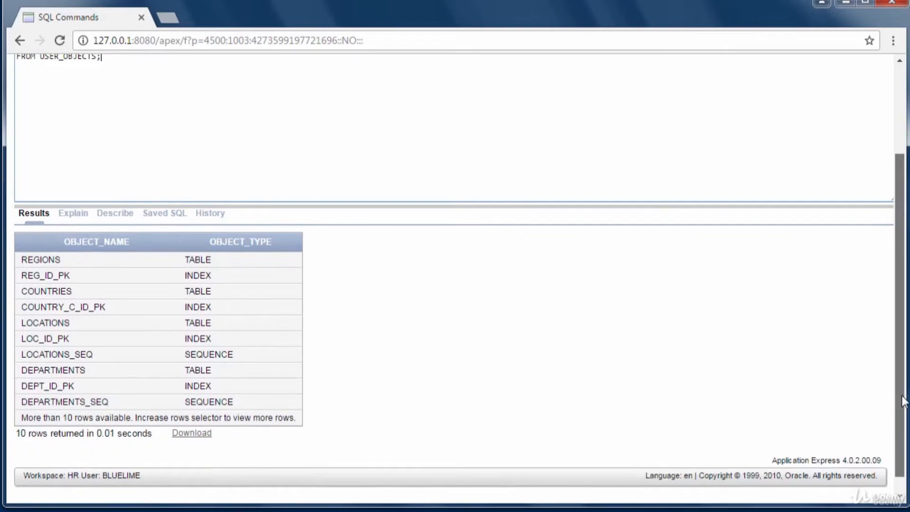
{"action": "left_click_drag", "start_coordinate": [903, 400], "coordinate": [903, 294]}
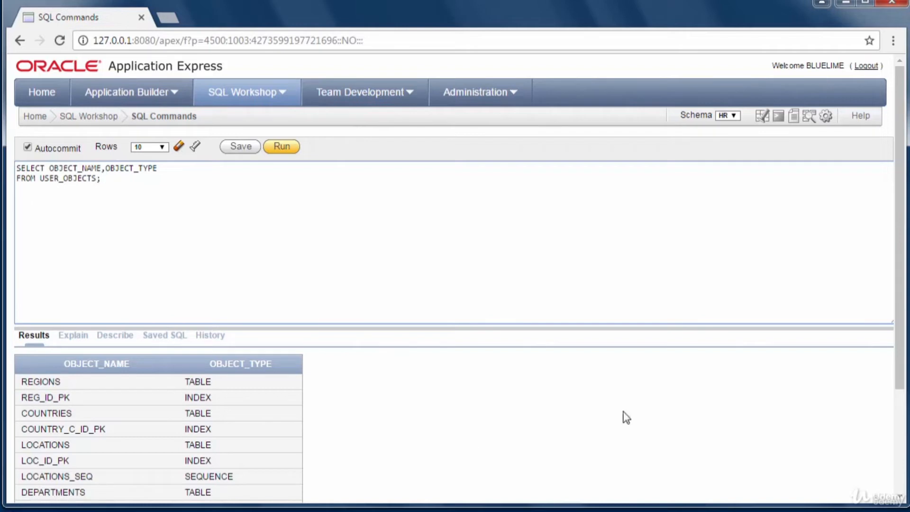
{"action": "left_click_drag", "start_coordinate": [902, 391], "coordinate": [902, 461]}
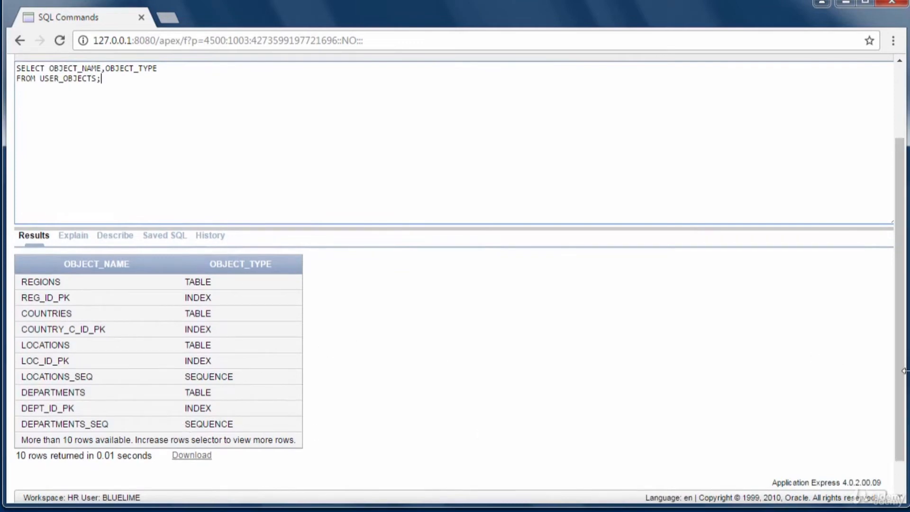
{"action": "mouse_move", "coordinate": [902, 384]}
{"action": "left_mouse_down"}
{"action": "mouse_move", "coordinate": [903, 411]}
{"action": "mouse_move", "coordinate": [904, 375]}
{"action": "mouse_move", "coordinate": [903, 392]}
{"action": "left_mouse_up"}
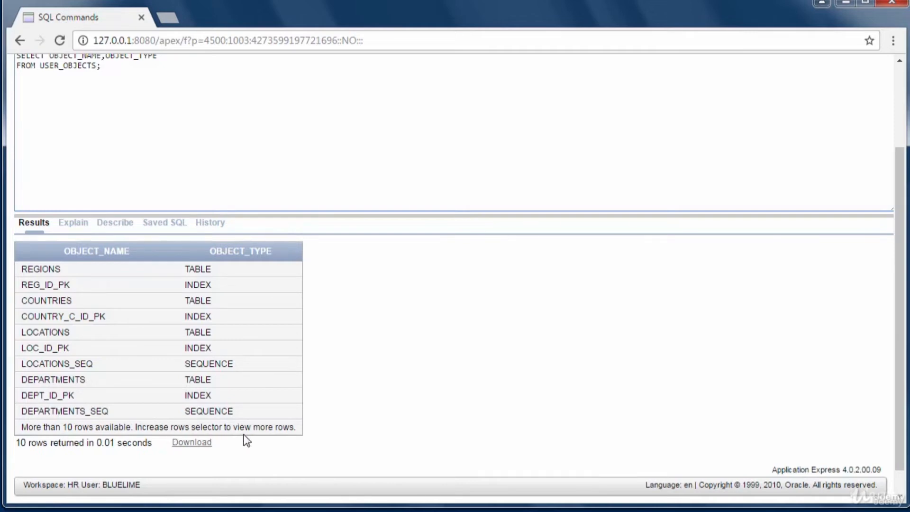
{"action": "left_click_drag", "start_coordinate": [900, 371], "coordinate": [901, 287]}
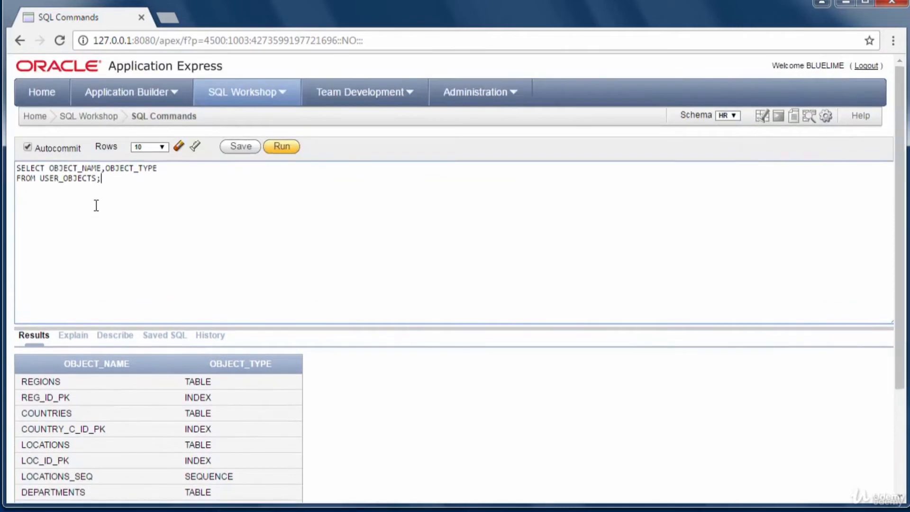
- Rerun the USER_OBJECTS query returning 30 rows, scroll the results, then select the query text
{"action": "left_click", "coordinate": [163, 148]}
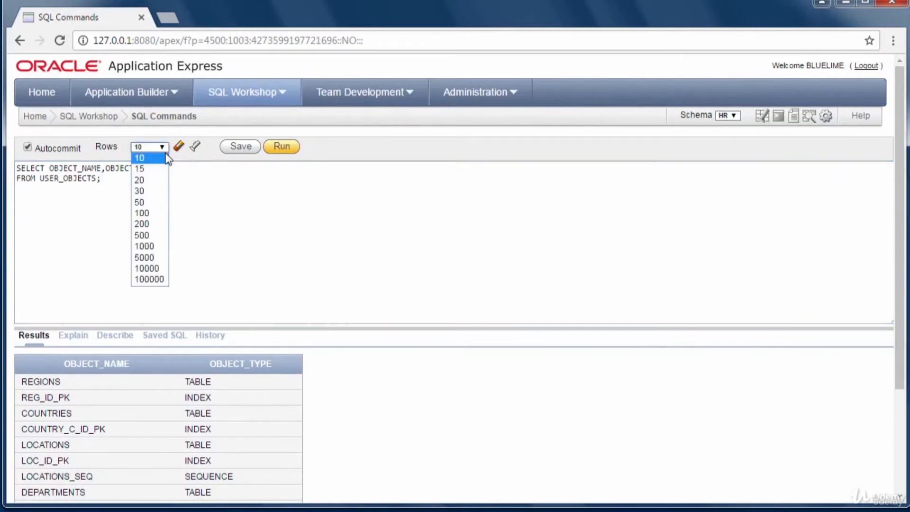
{"action": "left_click", "coordinate": [147, 192]}
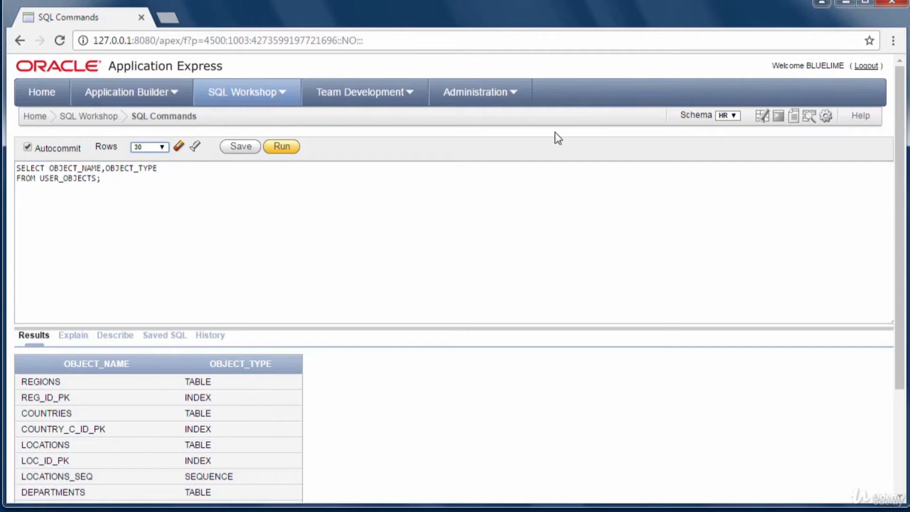
{"action": "left_click", "coordinate": [282, 148]}
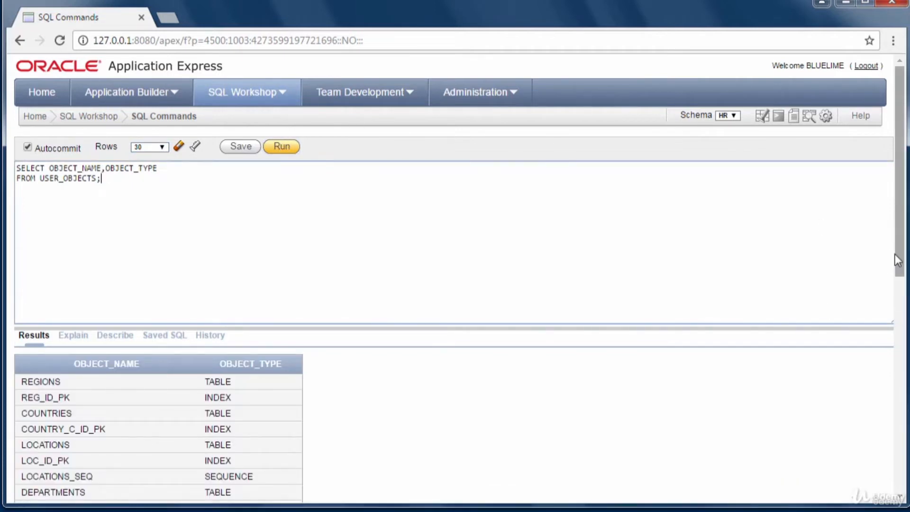
{"action": "left_click_drag", "start_coordinate": [894, 254], "coordinate": [893, 450]}
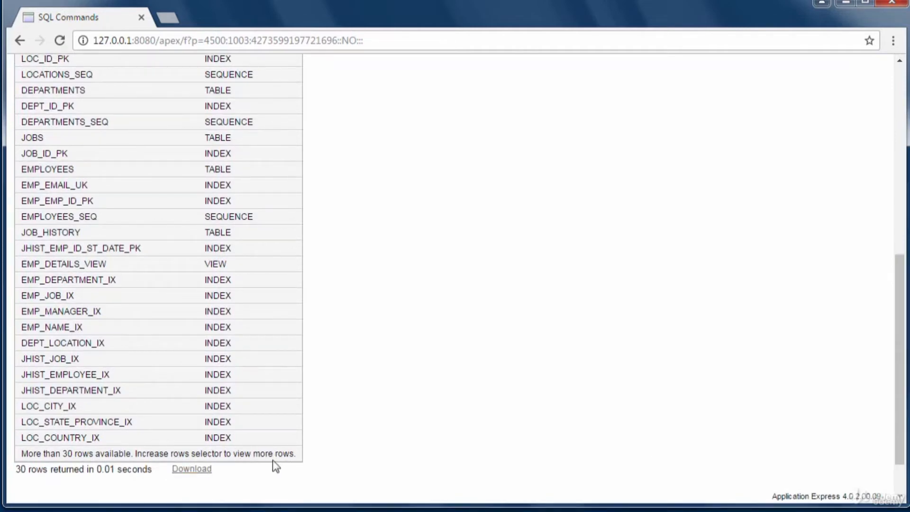
{"action": "left_click_drag", "start_coordinate": [901, 298], "coordinate": [899, 107]}
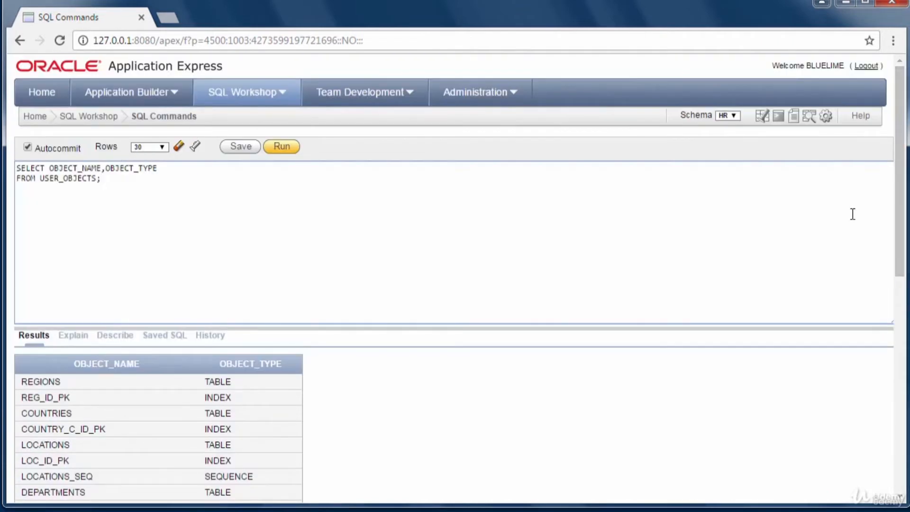
{"action": "left_click_drag", "start_coordinate": [900, 240], "coordinate": [900, 389]}
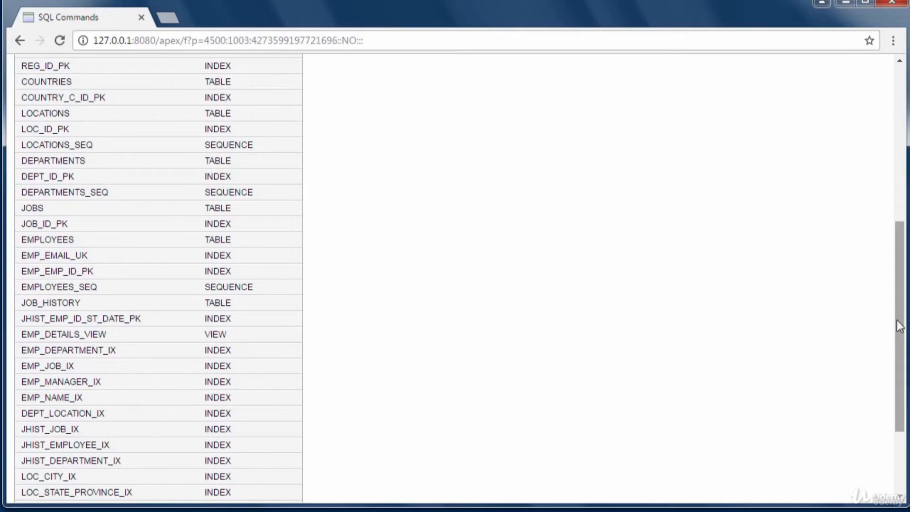
{"action": "left_click_drag", "start_coordinate": [900, 321], "coordinate": [900, 166]}
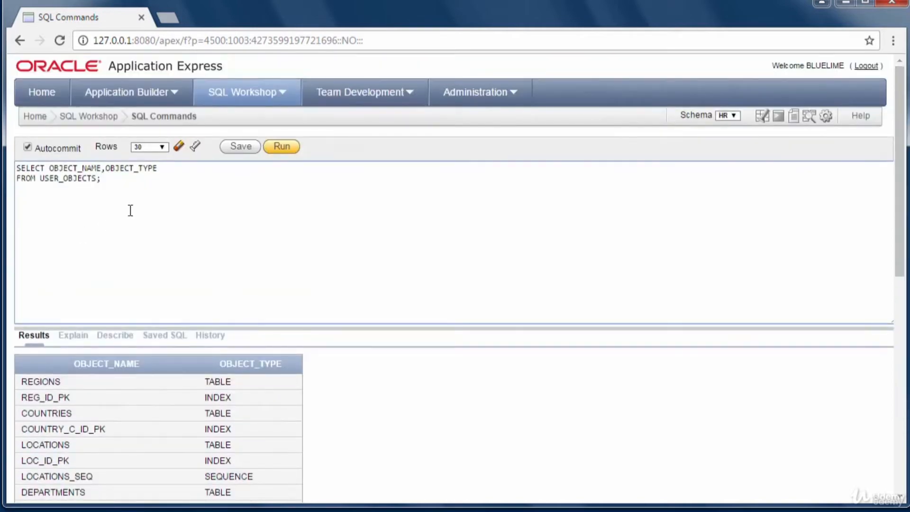
{"action": "left_click_drag", "start_coordinate": [101, 178], "coordinate": [2, 125]}
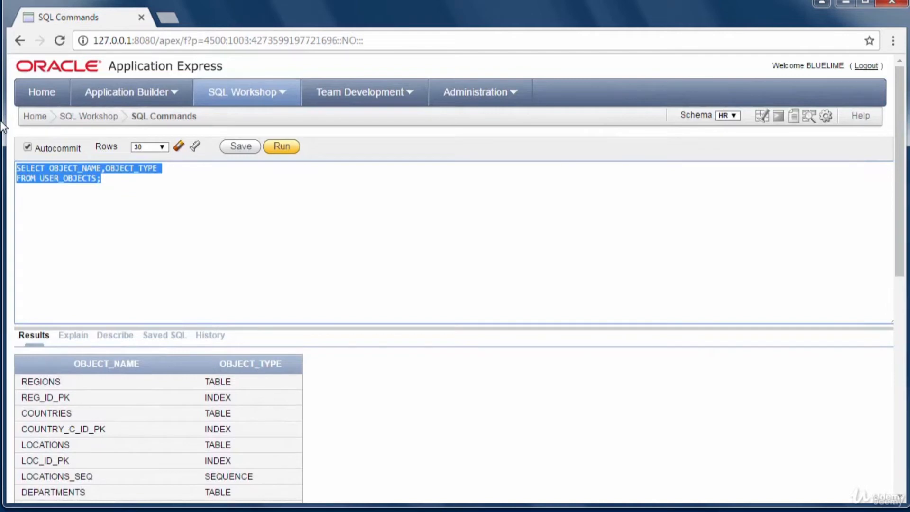
- Replace the query with SELECT * FROM EMPLOYEES; and run it to list employee rows
{"action": "key", "text": "BackSpace"}
{"action": "type", "text": "SELECT "}
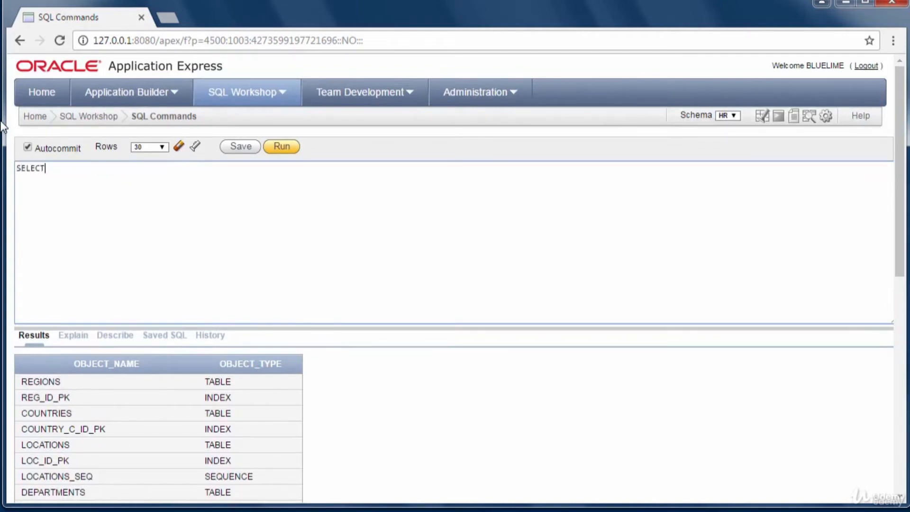
{"action": "type", "text": "* FROM EMPLOYEES;"}
{"action": "left_click", "coordinate": [281, 148]}
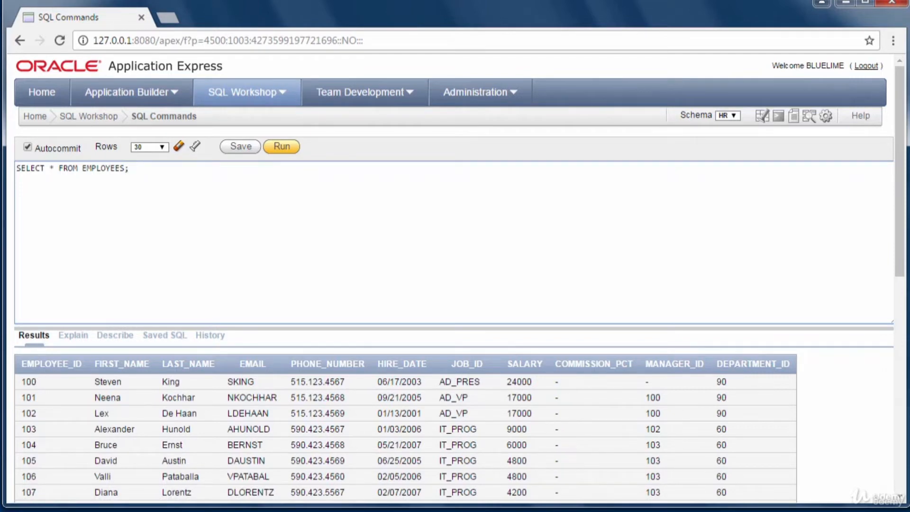
{"action": "left_click_drag", "start_coordinate": [900, 248], "coordinate": [900, 272]}
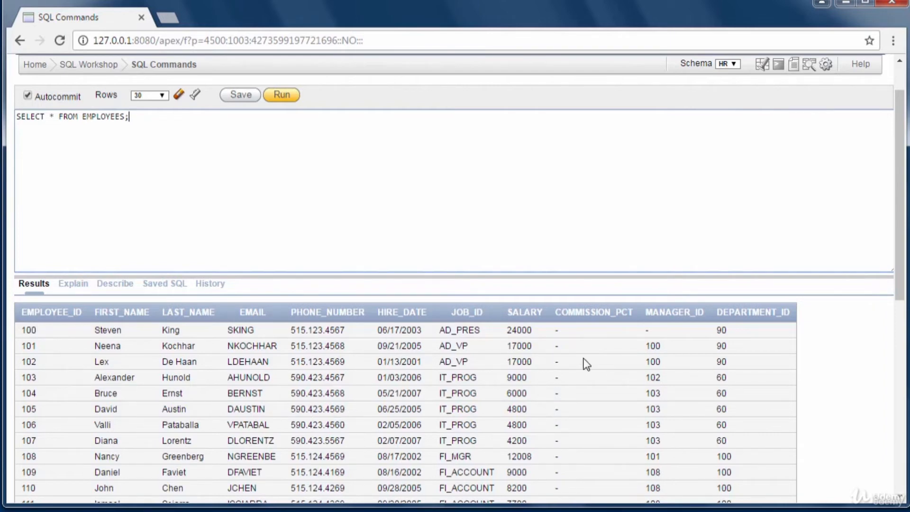
{"action": "left_click_drag", "start_coordinate": [899, 284], "coordinate": [904, 261]}
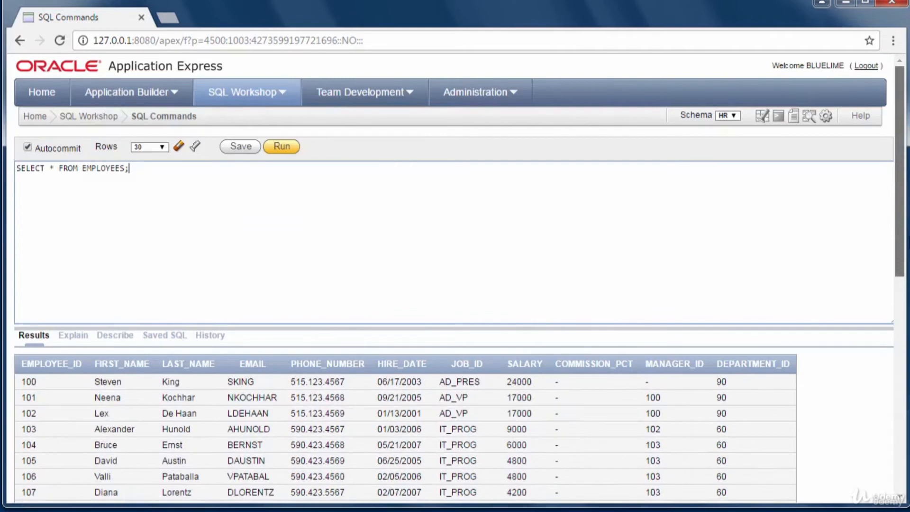
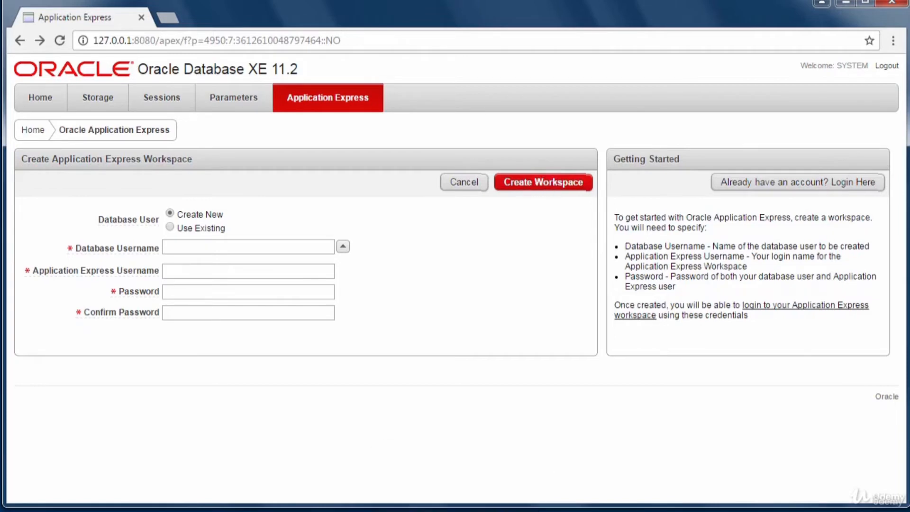
- Set the workspace's Database User to Use Existing and browse the database username list
{"action": "mouse_move", "coordinate": [459, 510]}
{"action": "left_click", "coordinate": [177, 228]}
{"action": "left_click", "coordinate": [343, 249]}
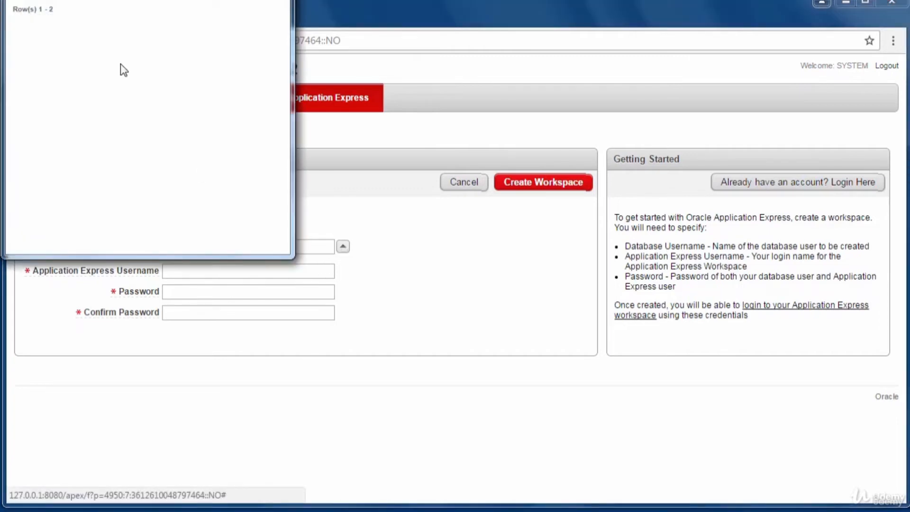
{"action": "left_click", "coordinate": [282, 0]}
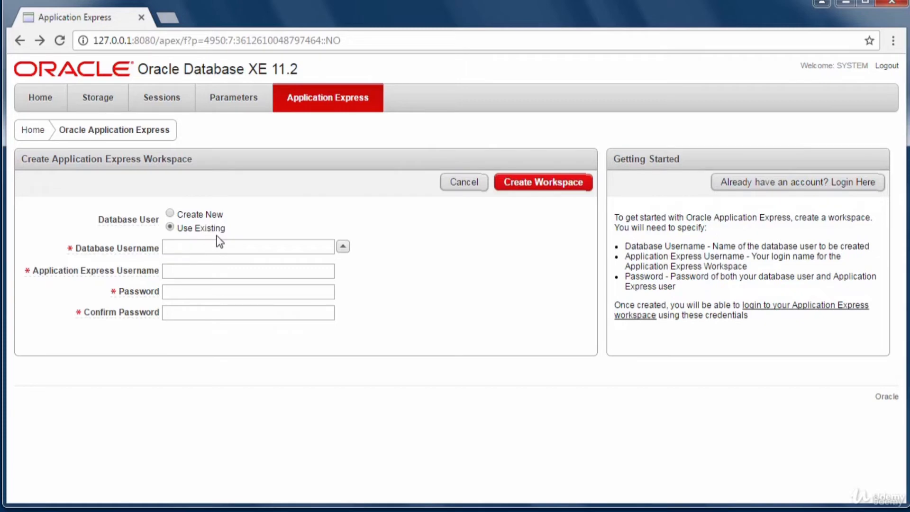
{"action": "left_click", "coordinate": [195, 250]}
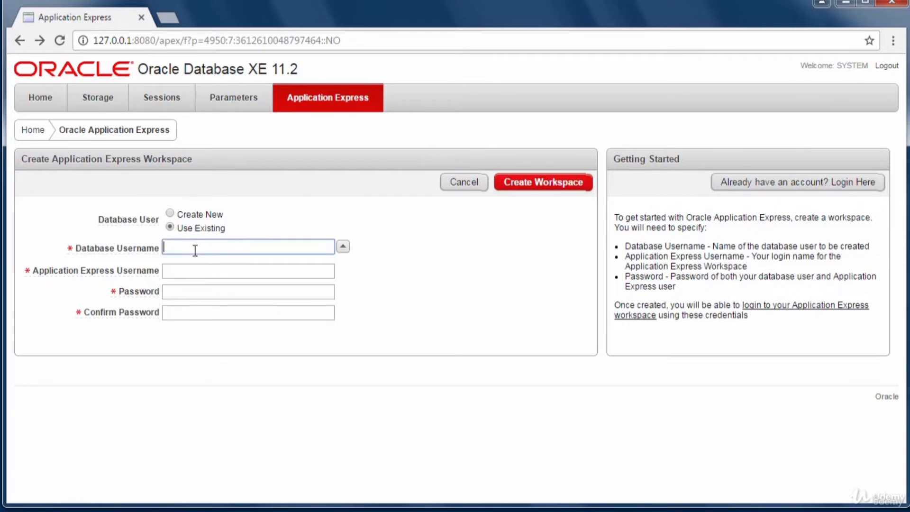
- Enter hr as database user, add the workspace username and password, and create the workspace
{"action": "type", "text": "hr"}
{"action": "left_click", "coordinate": [208, 274]}
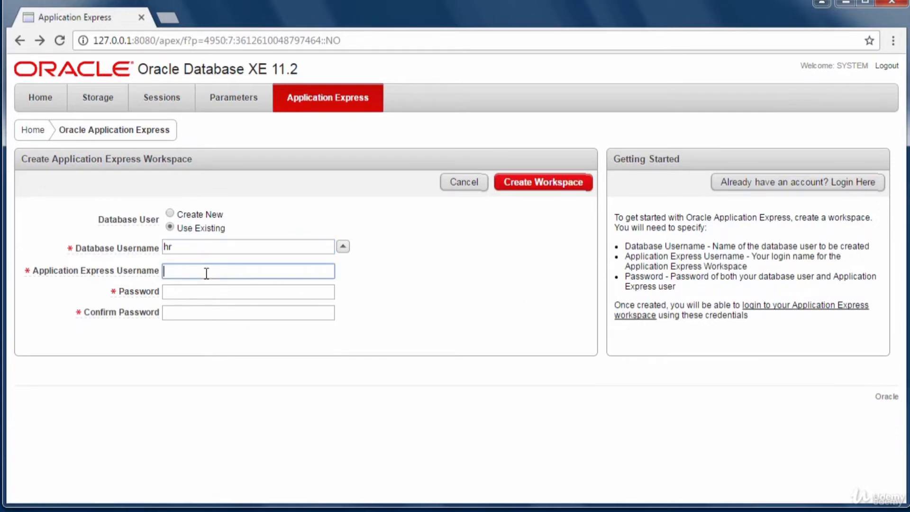
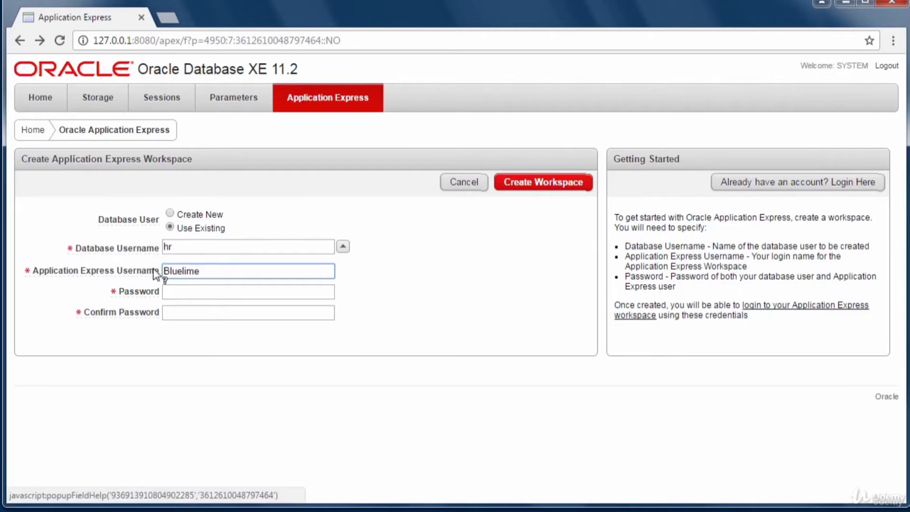
{"action": "left_click", "coordinate": [189, 292]}
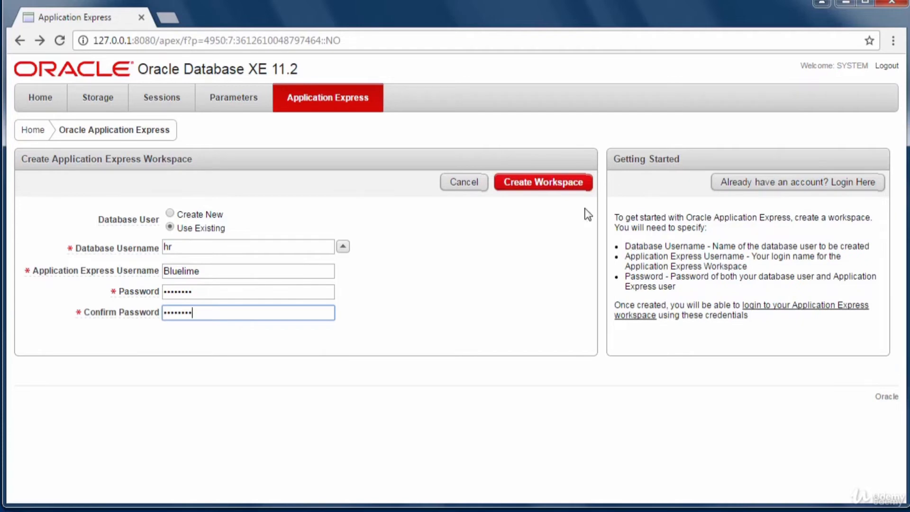
{"action": "left_click", "coordinate": [555, 186]}
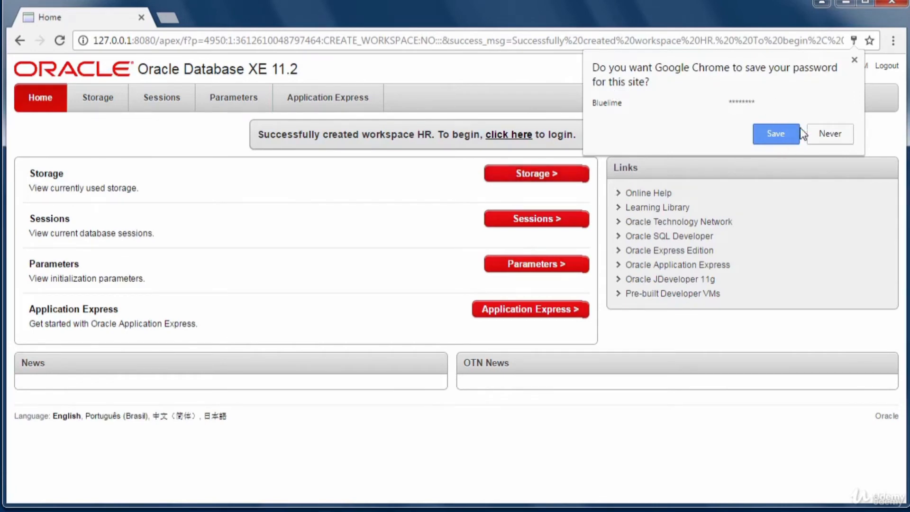
- Decline Chrome's password save and follow the success link to the HR workspace login
{"action": "left_click", "coordinate": [819, 136]}
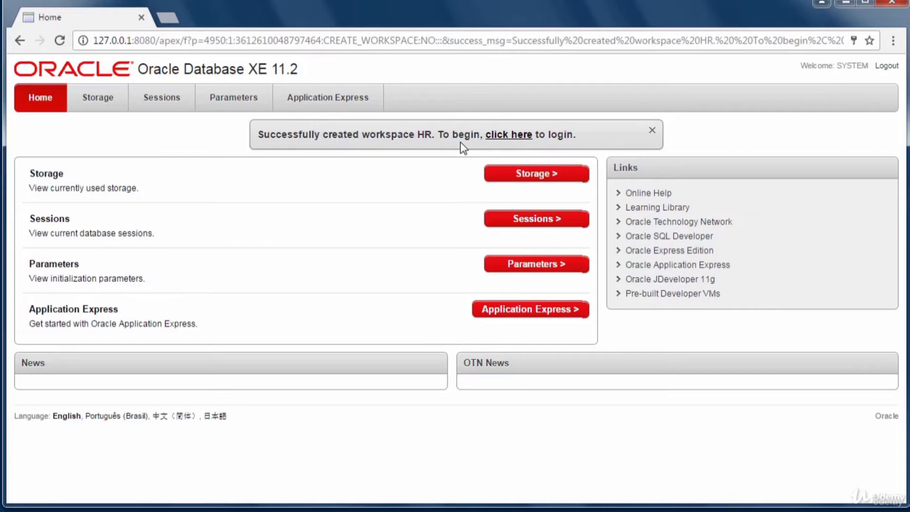
{"action": "left_click", "coordinate": [509, 135]}
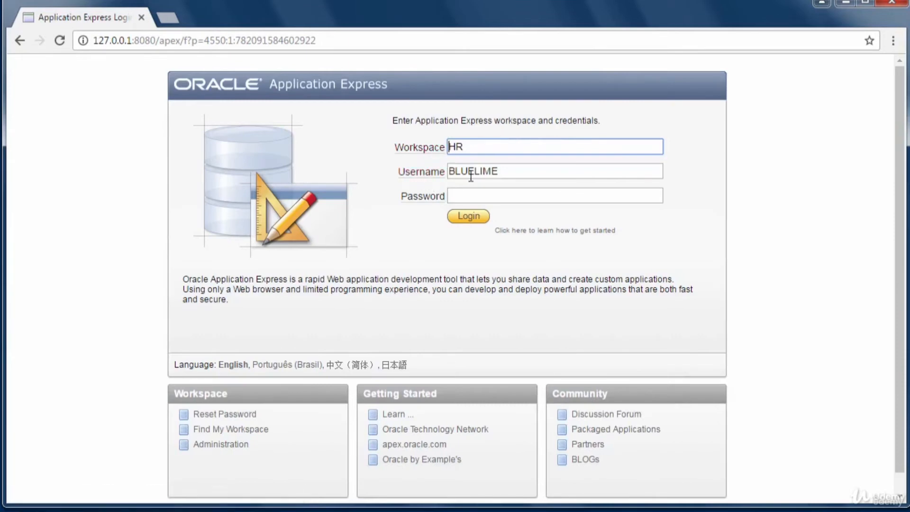
- Enter the workspace user's password and sign in to Workspace HR
{"action": "left_click", "coordinate": [467, 197]}
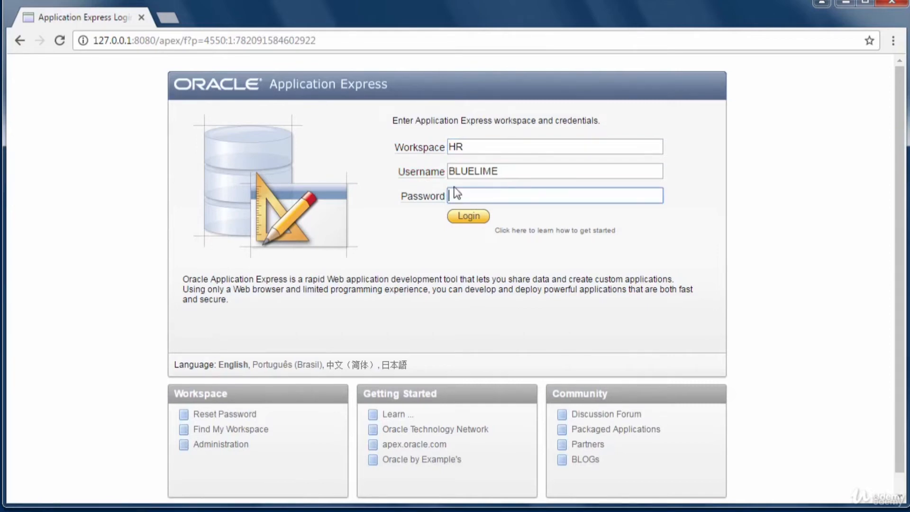
{"action": "left_click", "coordinate": [462, 221]}
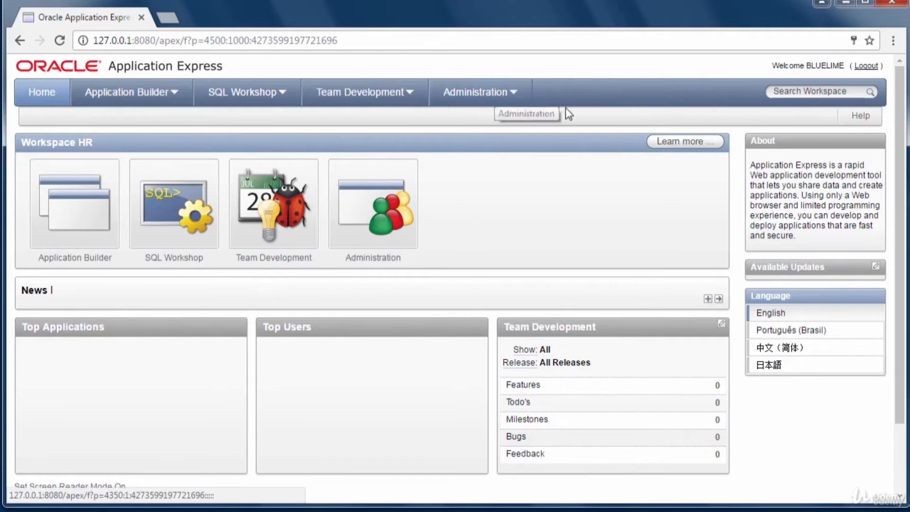
{"action": "left_click", "coordinate": [511, 95]}
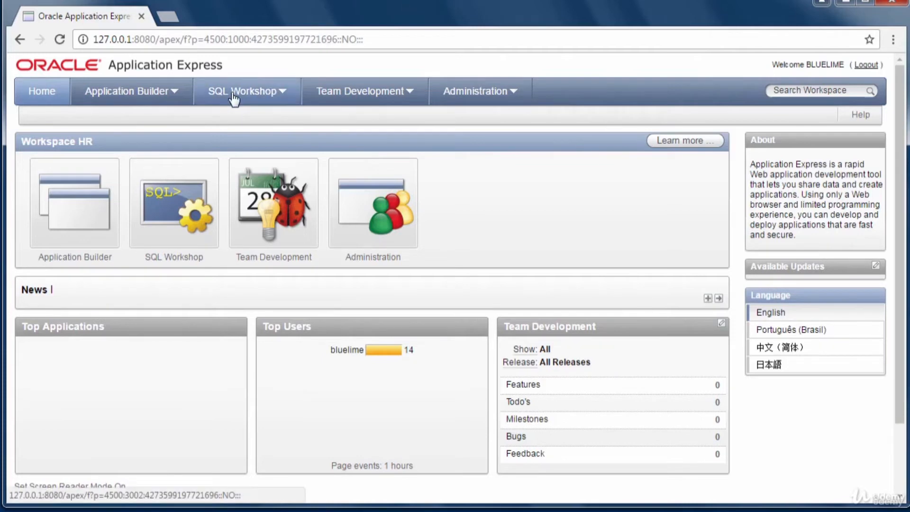
{"action": "left_click", "coordinate": [283, 93]}
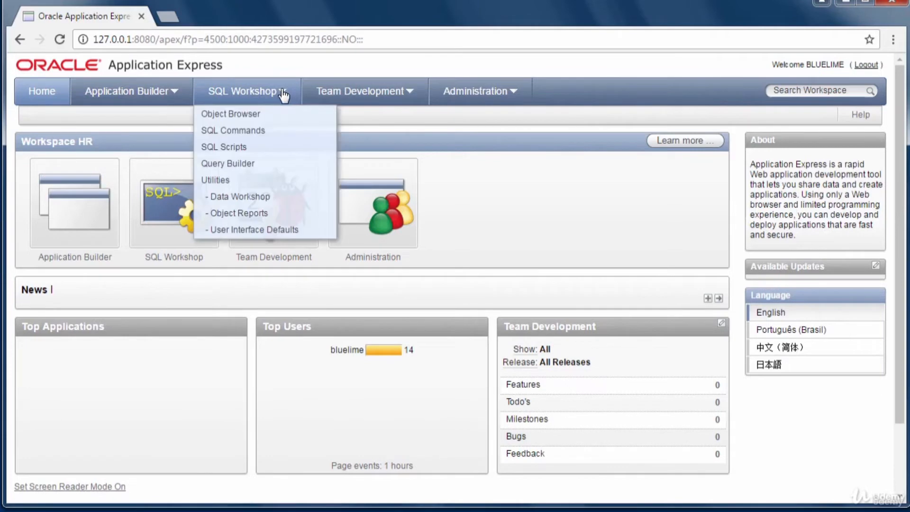
- Open the SQL Workshop Object Browser to list the HR schema's tables
{"action": "left_click", "coordinate": [243, 116]}
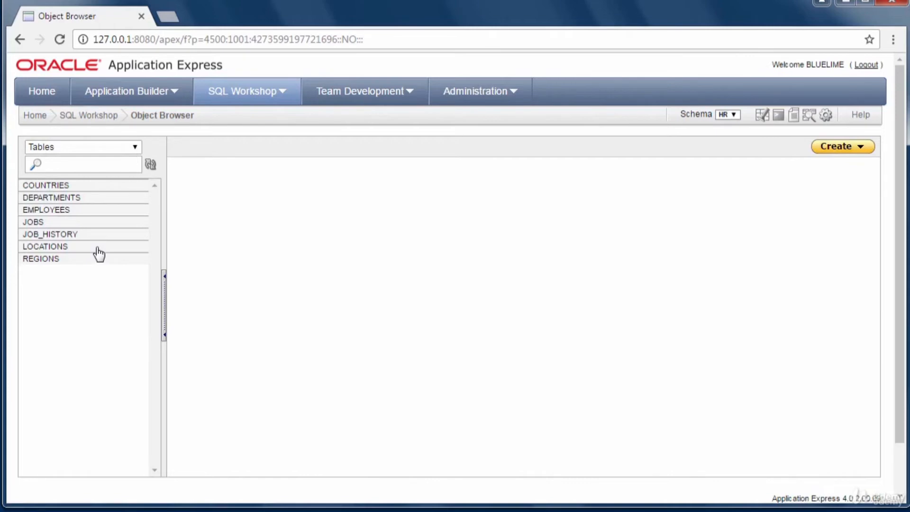
{"action": "left_click", "coordinate": [862, 146]}
{"action": "left_click", "coordinate": [863, 150]}
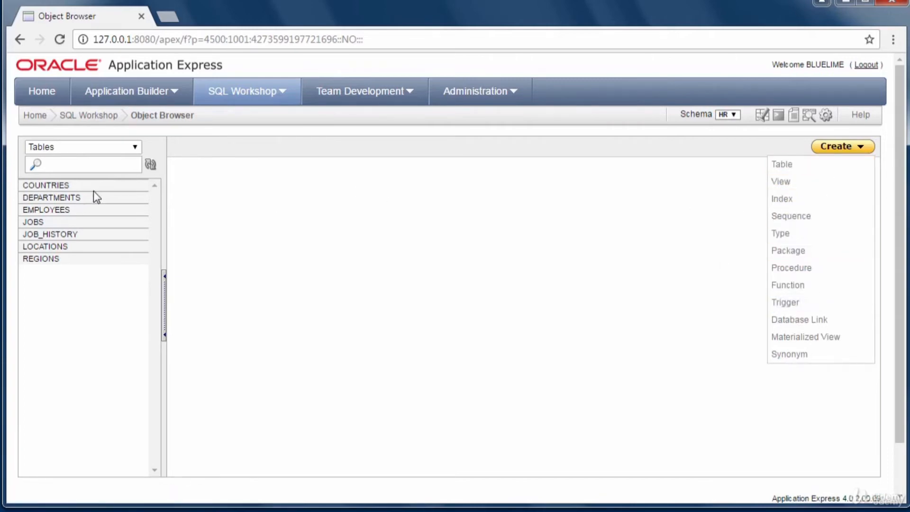
{"action": "left_click", "coordinate": [67, 211]}
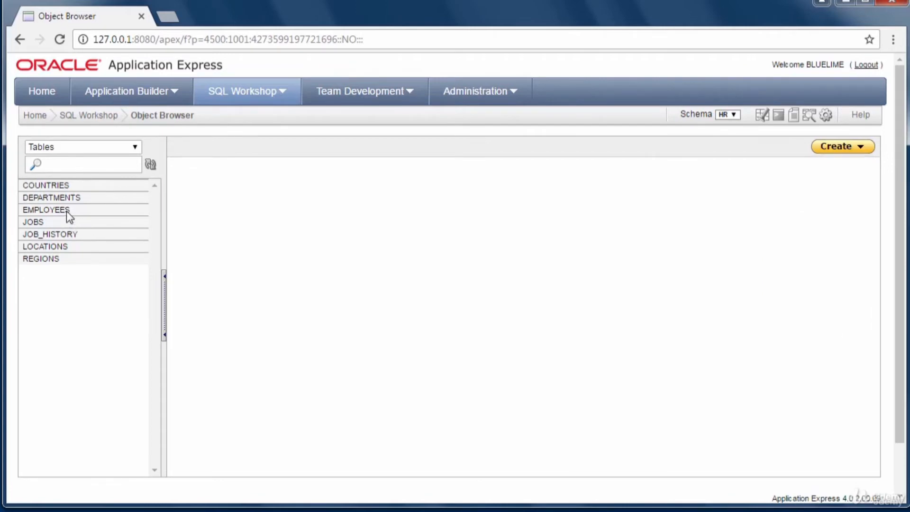
{"action": "left_click", "coordinate": [68, 214]}
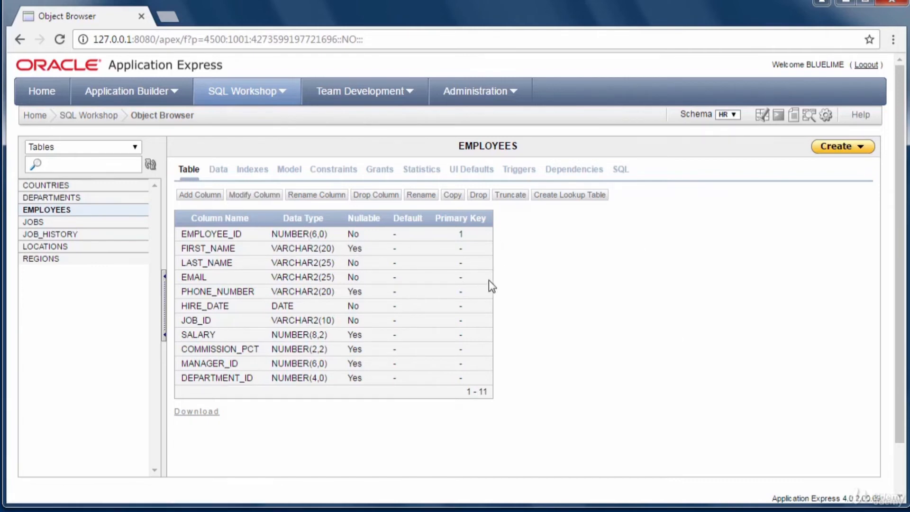
- Review the EMPLOYEES data rows, then return to its eleven column definitions
{"action": "left_click", "coordinate": [218, 170]}
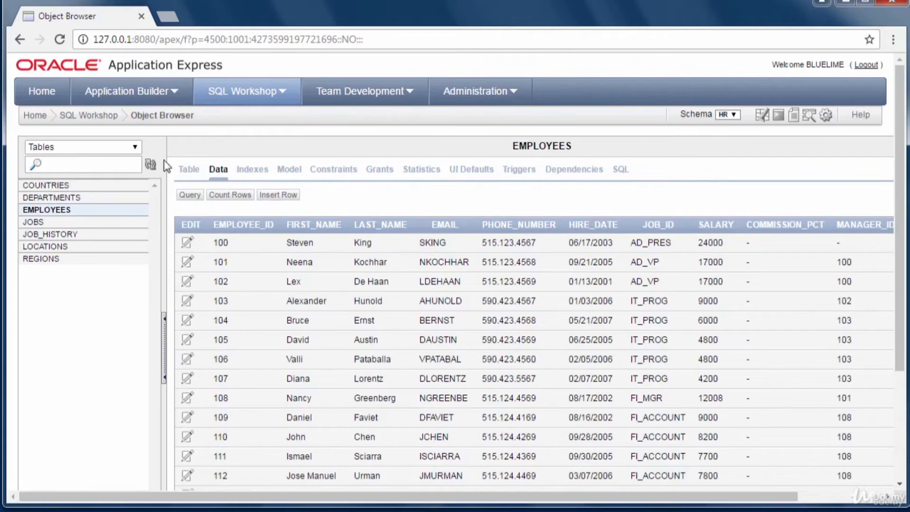
{"action": "left_click", "coordinate": [192, 176]}
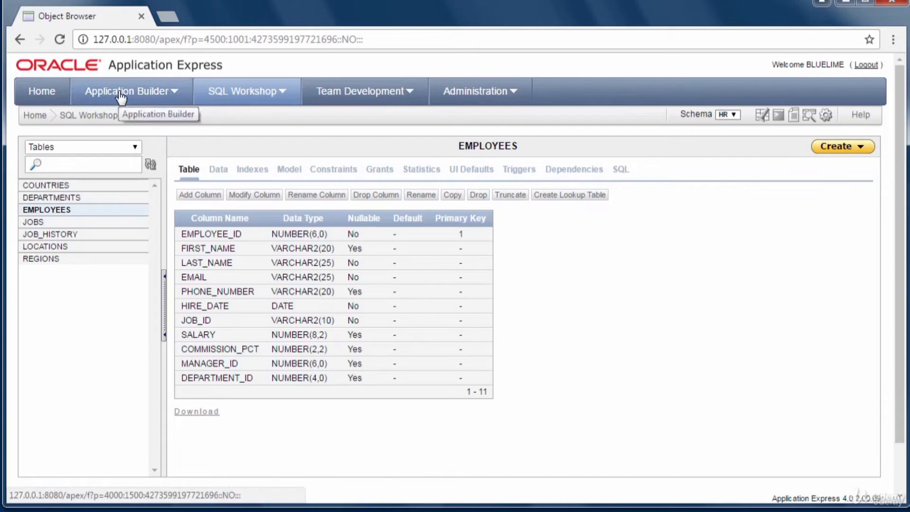
- Start a new Database application in Application Builder and reach the naming step
{"action": "left_click", "coordinate": [174, 92]}
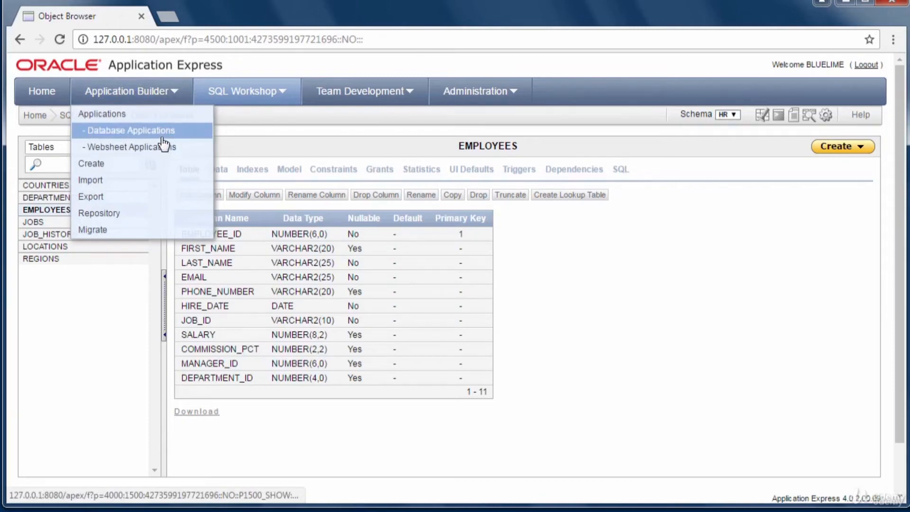
{"action": "left_click", "coordinate": [183, 129]}
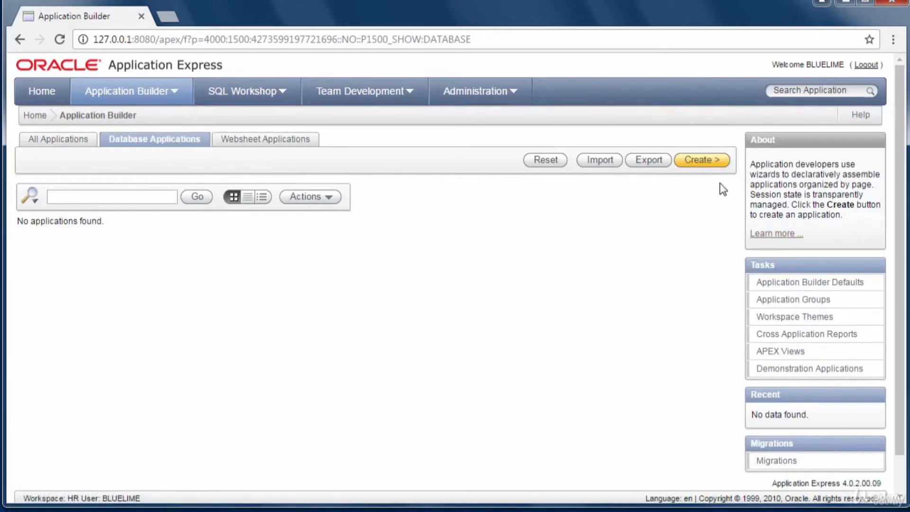
{"action": "left_click", "coordinate": [700, 161]}
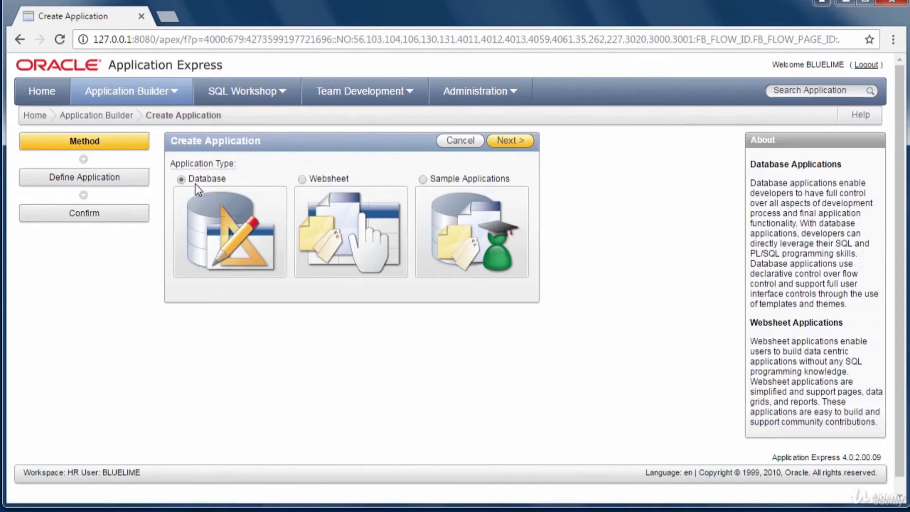
{"action": "left_click", "coordinate": [524, 146]}
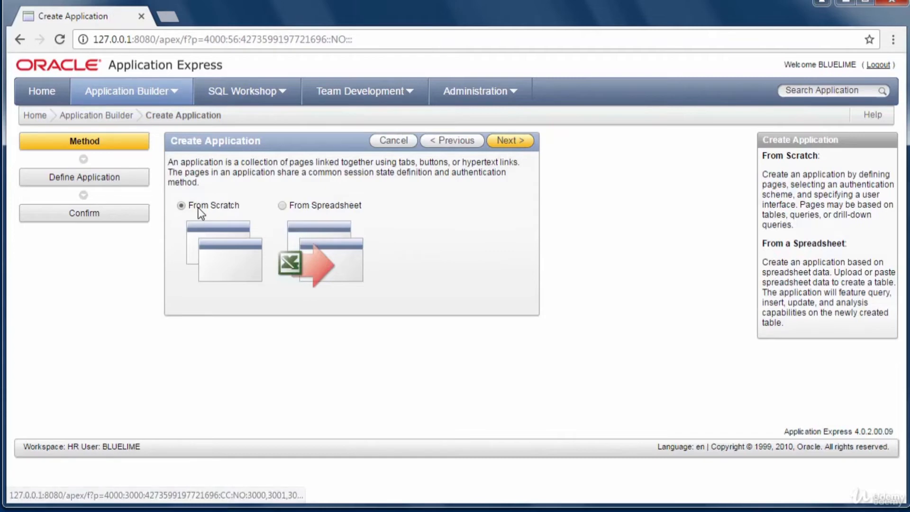
{"action": "left_click", "coordinate": [508, 142]}
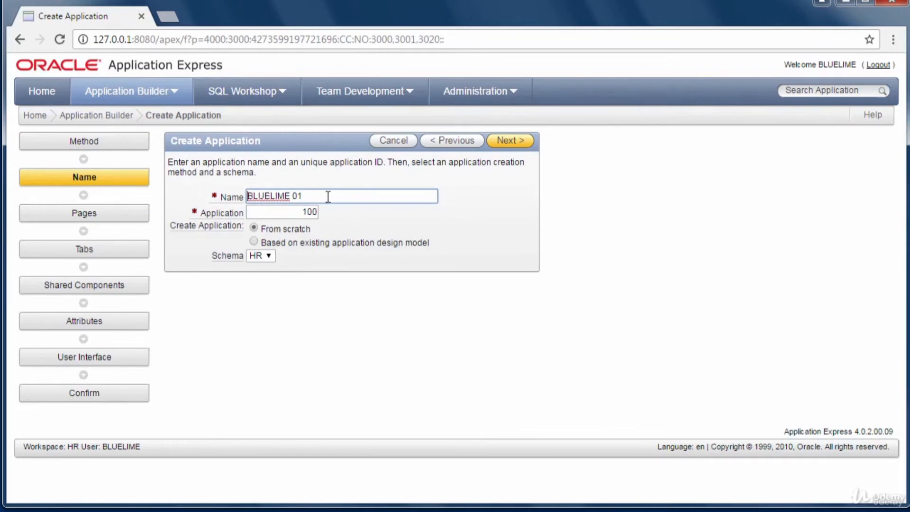
- Name the application 'Employees Details' and choose to build it from scratch
{"action": "left_click_drag", "start_coordinate": [328, 196], "coordinate": [26, 171]}
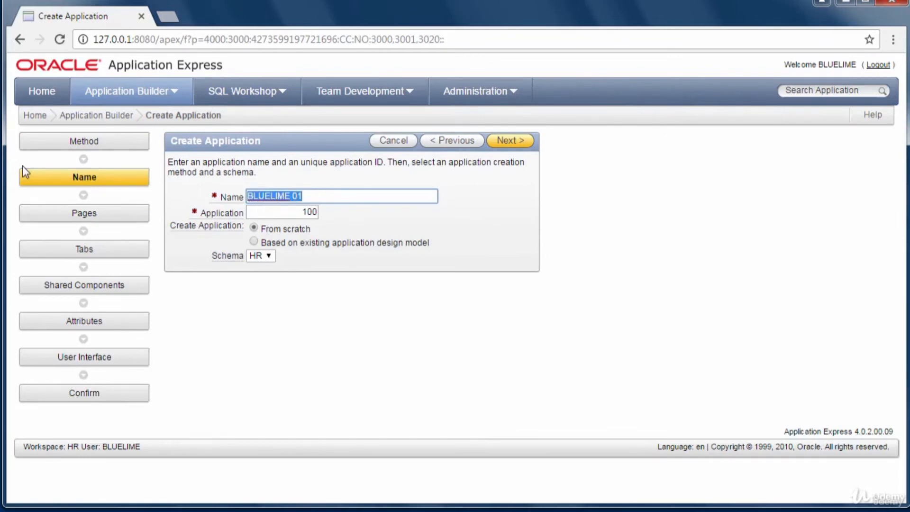
{"action": "key", "text": "BackSpace"}
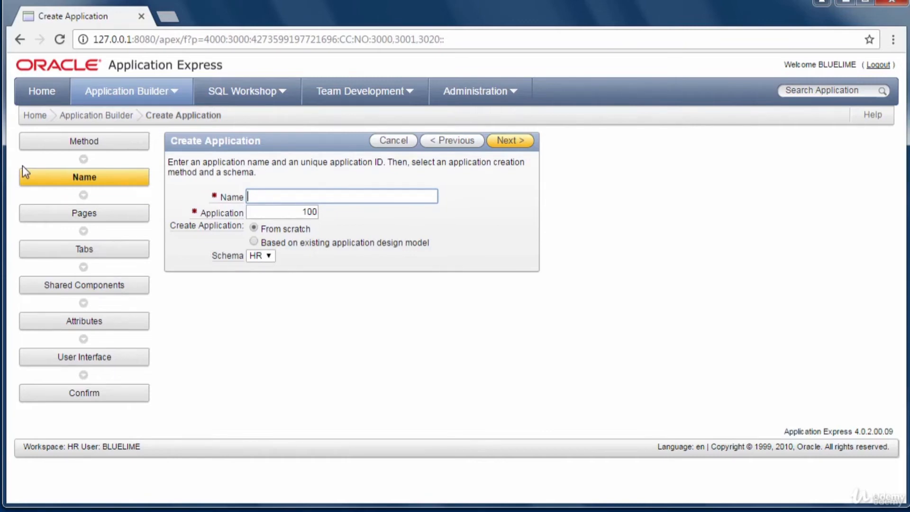
{"action": "type", "text": "Employees Deatils"}
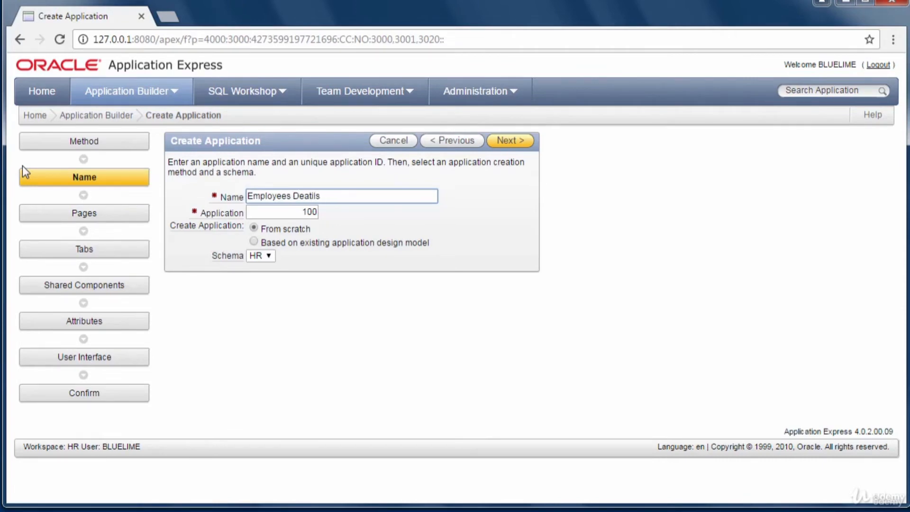
{"action": "key", "text": "BackSpace"}
{"action": "key", "text": "BackSpace"}
{"action": "key", "text": "BackSpace"}
{"action": "key", "text": "BackSpace"}
{"action": "type", "text": "tails"}
{"action": "left_click", "coordinate": [253, 228]}
- Add Report and Form pages on the EMPLOYEES table with Interactive implementation
{"action": "left_click", "coordinate": [503, 141]}
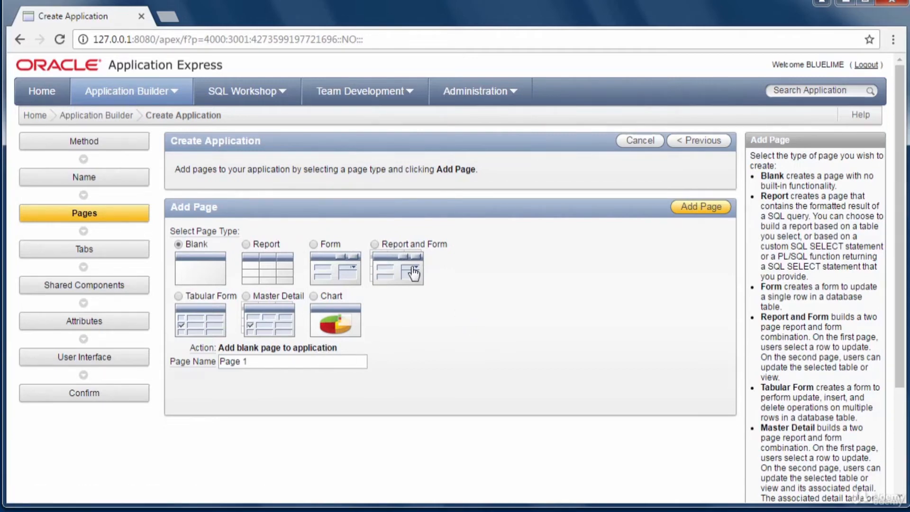
{"action": "left_click", "coordinate": [374, 244]}
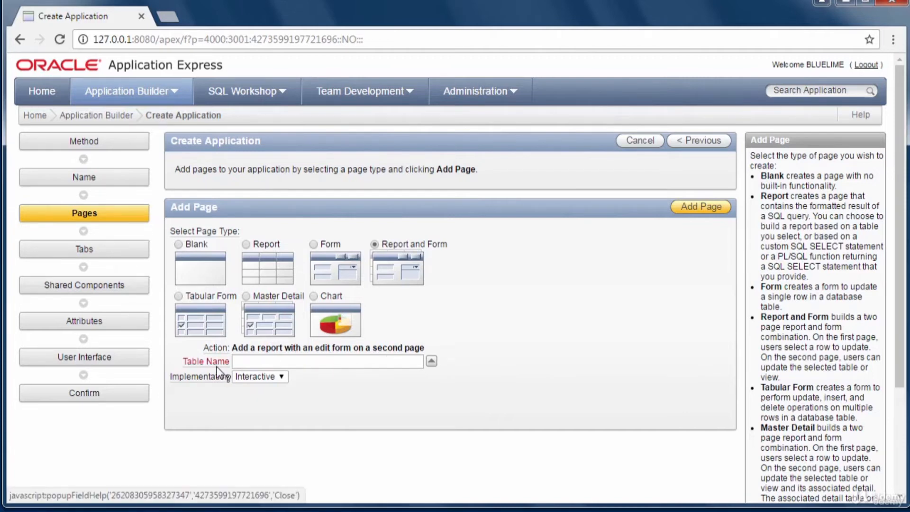
{"action": "left_click", "coordinate": [431, 361]}
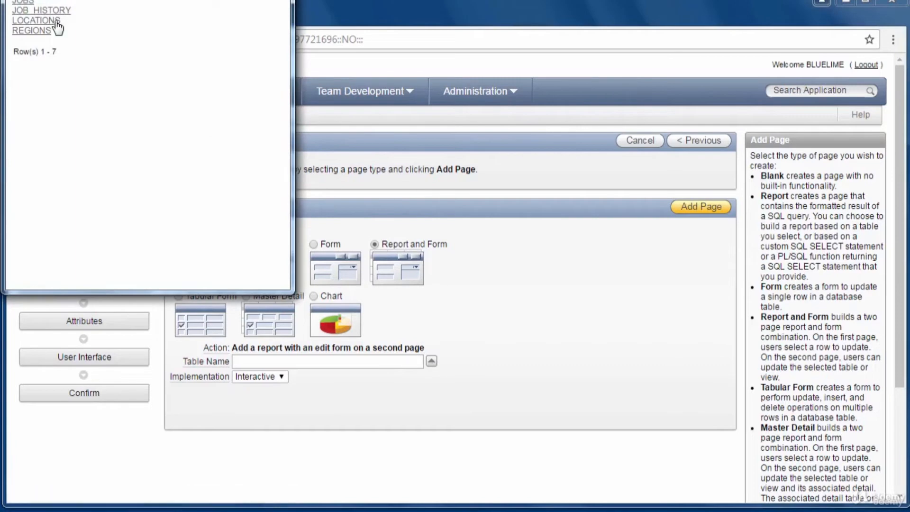
{"action": "left_click", "coordinate": [42, 0]}
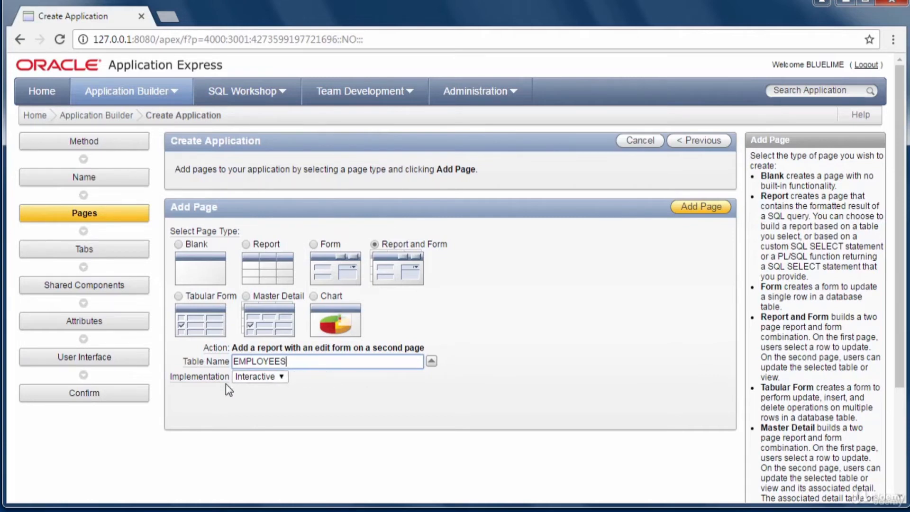
{"action": "left_click", "coordinate": [283, 382]}
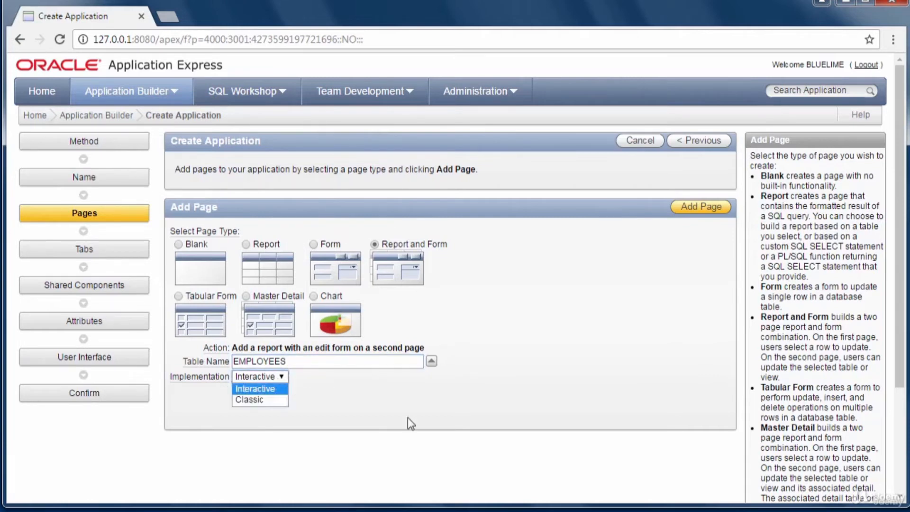
{"action": "left_click", "coordinate": [291, 395]}
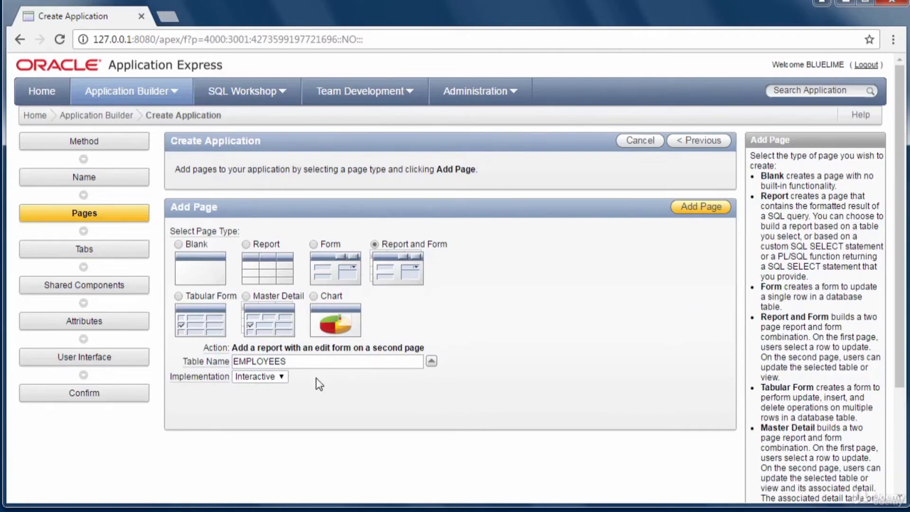
{"action": "left_click", "coordinate": [699, 212]}
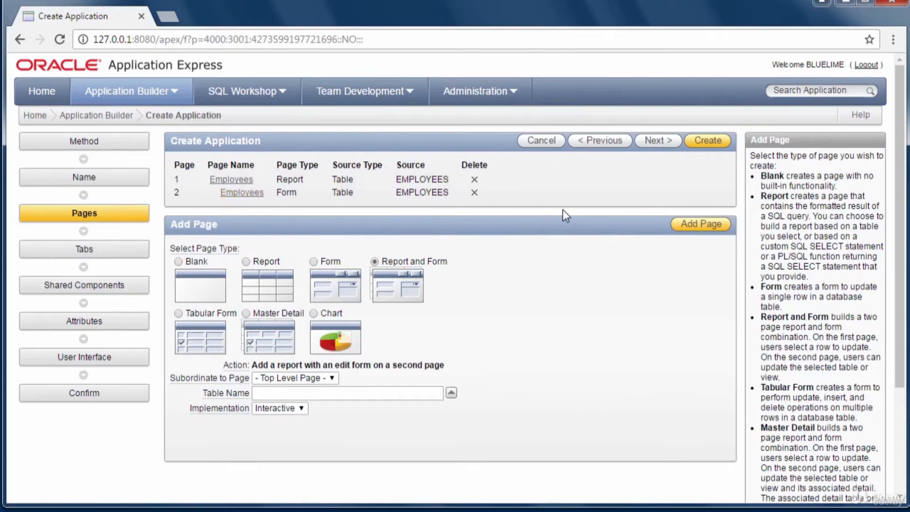
{"action": "left_click", "coordinate": [248, 182]}
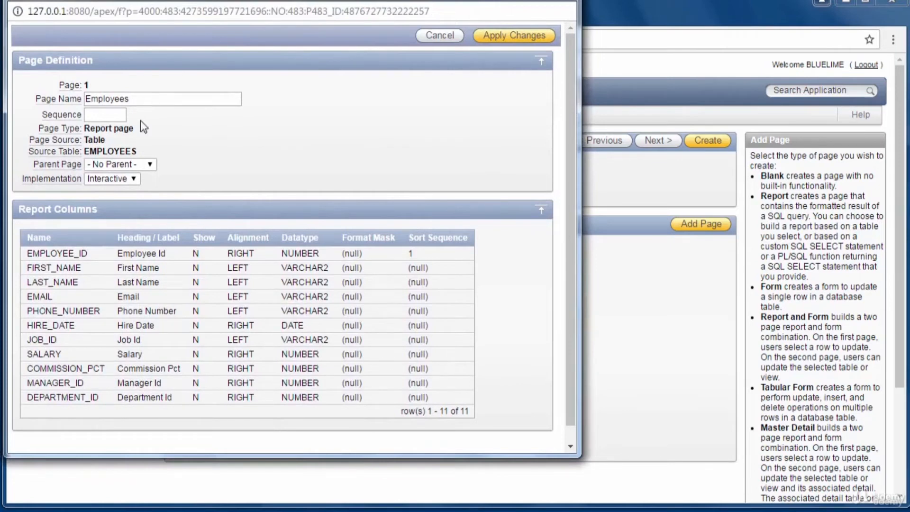
{"action": "left_click", "coordinate": [565, 0]}
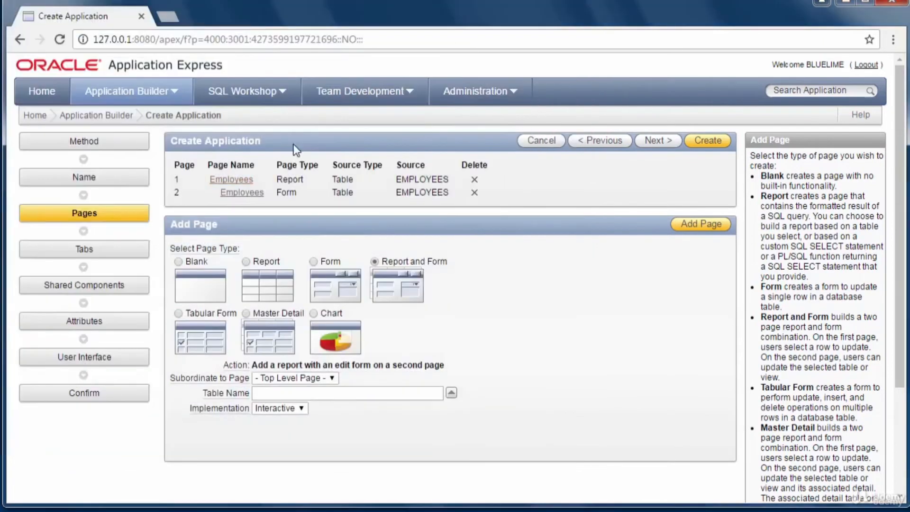
{"action": "left_click", "coordinate": [241, 192]}
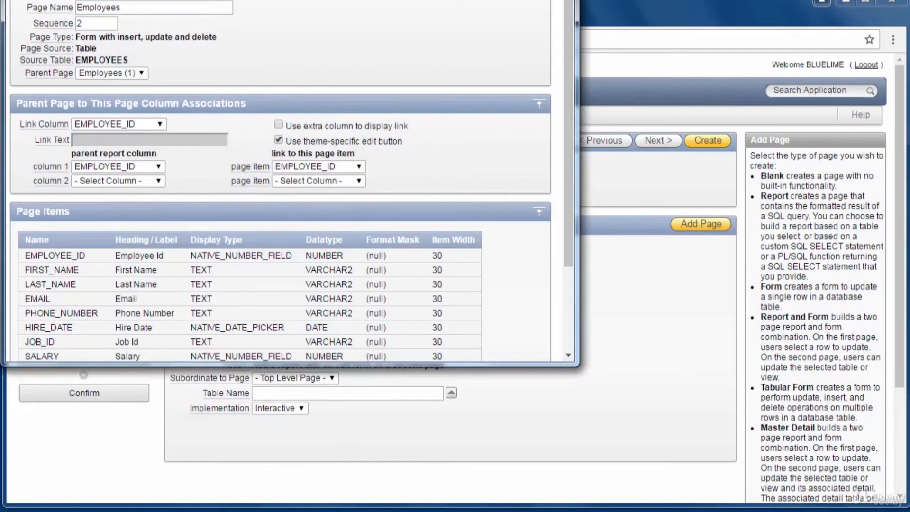
{"action": "left_click_drag", "start_coordinate": [138, 1], "coordinate": [138, 83]}
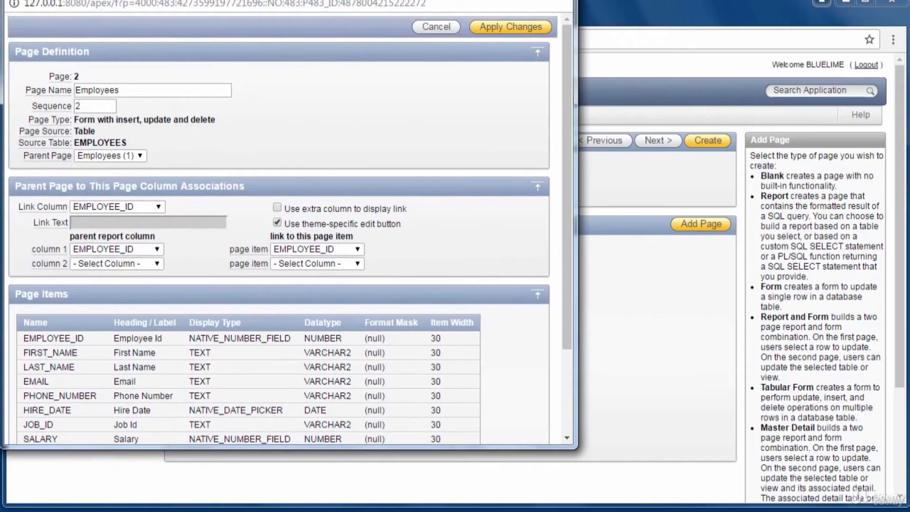
{"action": "left_click", "coordinate": [571, 1]}
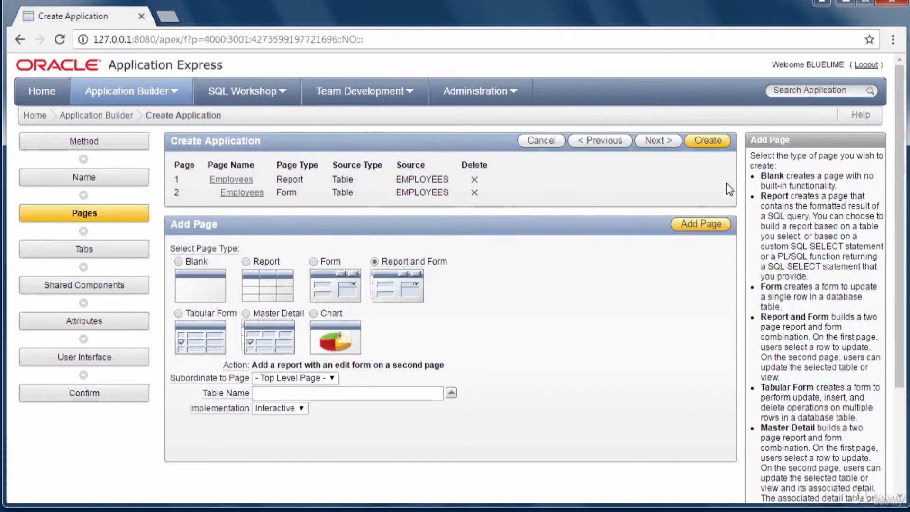
- Check the summary for application 100 on schema HR with theme 21, then go back to themes
{"action": "left_click", "coordinate": [714, 146]}
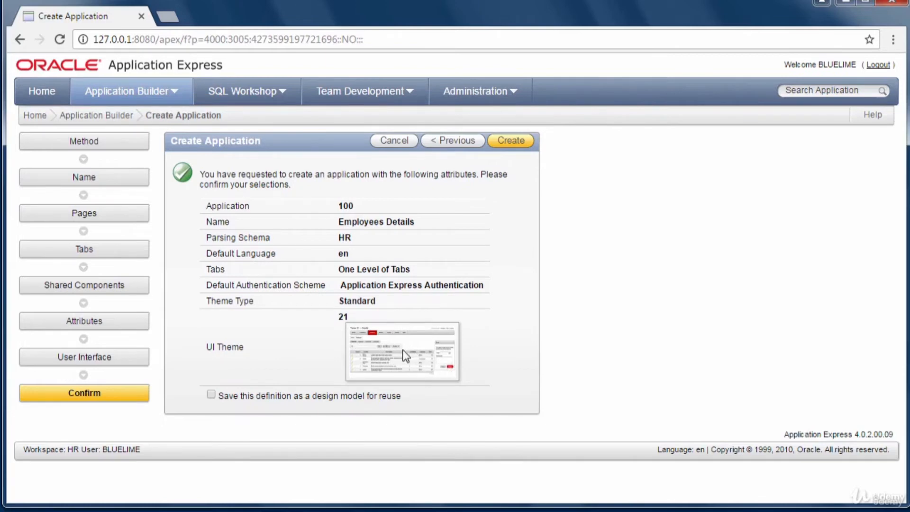
{"action": "left_click", "coordinate": [449, 142]}
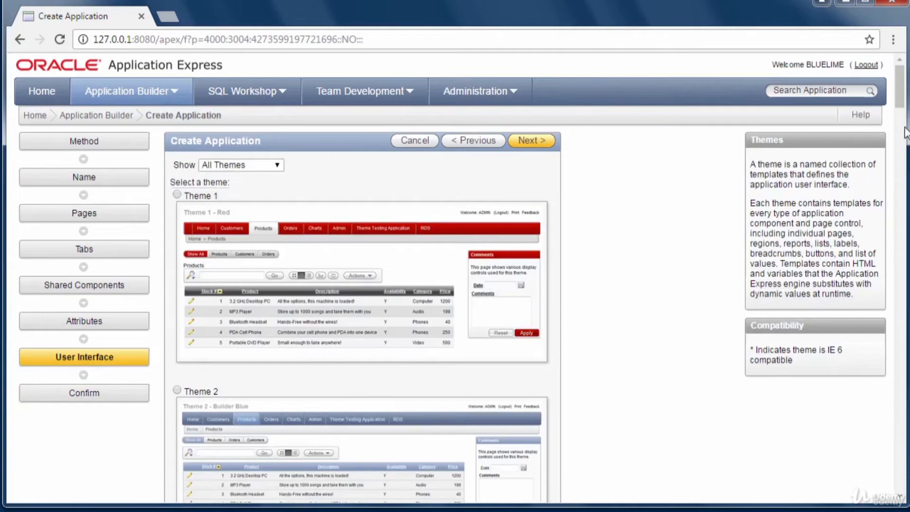
- Pick Theme 11 instead of theme 21 and return to the confirmation summary
{"action": "left_click_drag", "start_coordinate": [900, 105], "coordinate": [885, 294]}
{"action": "left_click", "coordinate": [176, 124]}
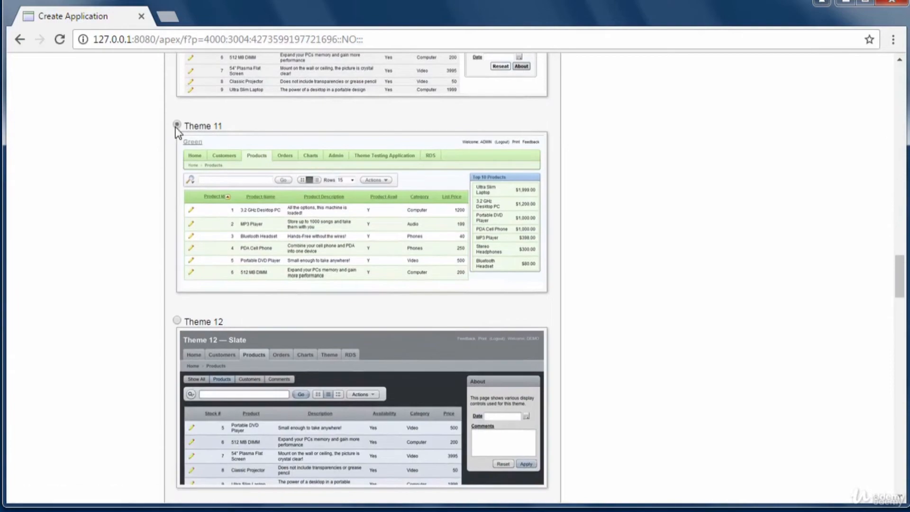
{"action": "left_click_drag", "start_coordinate": [893, 267], "coordinate": [904, 458]}
{"action": "left_click_drag", "start_coordinate": [905, 493], "coordinate": [905, 42]}
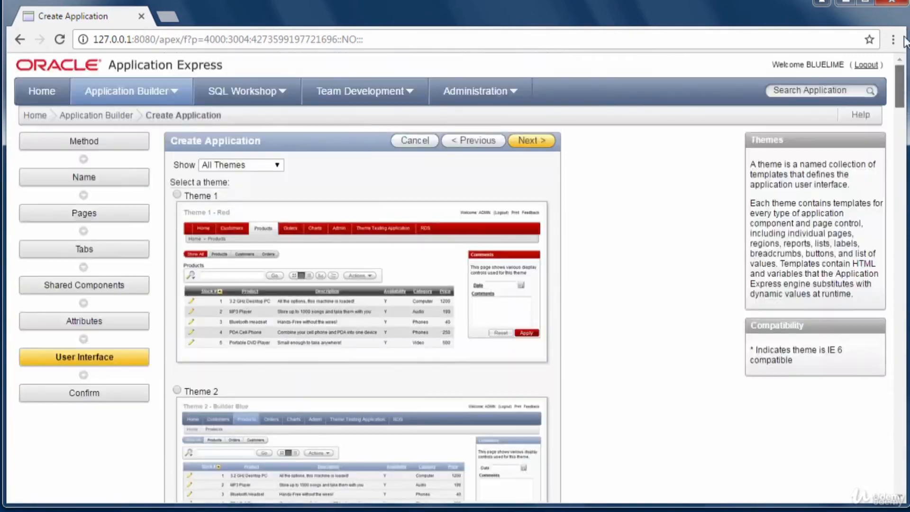
{"action": "left_click", "coordinate": [525, 141]}
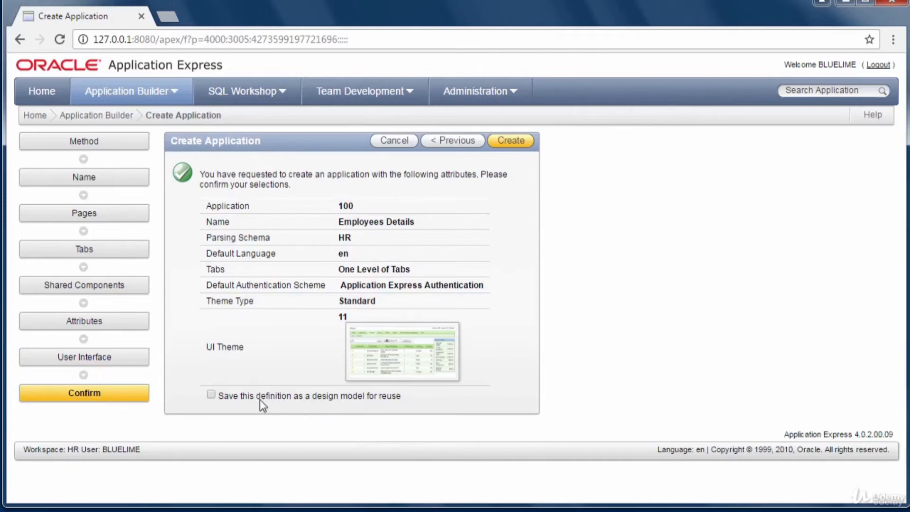
- Create application 100, Employees Details, from the Confirm page
{"action": "left_click", "coordinate": [512, 141]}
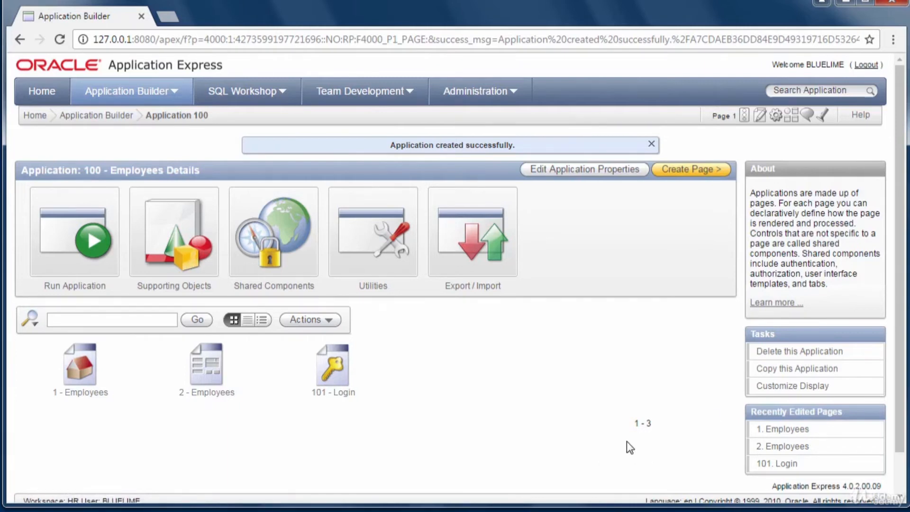
- Bring up the browser link menu on Run Application to launch the app separately
{"action": "right_click", "coordinate": [92, 243]}
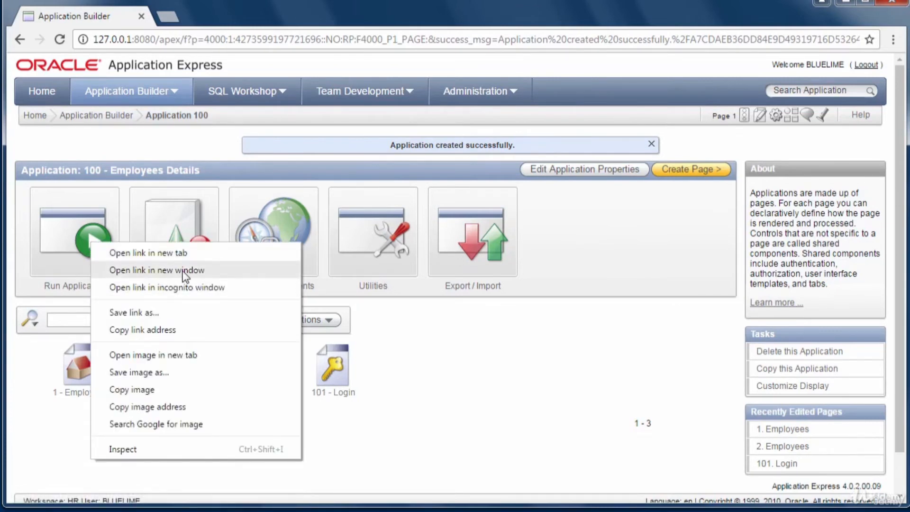
- Run the application and attempt to sign in as hr with a password
{"action": "left_click", "coordinate": [94, 233]}
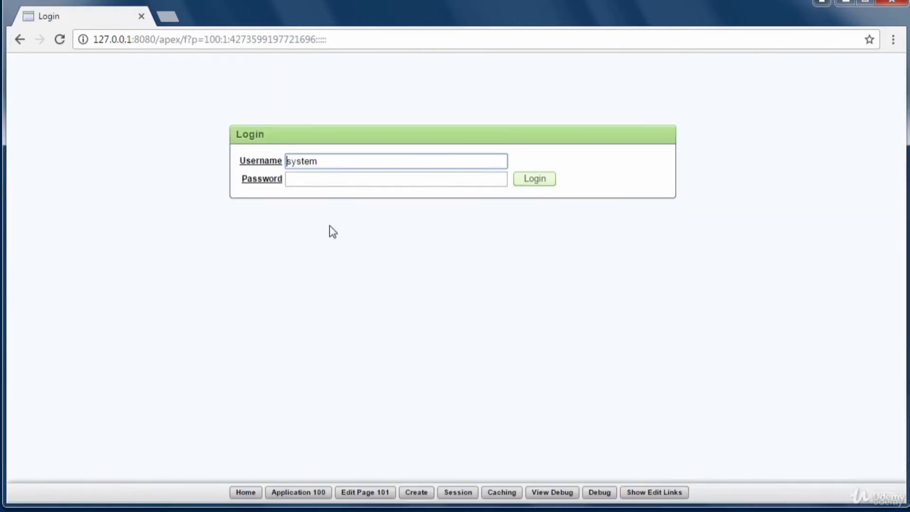
{"action": "left_click", "coordinate": [295, 182]}
{"action": "type", "text": "or"}
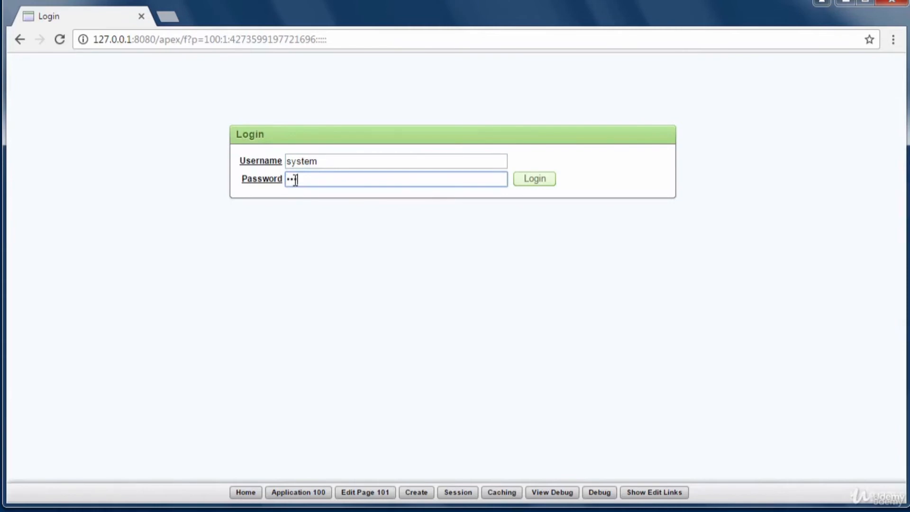
{"action": "type", "text": "a"}
{"action": "key", "text": "shift+Tab"}
{"action": "key", "text": "BackSpace"}
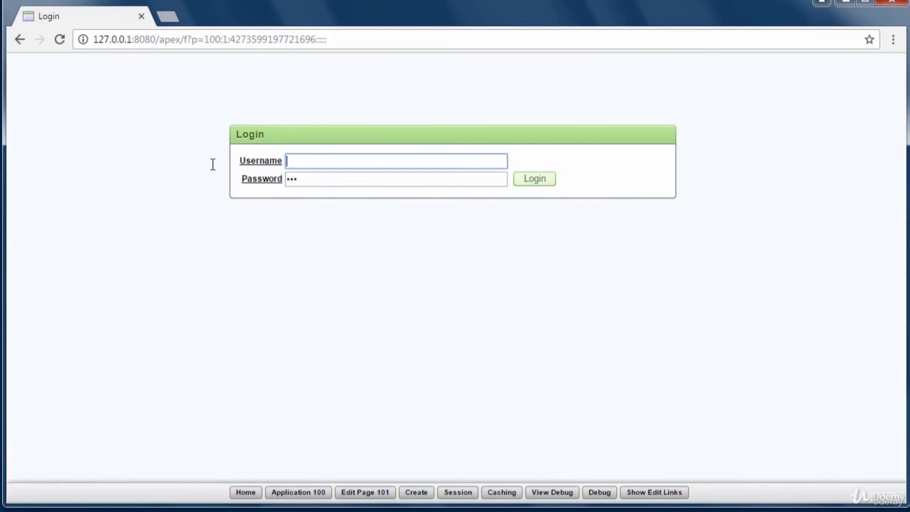
{"action": "type", "text": "hr"}
{"action": "double_click", "coordinate": [305, 180]}
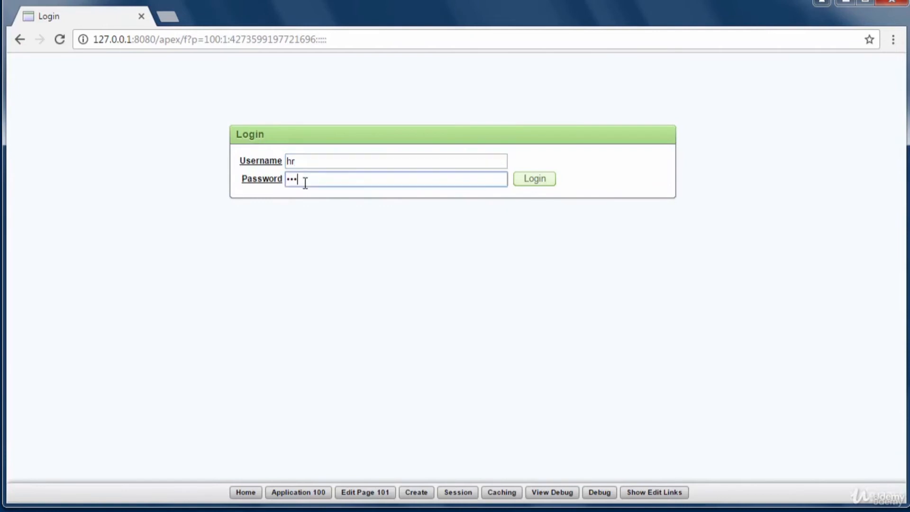
{"action": "key", "text": "BackSpace"}
{"action": "type", "text": "••••••••"}
{"action": "left_click", "coordinate": [536, 183]}
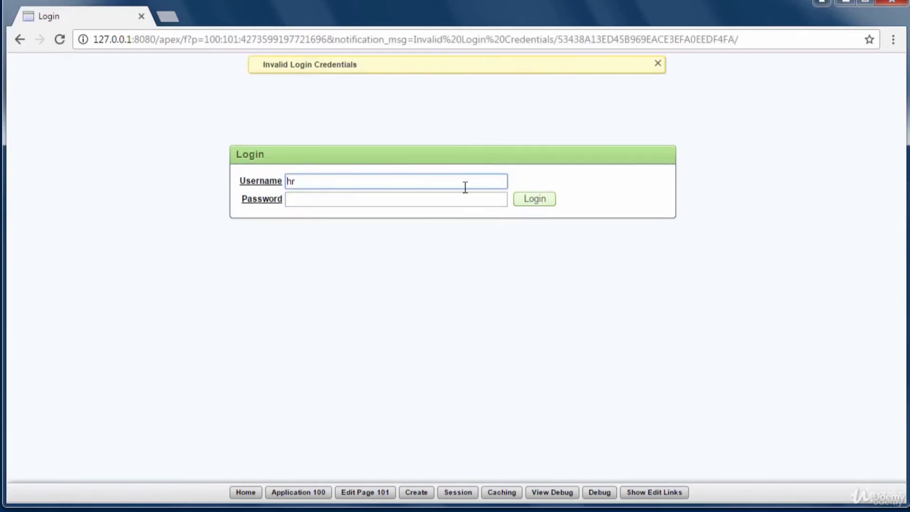
- Retry the login as admin, re-entering the password after the rejected attempt
{"action": "left_click_drag", "start_coordinate": [317, 182], "coordinate": [148, 161]}
{"action": "key", "text": "BackSpace"}
{"action": "type", "text": "admin"}
{"action": "left_click", "coordinate": [359, 198]}
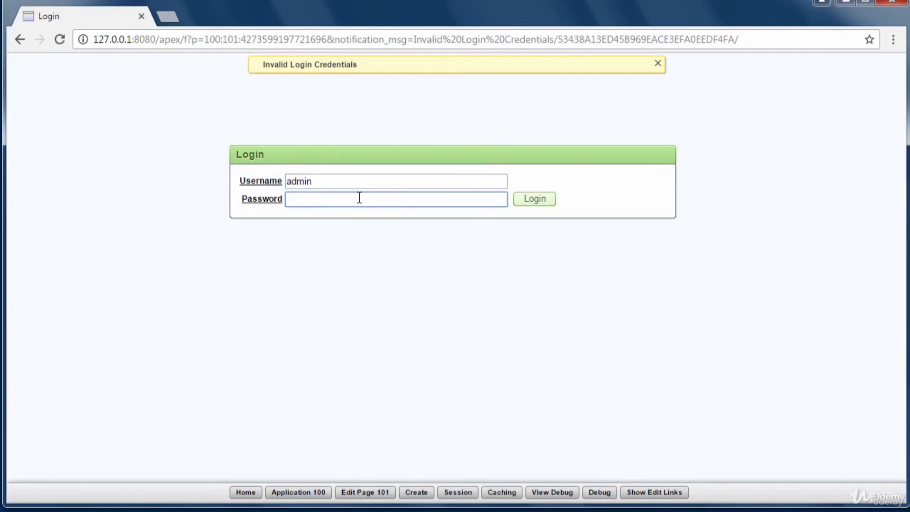
{"action": "left_click", "coordinate": [528, 203]}
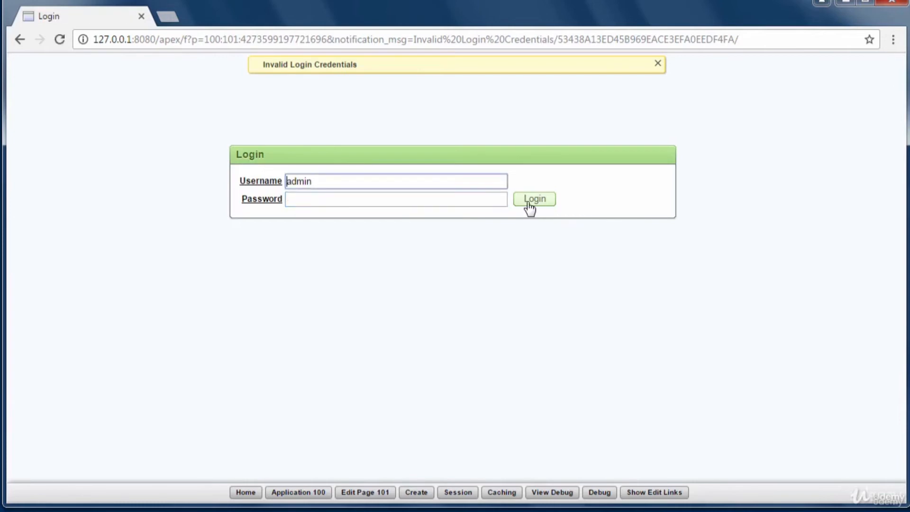
{"action": "left_click", "coordinate": [364, 198]}
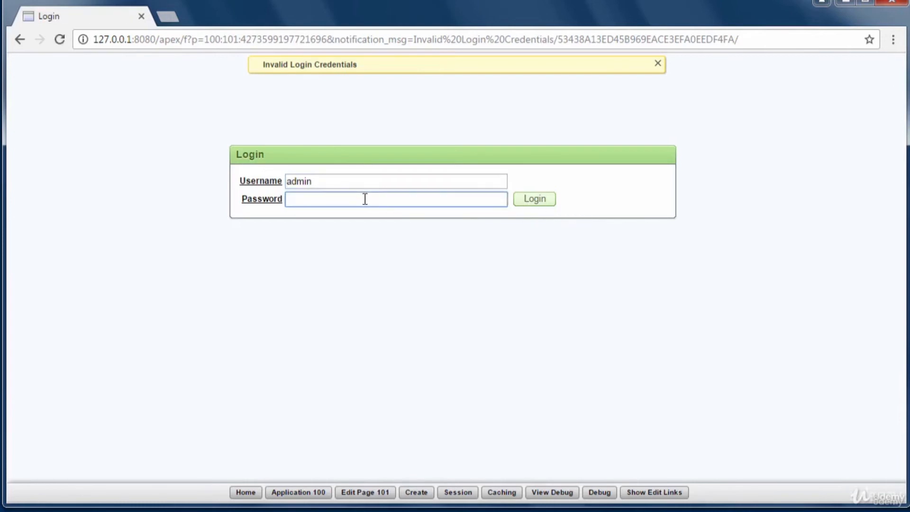
{"action": "type", "text": "ad"}
{"action": "type", "text": "•••••"}
{"action": "type", "text": "•"}
{"action": "left_click", "coordinate": [540, 201]}
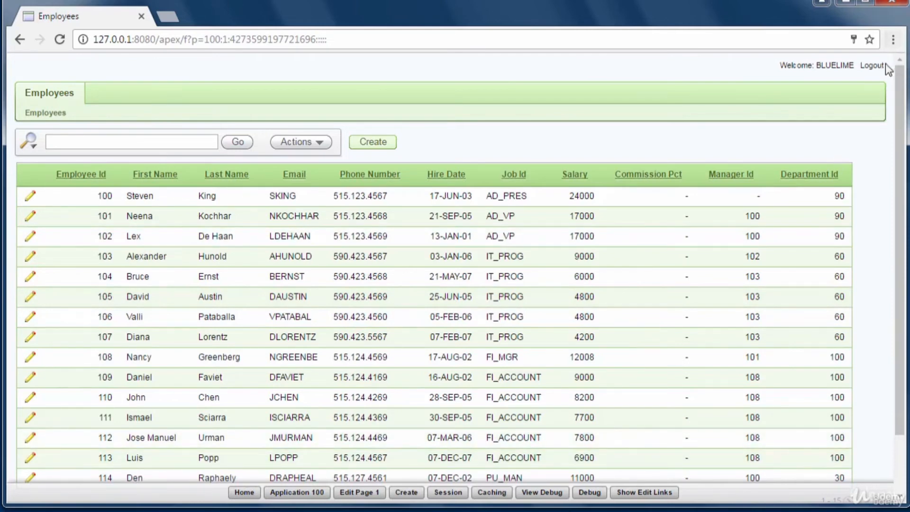
- Sign out of the running Employees application
{"action": "left_click", "coordinate": [872, 66]}
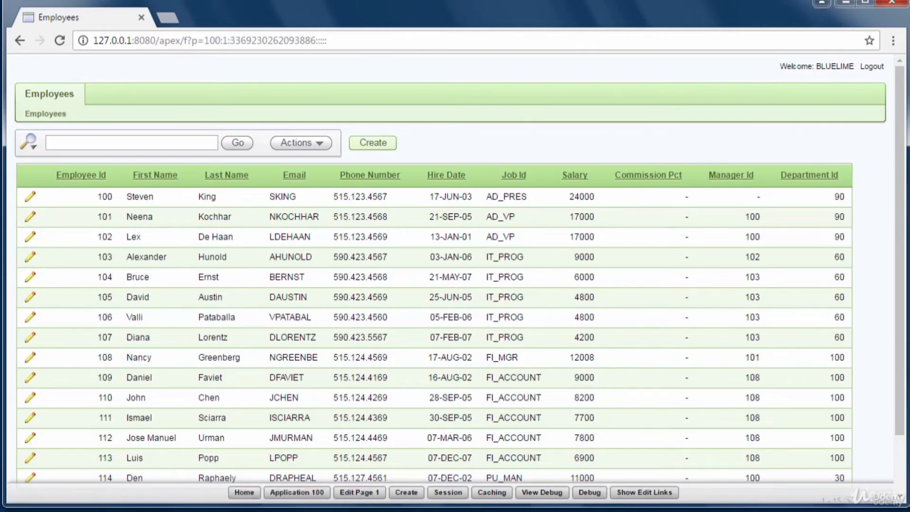
- Page the Employees report forward to rows 46–60, then open page 1's definition
{"action": "left_click_drag", "start_coordinate": [900, 431], "coordinate": [901, 479]}
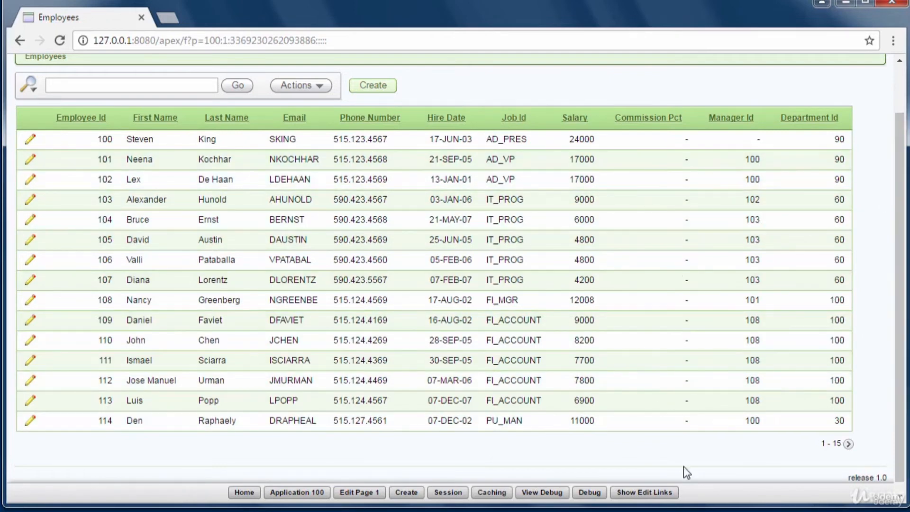
{"action": "left_click", "coordinate": [848, 444]}
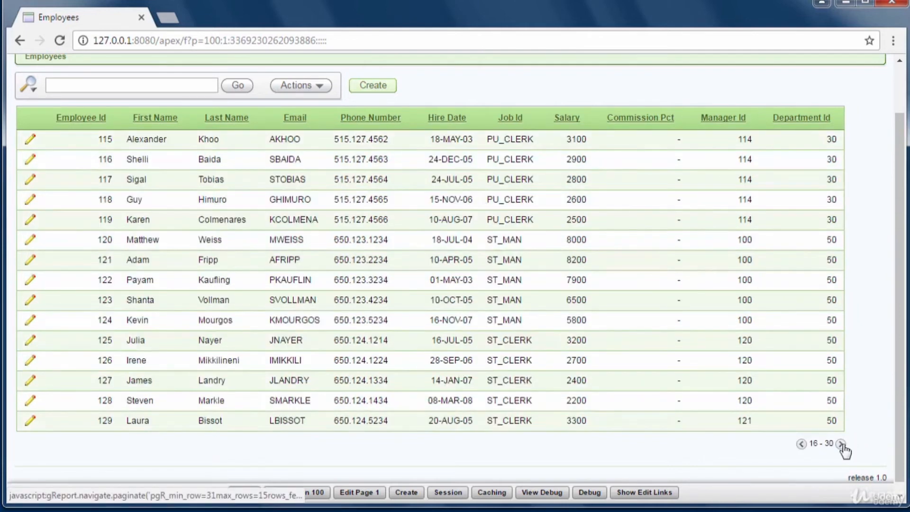
{"action": "left_click", "coordinate": [842, 444]}
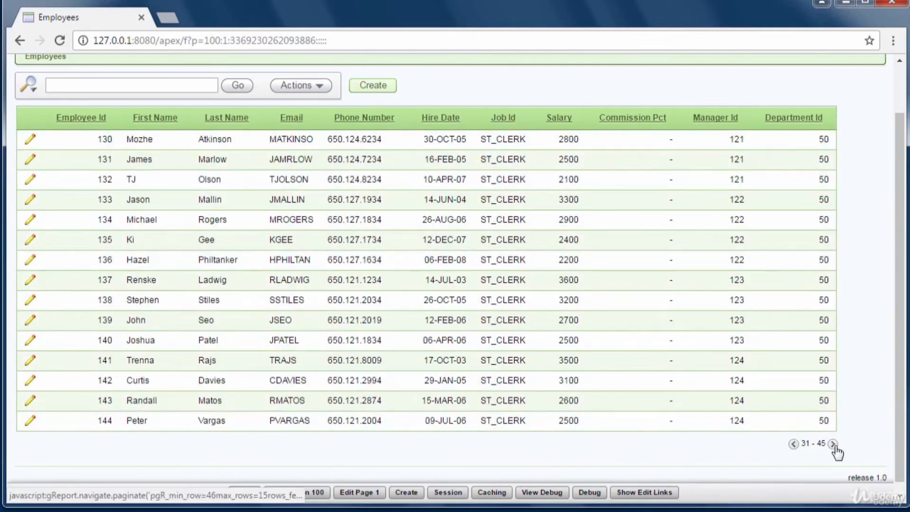
{"action": "left_click", "coordinate": [833, 445]}
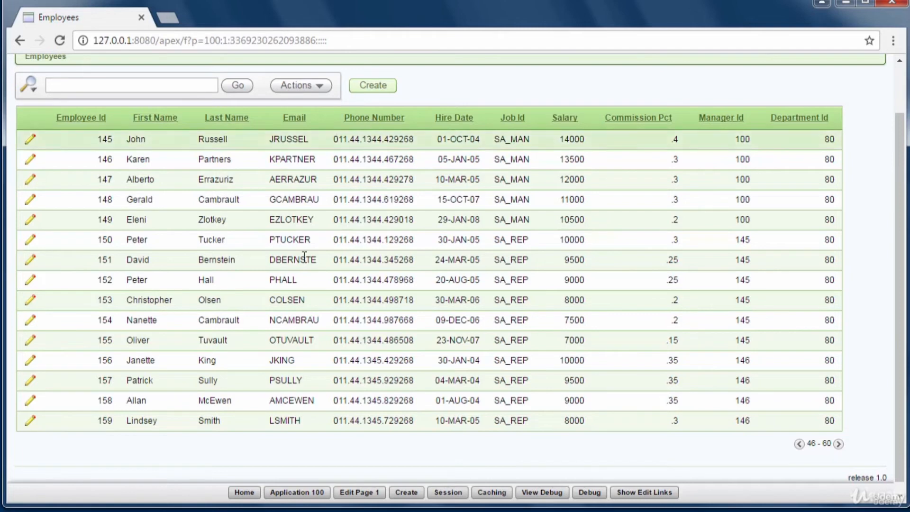
{"action": "left_click", "coordinate": [359, 494]}
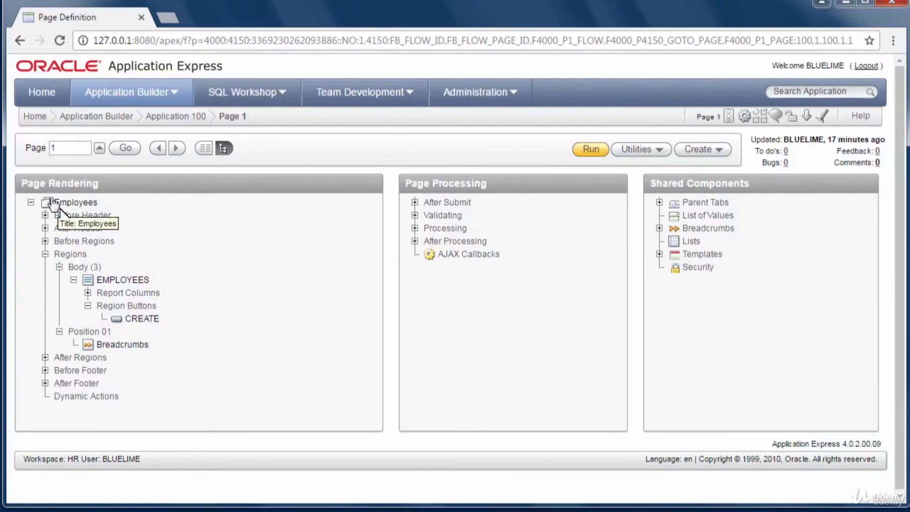
- Expand Report Columns and open the SALARY column's attributes for editing
{"action": "left_click", "coordinate": [87, 292]}
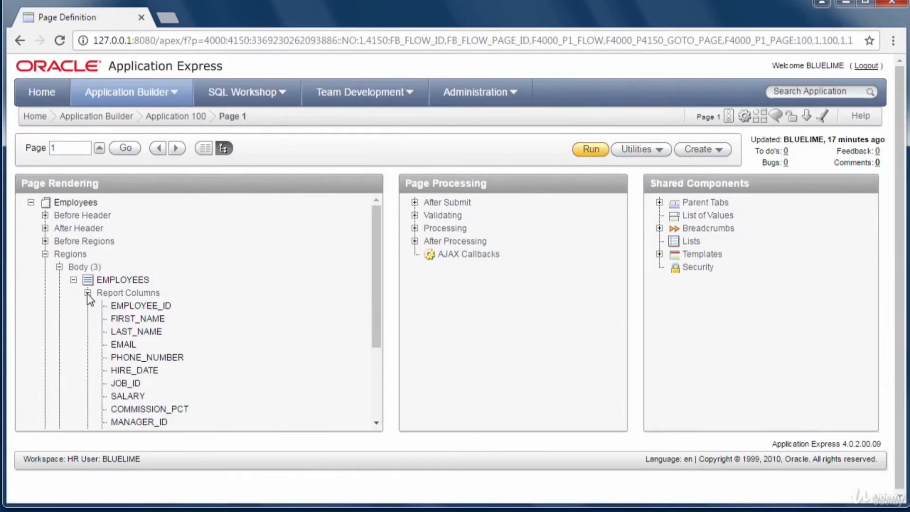
{"action": "left_click_drag", "start_coordinate": [372, 322], "coordinate": [372, 358]}
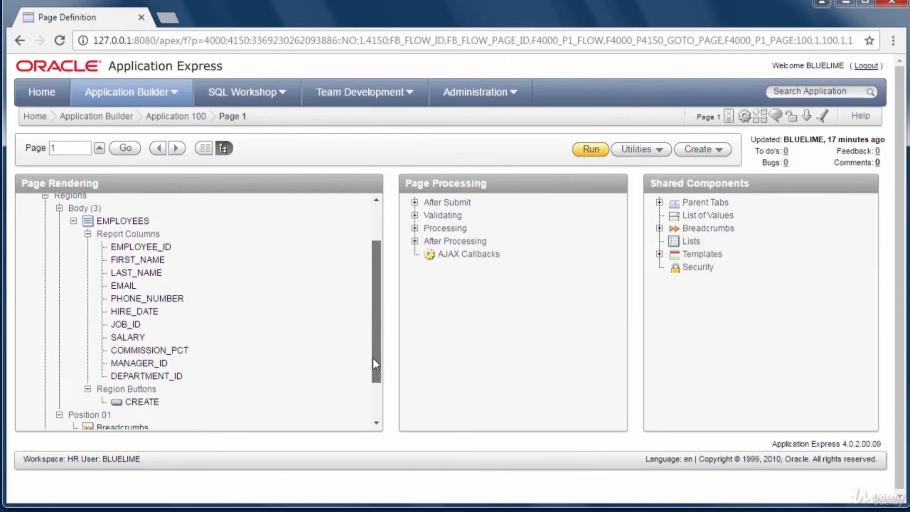
{"action": "right_click", "coordinate": [130, 341]}
{"action": "left_click", "coordinate": [143, 353]}
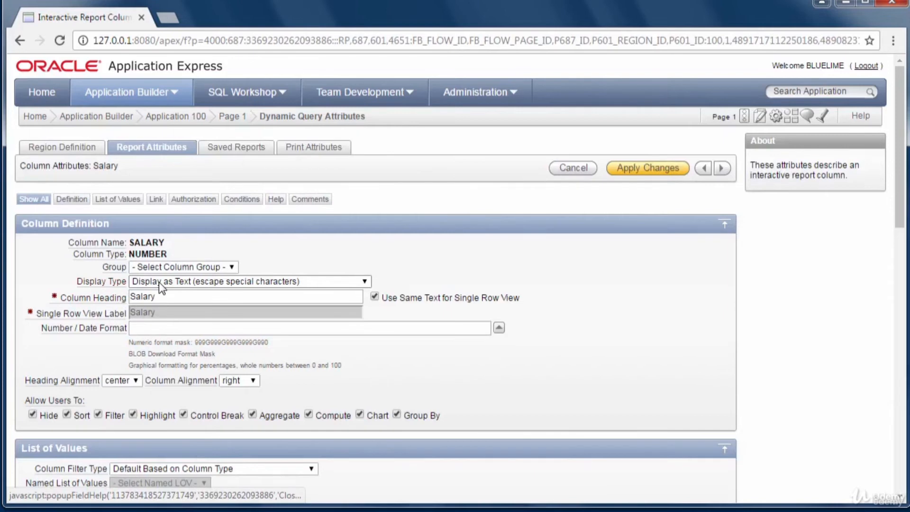
- Set the Salary column's display type to Hidden and apply the change
{"action": "left_click", "coordinate": [366, 283]}
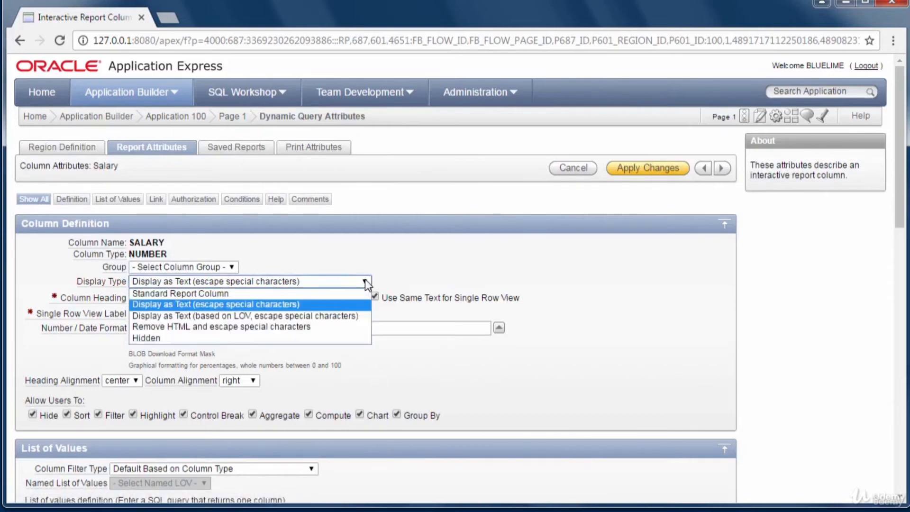
{"action": "left_click", "coordinate": [156, 337]}
{"action": "left_click", "coordinate": [654, 171]}
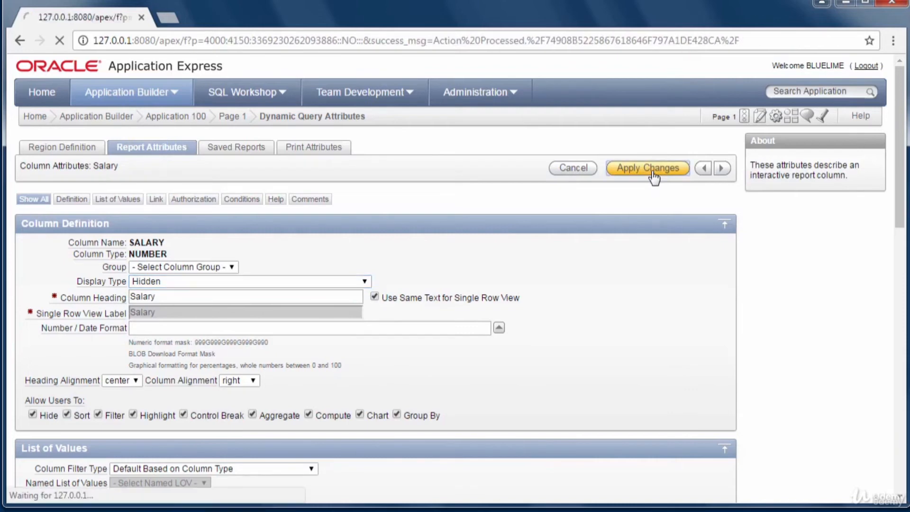
- Hide the COMMISSION_PCT column and apply the change
{"action": "left_click_drag", "start_coordinate": [374, 360], "coordinate": [374, 412]}
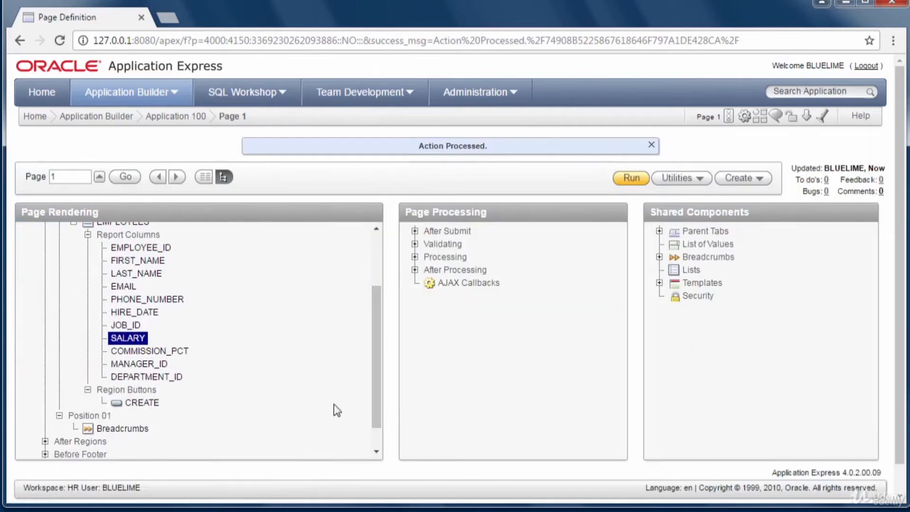
{"action": "right_click", "coordinate": [165, 358]}
{"action": "left_click", "coordinate": [198, 366]}
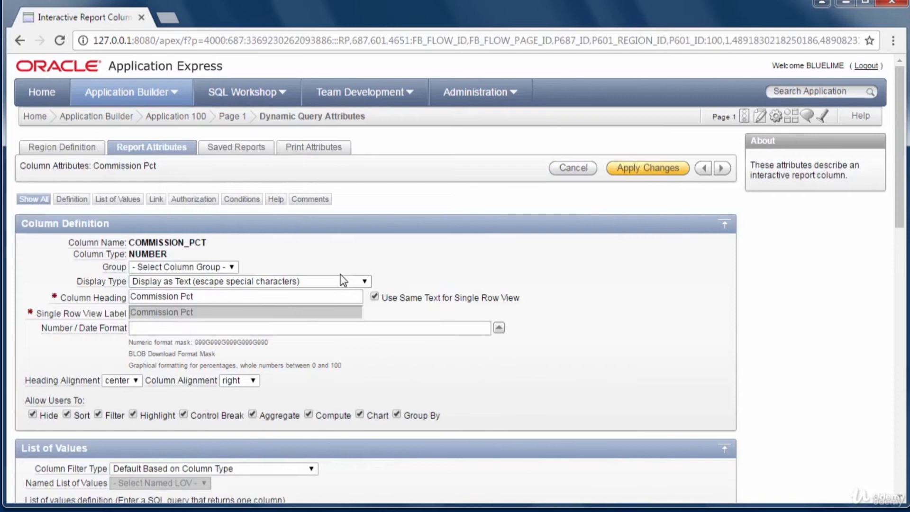
{"action": "left_click", "coordinate": [361, 284]}
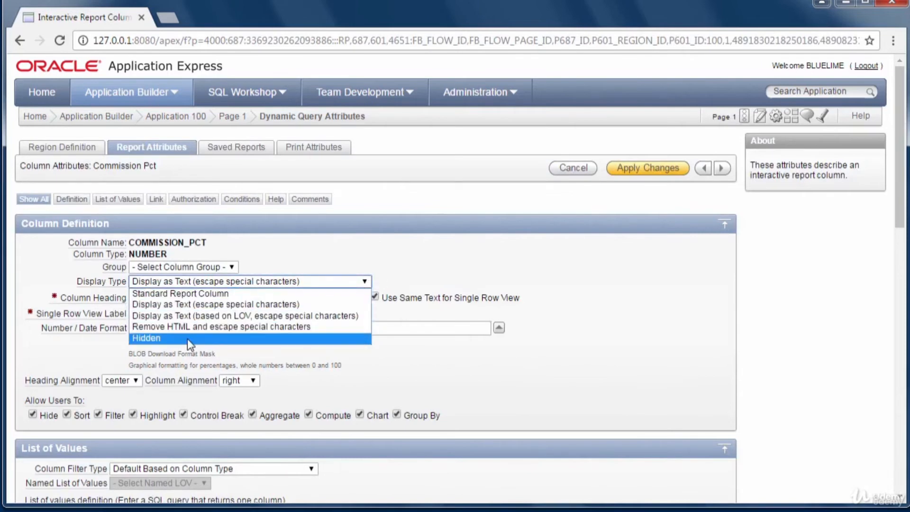
{"action": "left_click", "coordinate": [188, 339]}
{"action": "left_click", "coordinate": [653, 172]}
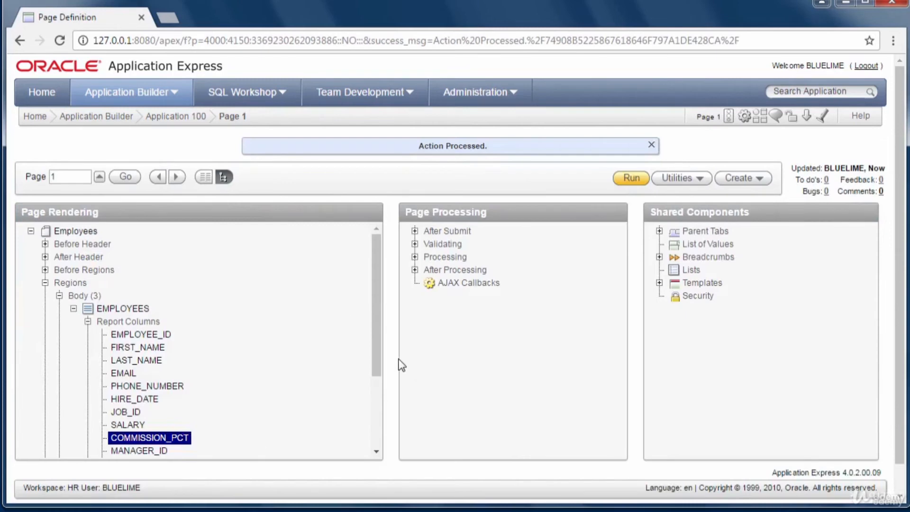
- Hide the PHONE_NUMBER column and apply the change
{"action": "left_click_drag", "start_coordinate": [377, 368], "coordinate": [376, 399]}
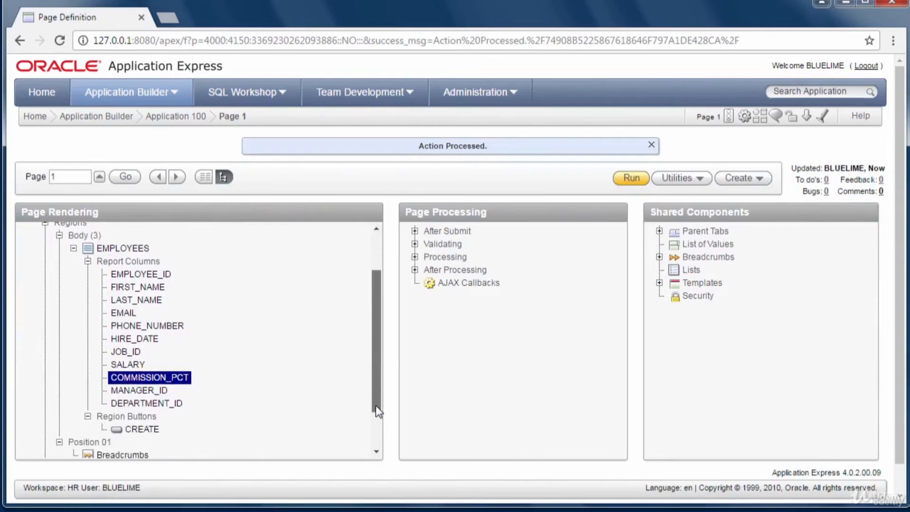
{"action": "right_click", "coordinate": [153, 321]}
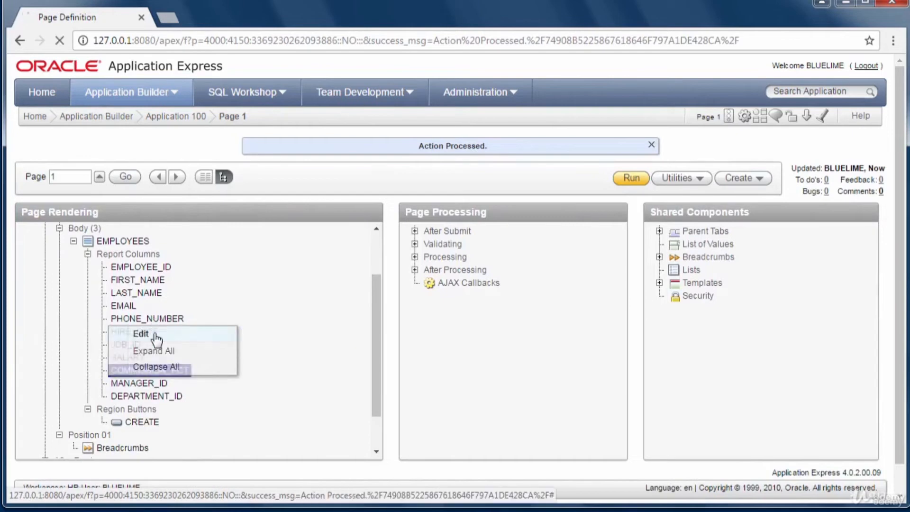
{"action": "left_click", "coordinate": [147, 334]}
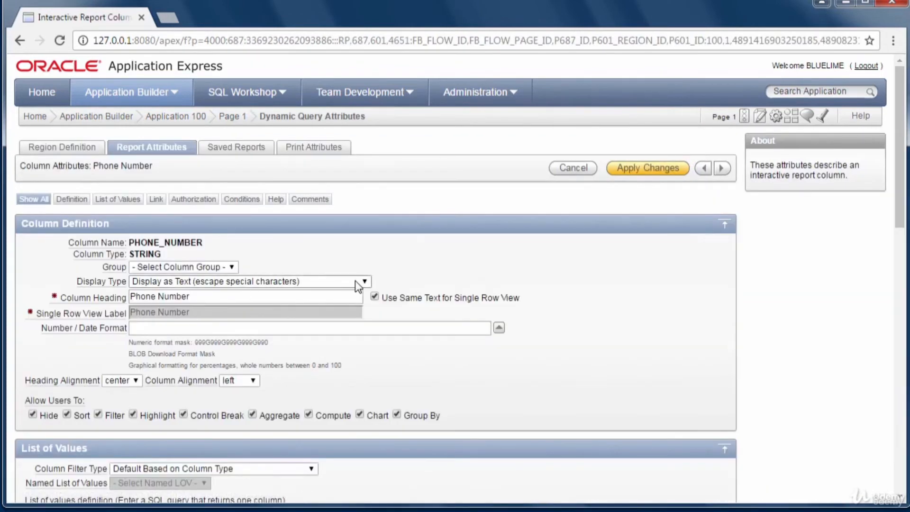
{"action": "left_click", "coordinate": [365, 282]}
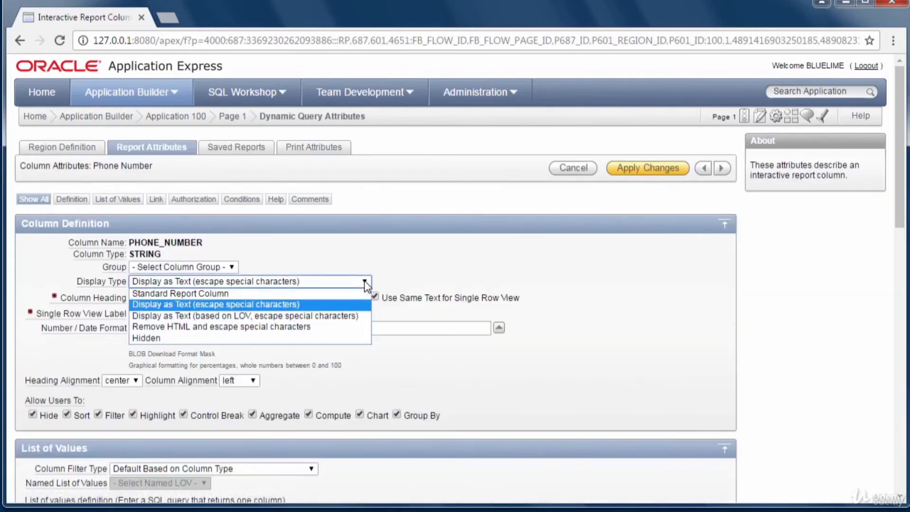
{"action": "left_click", "coordinate": [188, 337]}
{"action": "left_click", "coordinate": [640, 170]}
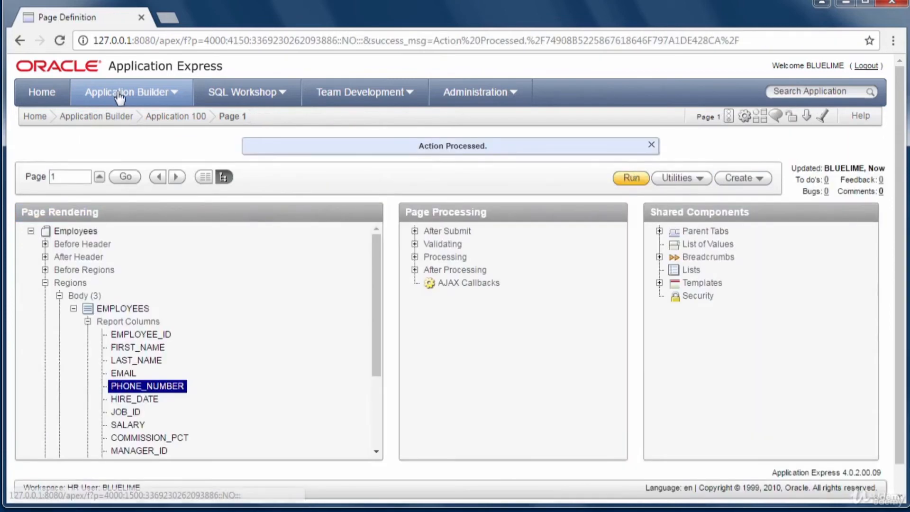
- Return Home and run Employees Details to check the report's hidden columns
{"action": "left_click", "coordinate": [43, 94]}
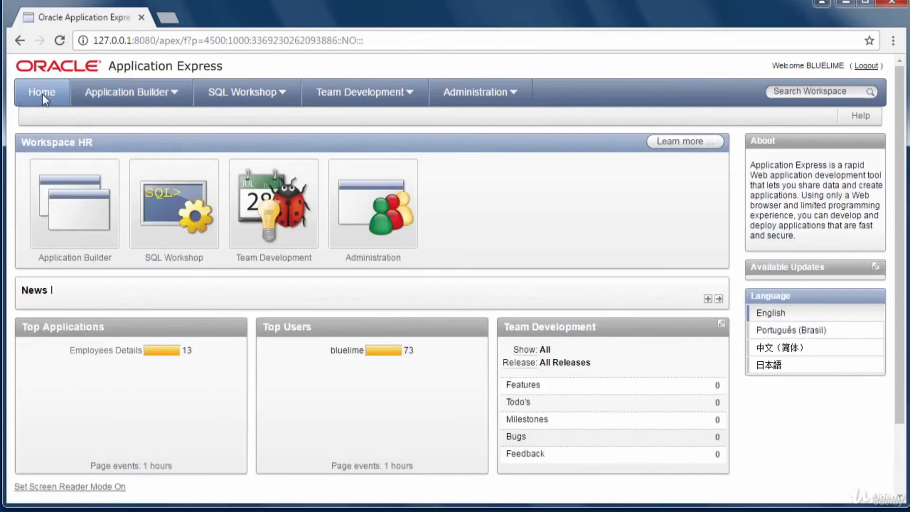
{"action": "left_click", "coordinate": [101, 351]}
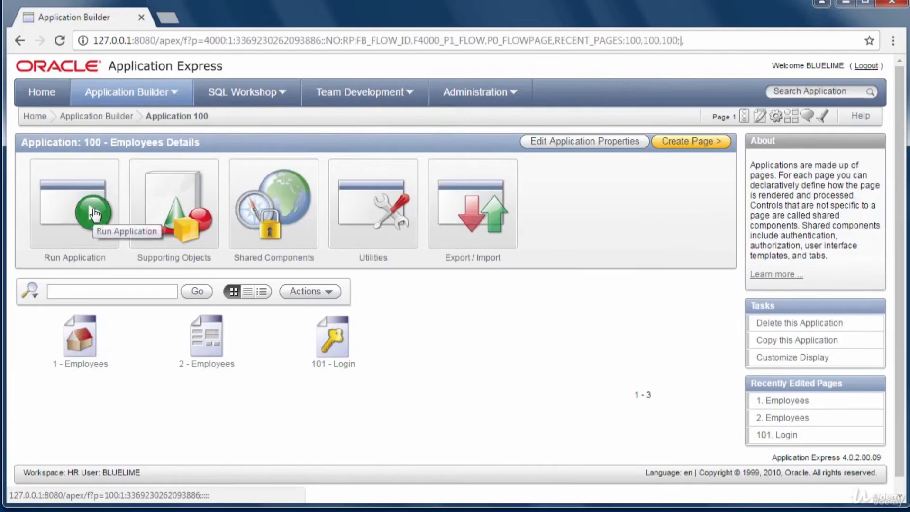
{"action": "left_click", "coordinate": [95, 223]}
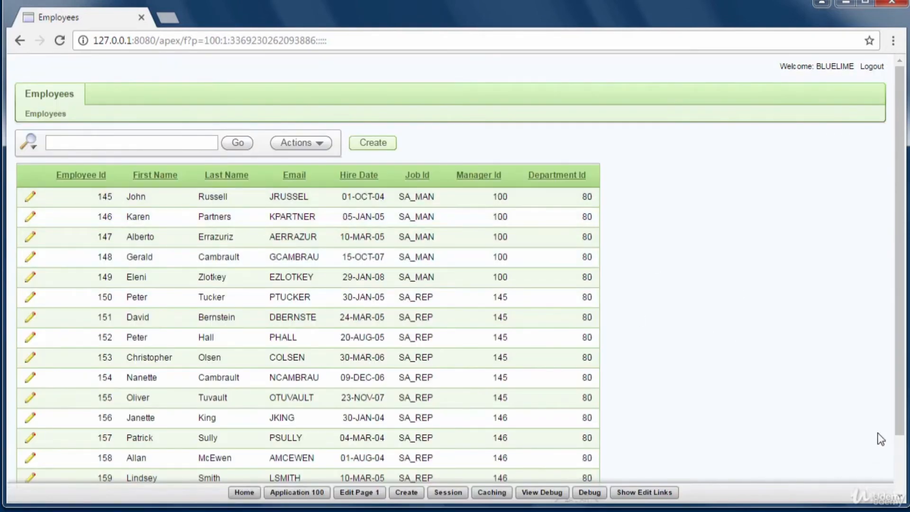
{"action": "left_click_drag", "start_coordinate": [901, 422], "coordinate": [903, 465]}
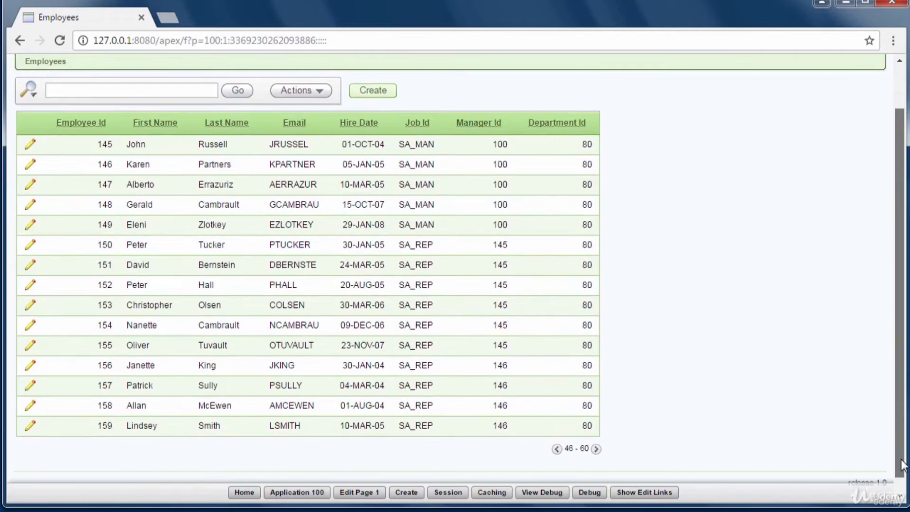
{"action": "mouse_move", "coordinate": [901, 465]}
{"action": "left_mouse_down"}
{"action": "mouse_move", "coordinate": [905, 443]}
{"action": "mouse_move", "coordinate": [907, 469]}
{"action": "left_mouse_up"}
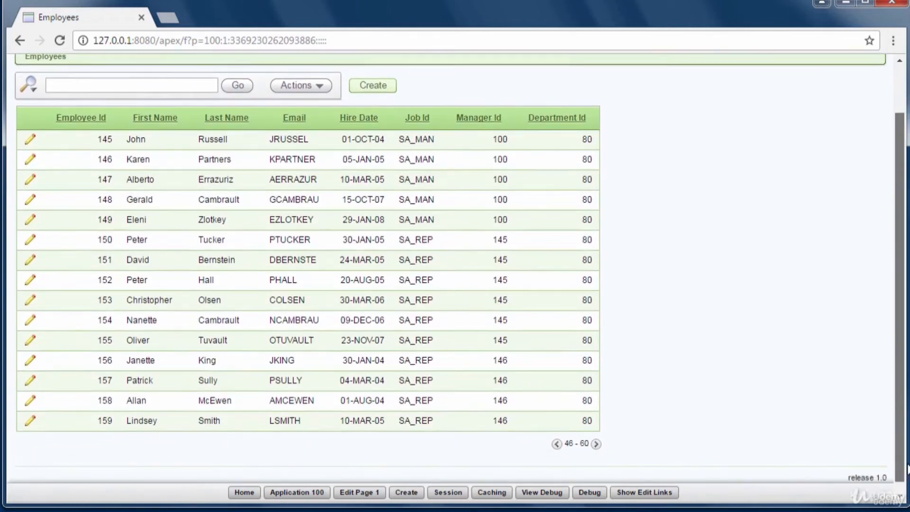
{"action": "mouse_move", "coordinate": [902, 435]}
{"action": "left_mouse_down"}
{"action": "mouse_move", "coordinate": [902, 402]}
{"action": "mouse_move", "coordinate": [905, 448]}
{"action": "mouse_move", "coordinate": [902, 420]}
{"action": "left_mouse_up"}
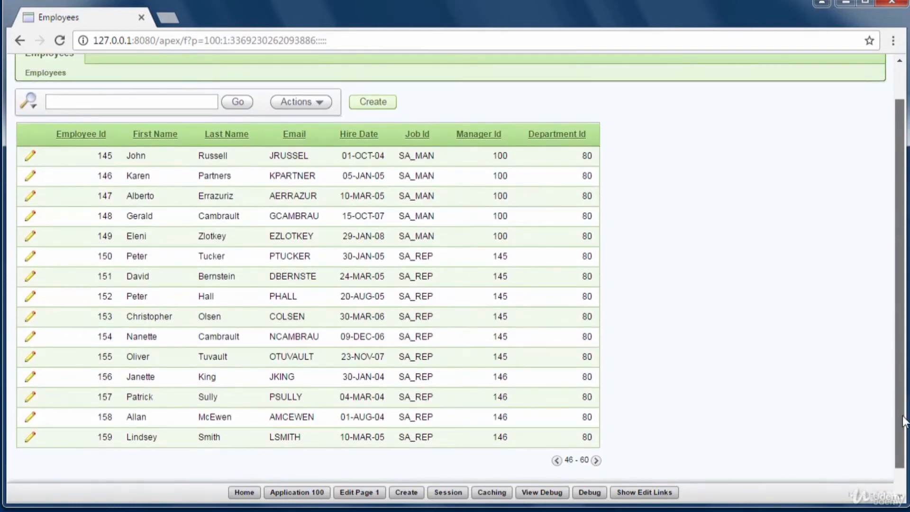
{"action": "left_click_drag", "start_coordinate": [904, 421], "coordinate": [904, 439]}
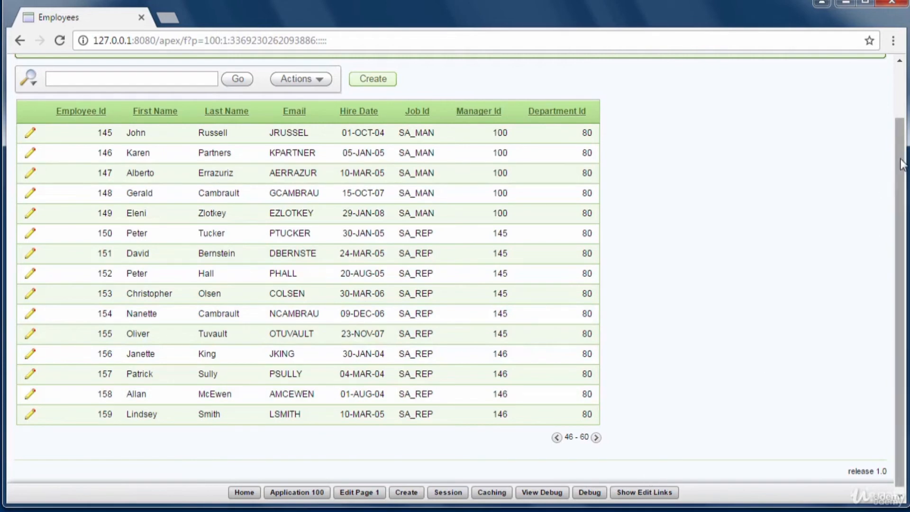
{"action": "left_click_drag", "start_coordinate": [901, 141], "coordinate": [902, 137]}
{"action": "scroll", "coordinate": [902, 133], "scroll_direction": "up", "scroll_amount": 1}
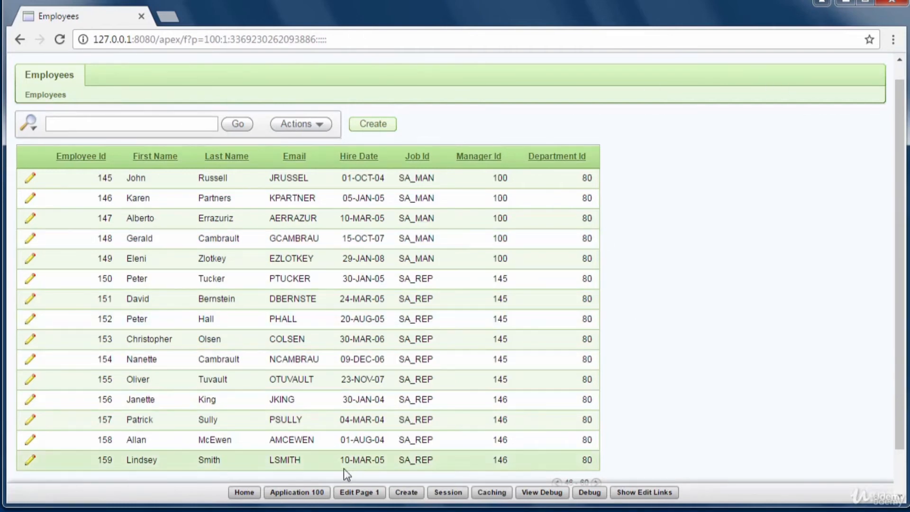
- Go to Administration > Manage Users and Groups and start a new user
{"action": "left_click", "coordinate": [245, 492]}
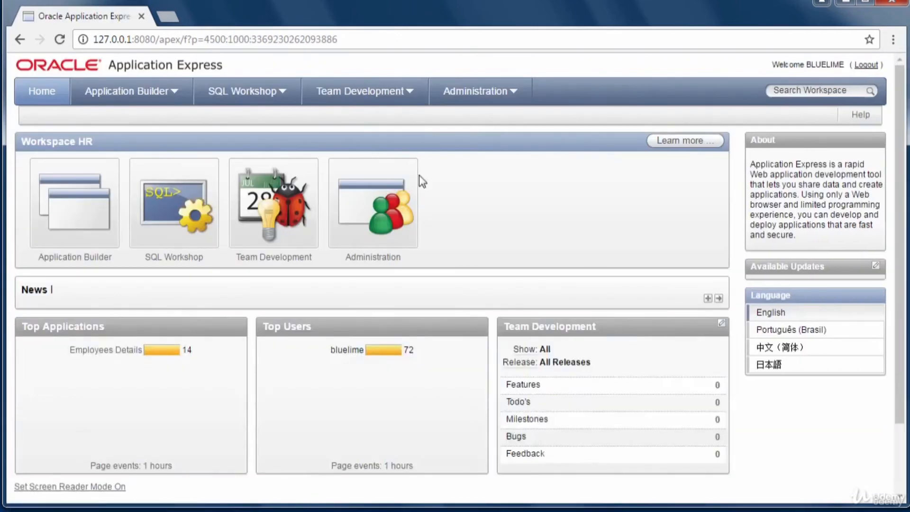
{"action": "left_click", "coordinate": [512, 98]}
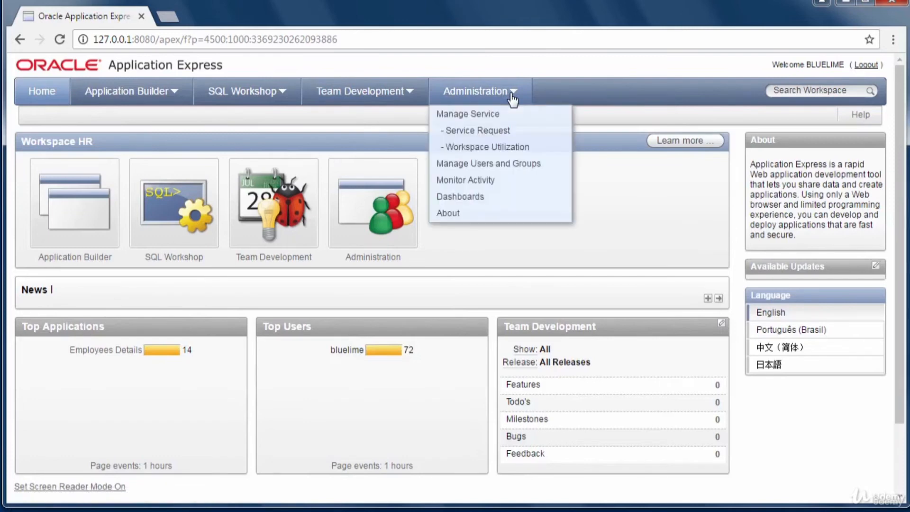
{"action": "left_click", "coordinate": [488, 165]}
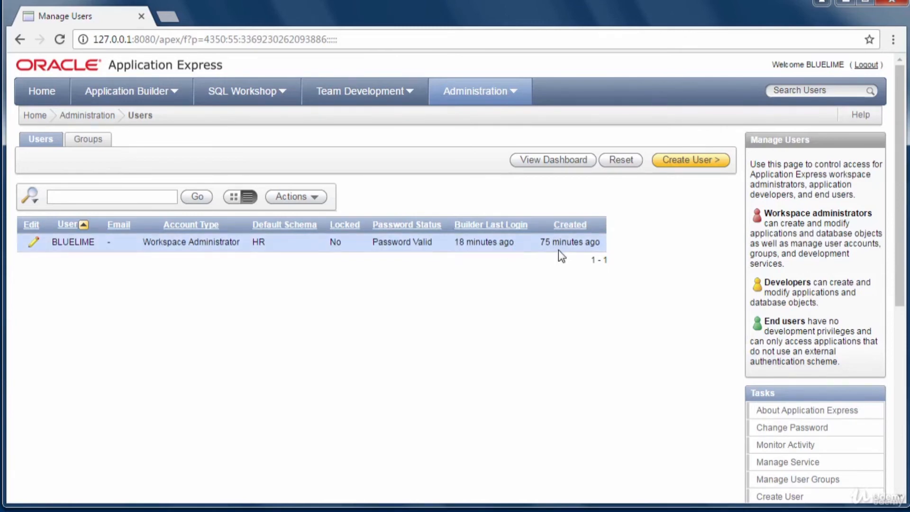
{"action": "left_click", "coordinate": [701, 161]}
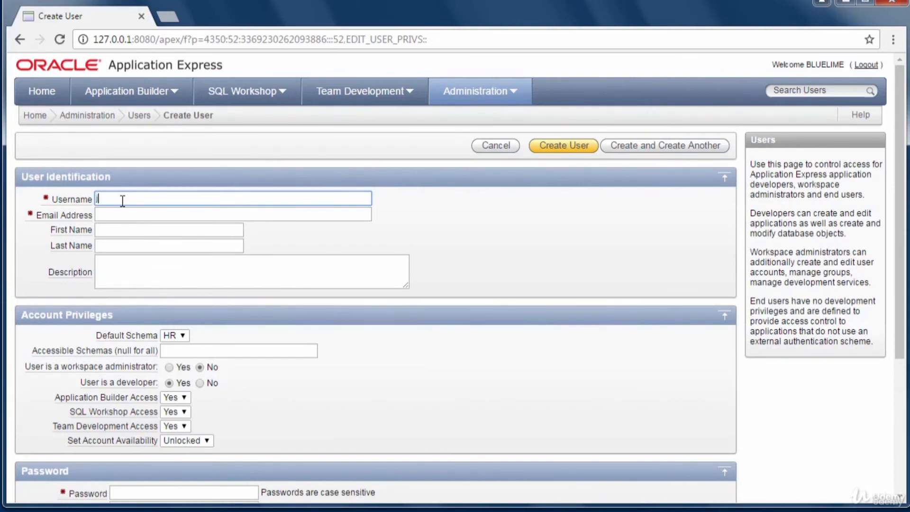
- Enter the new user's username, email address, first name and last name
{"action": "type", "text": "jbloggs"}
{"action": "left_click", "coordinate": [109, 216]}
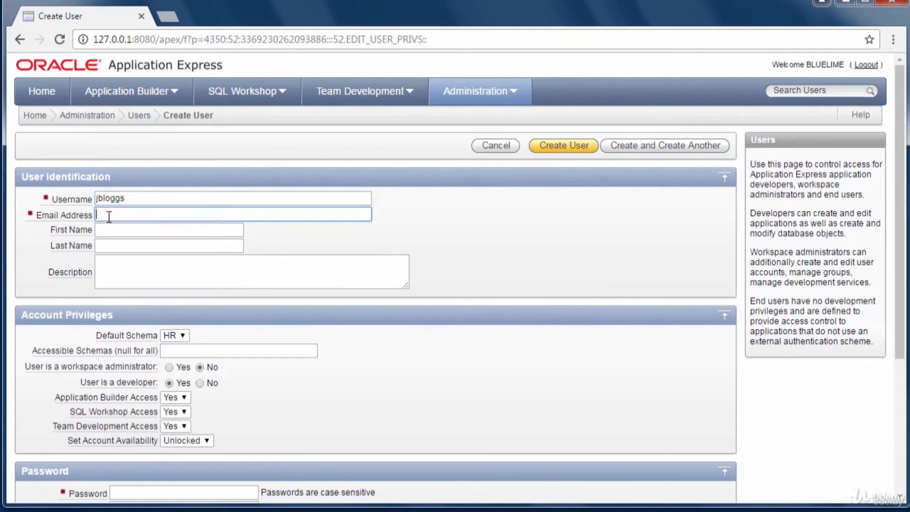
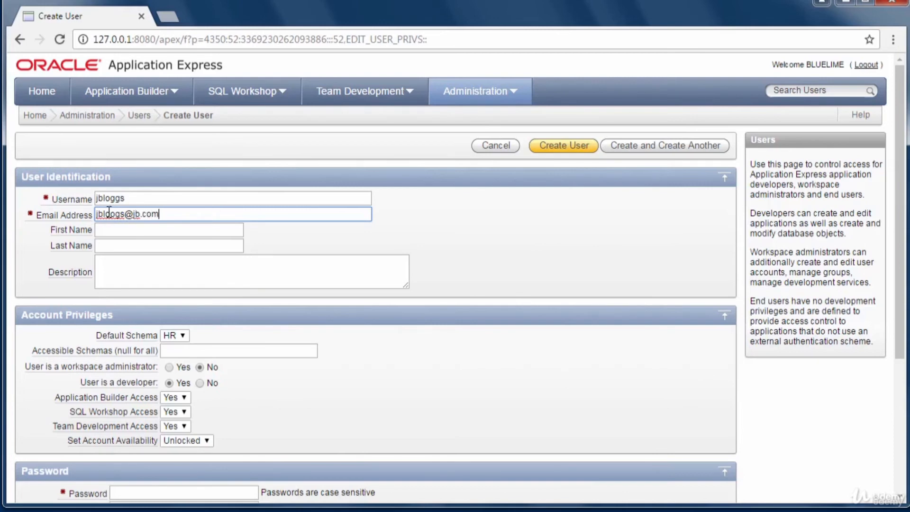
{"action": "left_click", "coordinate": [114, 210]}
{"action": "key", "text": "BackSpace"}
{"action": "left_click", "coordinate": [178, 232]}
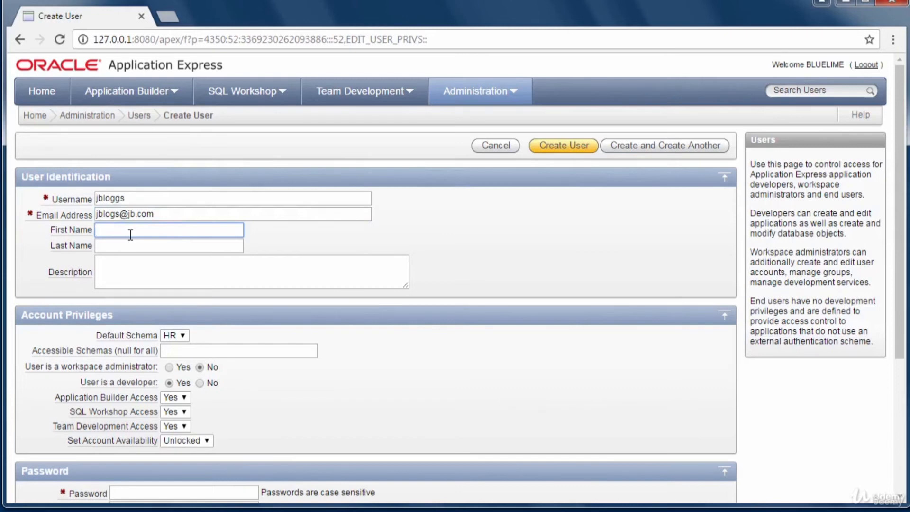
{"action": "type", "text": "Joe"}
{"action": "left_click", "coordinate": [135, 244]}
{"action": "type", "text": "B"}
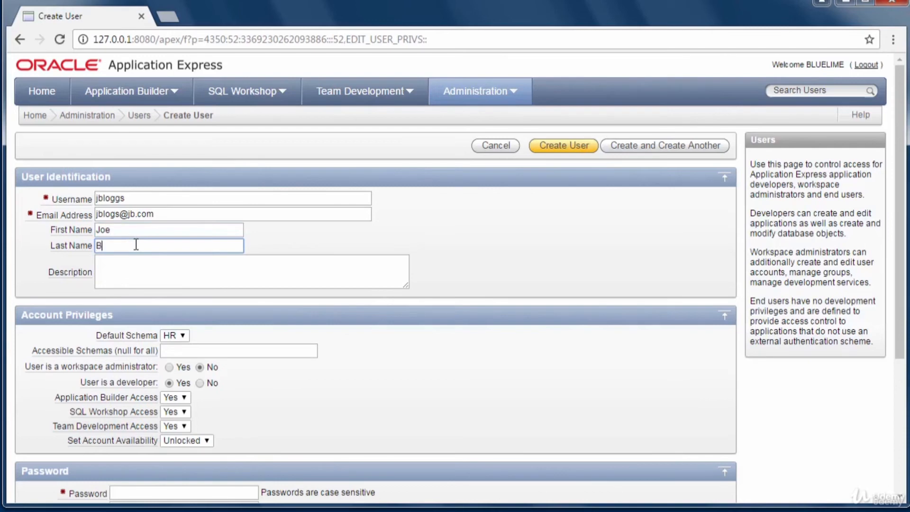
{"action": "type", "text": "loggs"}
- Enter the description 'Recruitment analyst', correcting the spelling with the spellcheck suggestion
{"action": "left_click", "coordinate": [141, 272]}
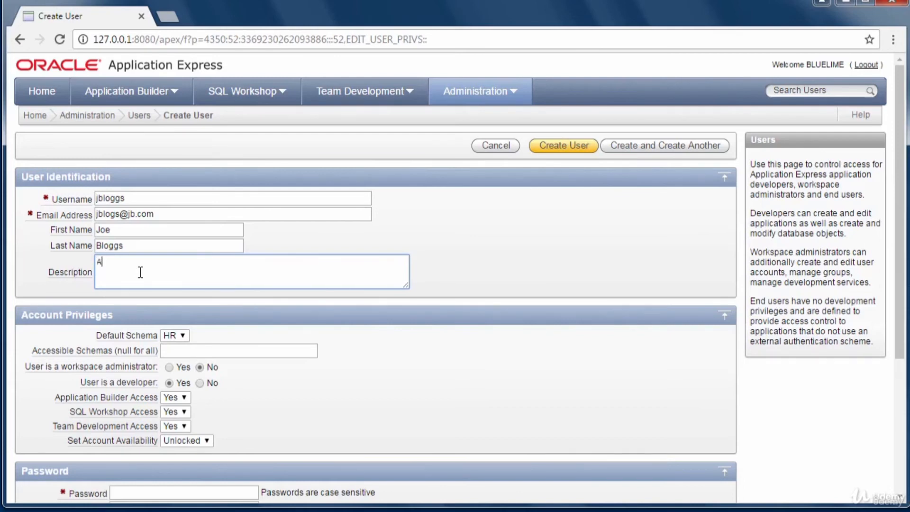
{"action": "key", "text": "BackSpace"}
{"action": "type", "text": "rE"}
{"action": "key", "text": "BackSpace"}
{"action": "key", "text": "BackSpace"}
{"action": "type", "text": "Recrument  analst"}
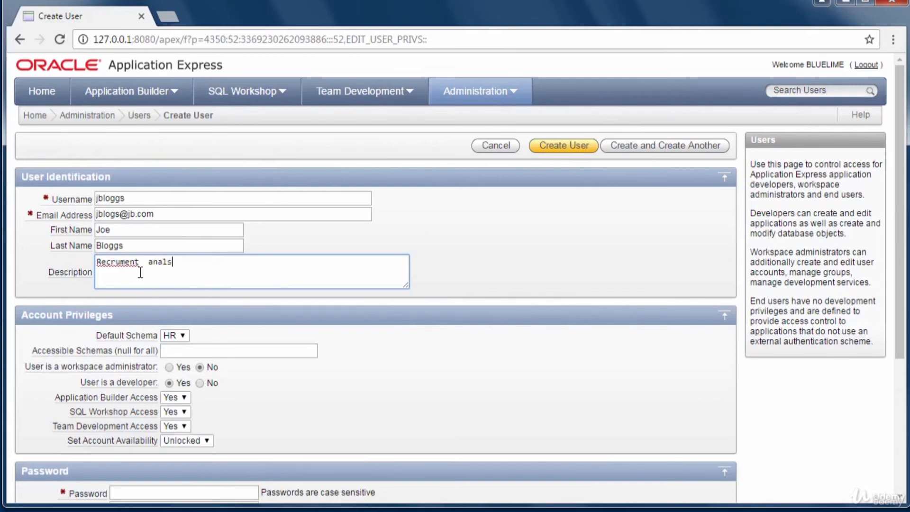
{"action": "key", "text": "BackSpace"}
{"action": "key", "text": "BackSpace"}
{"action": "type", "text": "yst"}
{"action": "right_click", "coordinate": [120, 262]}
{"action": "left_click", "coordinate": [170, 270]}
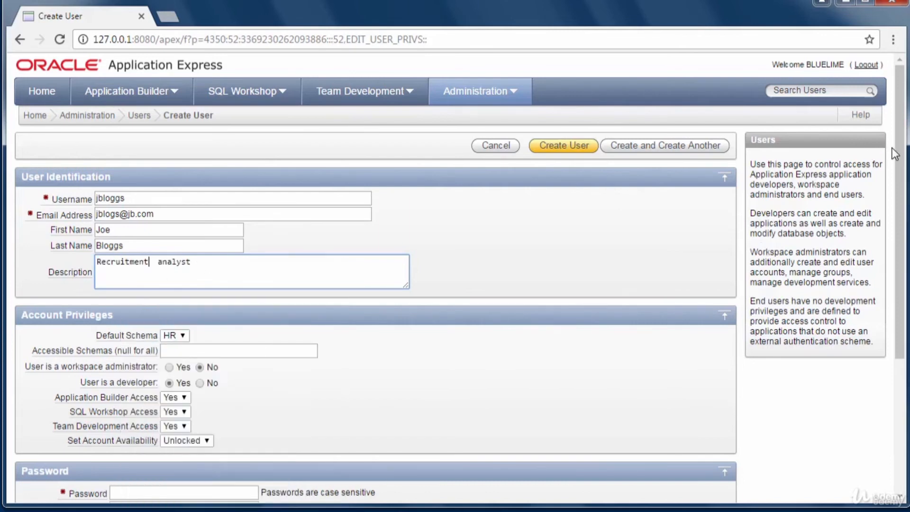
{"action": "left_click_drag", "start_coordinate": [900, 155], "coordinate": [900, 233]}
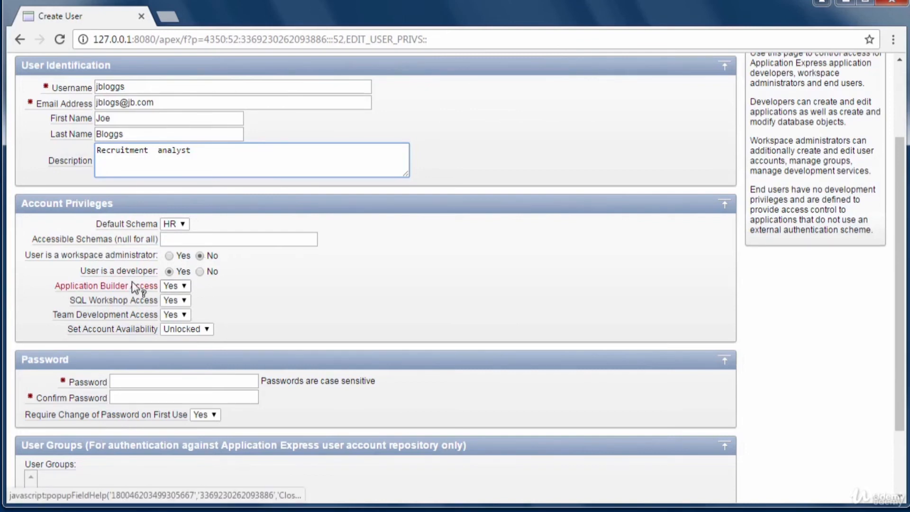
- Make the user a non-developer, set Team Development Access to No, and keep the account Unlocked
{"action": "left_click", "coordinate": [200, 271]}
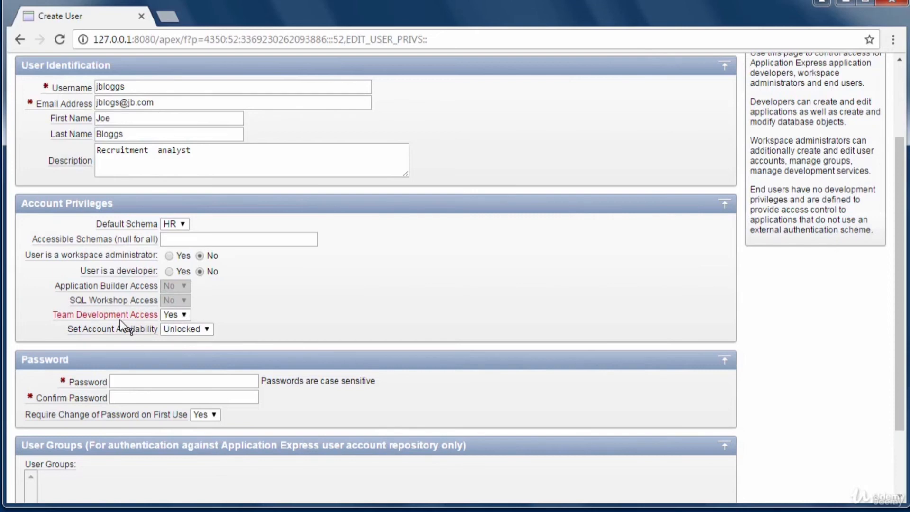
{"action": "left_click", "coordinate": [184, 315]}
{"action": "left_click", "coordinate": [179, 338]}
{"action": "left_click", "coordinate": [207, 330]}
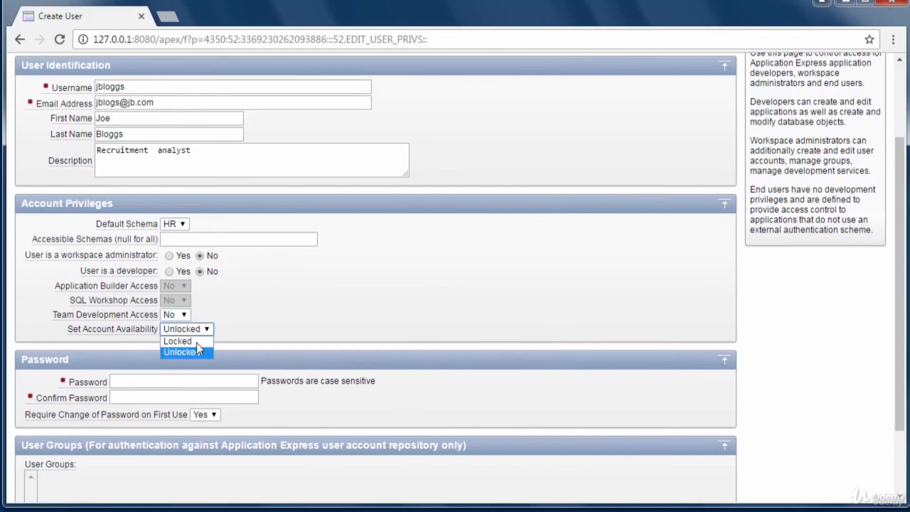
{"action": "left_click", "coordinate": [196, 351]}
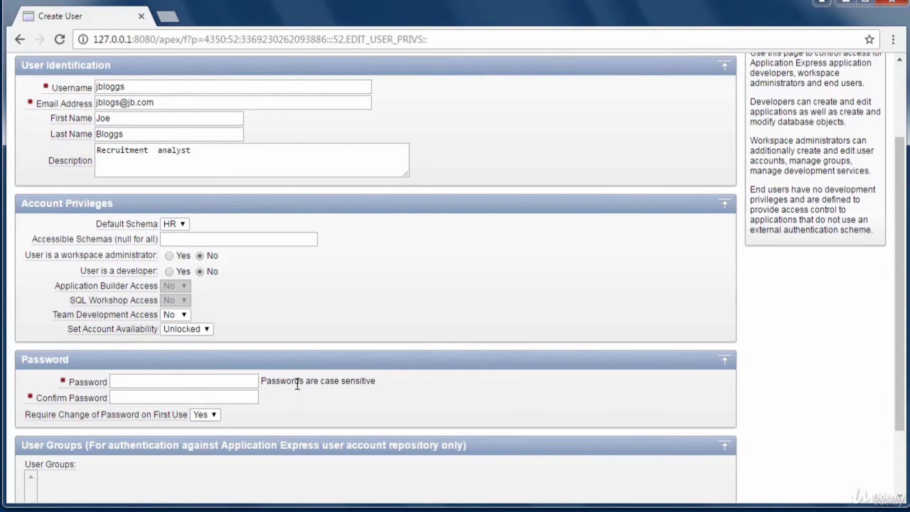
- Enter the account password, then retype it correctly in Confirm Password
{"action": "left_click", "coordinate": [139, 381]}
{"action": "type", "text": "••••••••"}
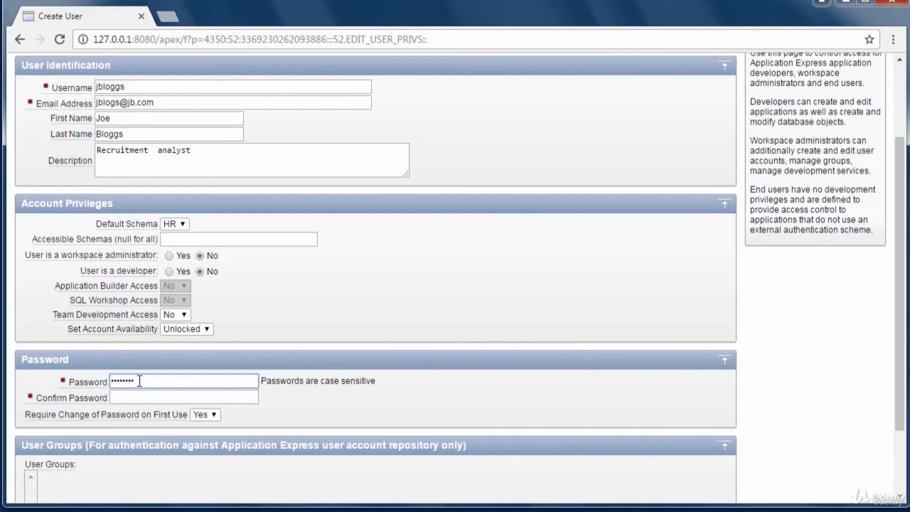
{"action": "left_click", "coordinate": [138, 402]}
{"action": "type", "text": "•••••••"}
{"action": "key", "text": "BackSpace"}
{"action": "key", "text": "BackSpace"}
{"action": "key", "text": "BackSpace"}
{"action": "key", "text": "BackSpace"}
{"action": "key", "text": "BackSpace"}
{"action": "key", "text": "BackSpace"}
{"action": "key", "text": "BackSpace"}
{"action": "type", "text": "••••••••"}
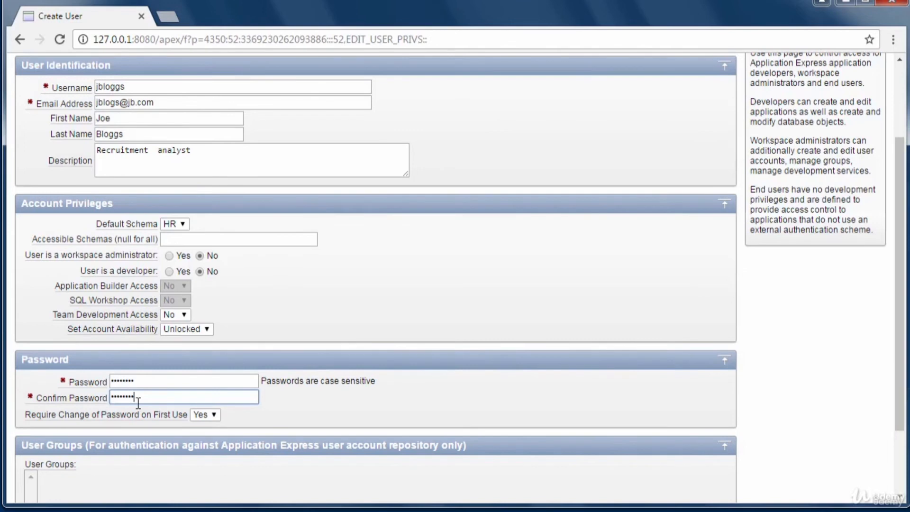
{"action": "left_click_drag", "start_coordinate": [902, 371], "coordinate": [902, 436]}
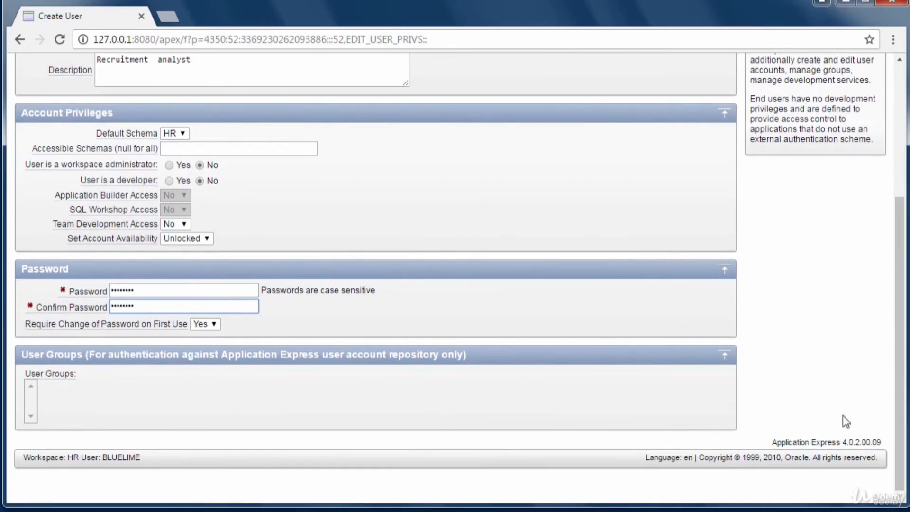
{"action": "left_click_drag", "start_coordinate": [902, 227], "coordinate": [903, 97]}
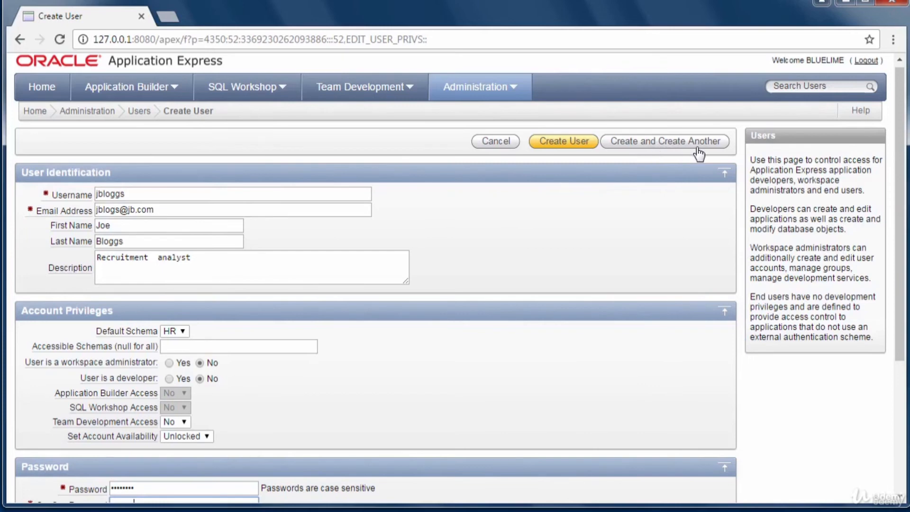
- Create the user with 'Create and Create Another', then go back to the Manage Users list
{"action": "left_click", "coordinate": [629, 144]}
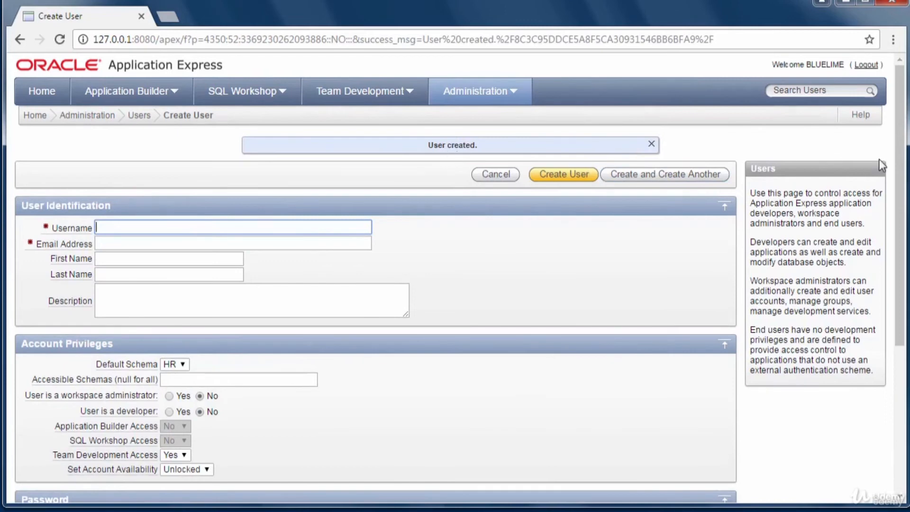
{"action": "mouse_move", "coordinate": [893, 161]}
{"action": "left_mouse_down"}
{"action": "mouse_move", "coordinate": [900, 306]}
{"action": "mouse_move", "coordinate": [900, 147]}
{"action": "left_mouse_up"}
{"action": "left_click", "coordinate": [145, 119]}
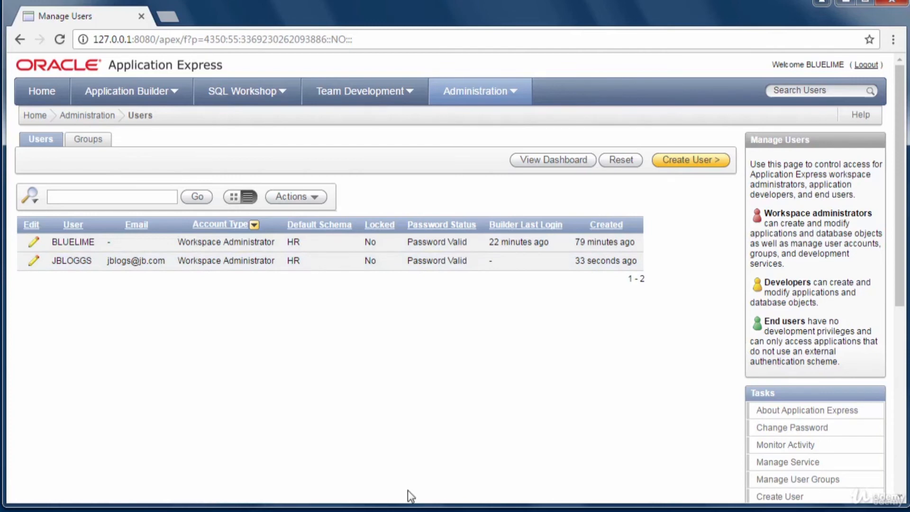
{"action": "left_click", "coordinate": [49, 122]}
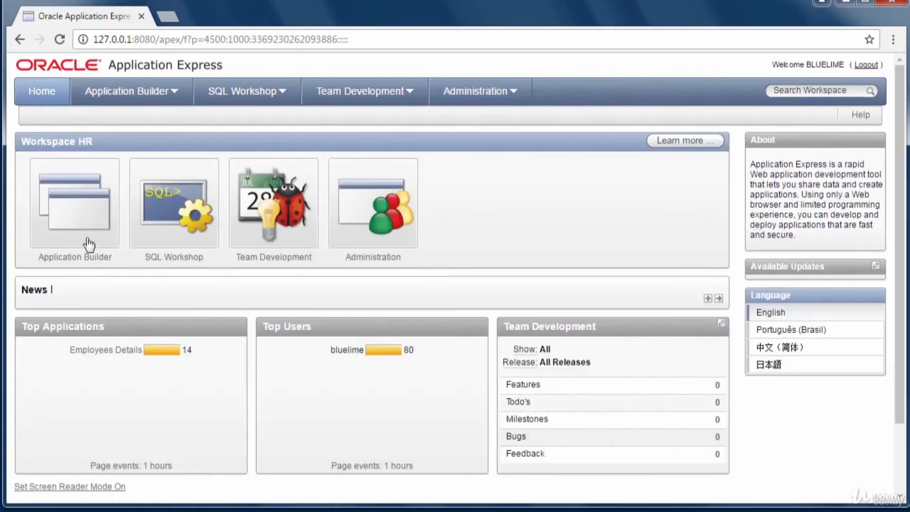
{"action": "left_click", "coordinate": [119, 352]}
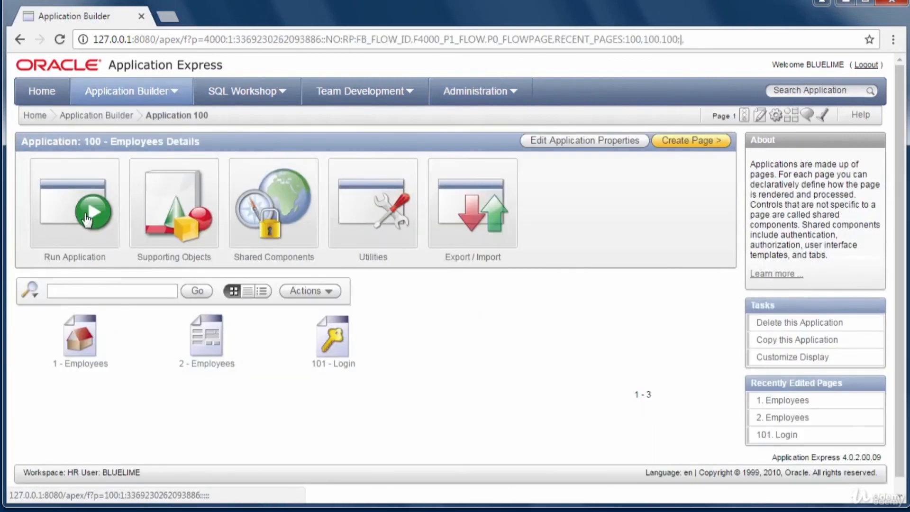
{"action": "left_click", "coordinate": [86, 219]}
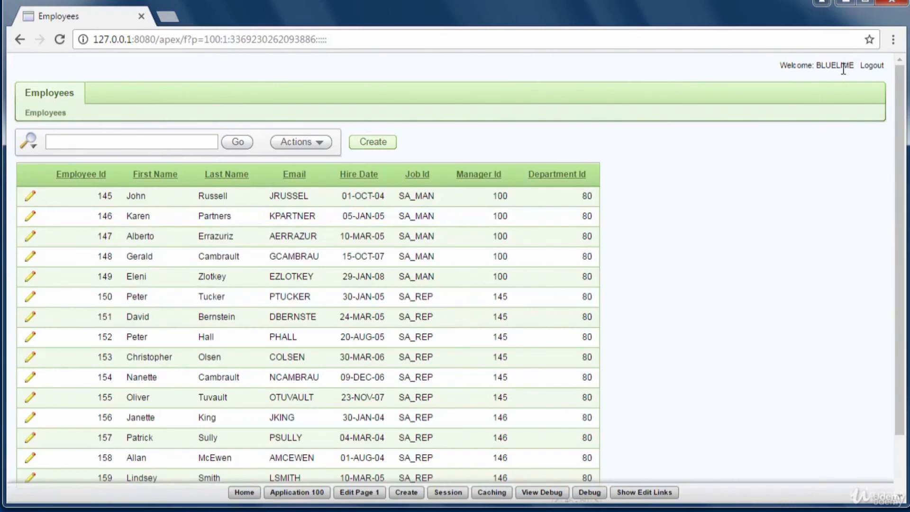
{"action": "left_click_drag", "start_coordinate": [901, 314], "coordinate": [898, 432]}
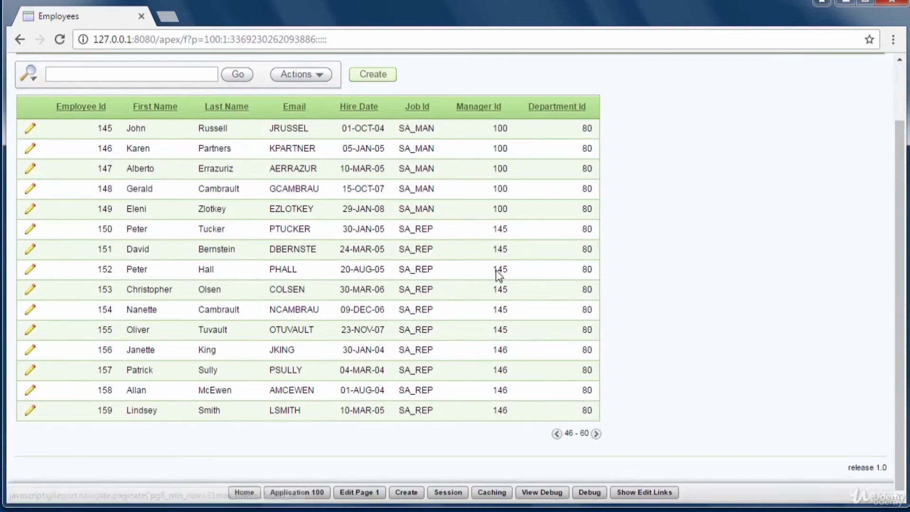
{"action": "left_click_drag", "start_coordinate": [902, 168], "coordinate": [901, 110]}
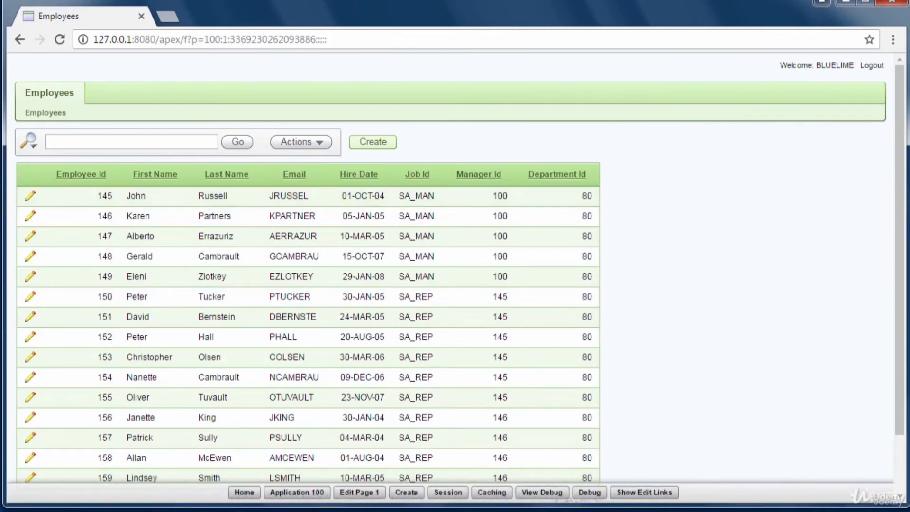
{"action": "left_click", "coordinate": [244, 491]}
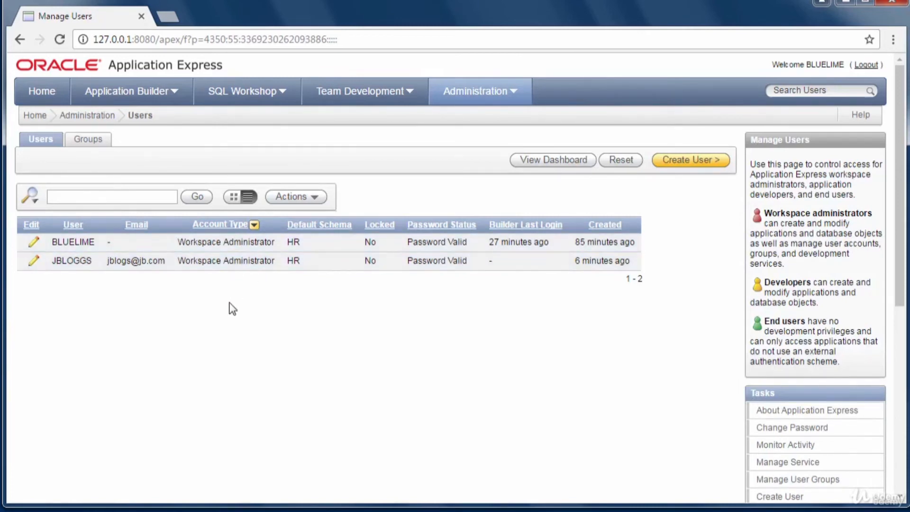
- Open the new user's Edit User page, view its group membership, and show all sections
{"action": "left_click", "coordinate": [33, 261]}
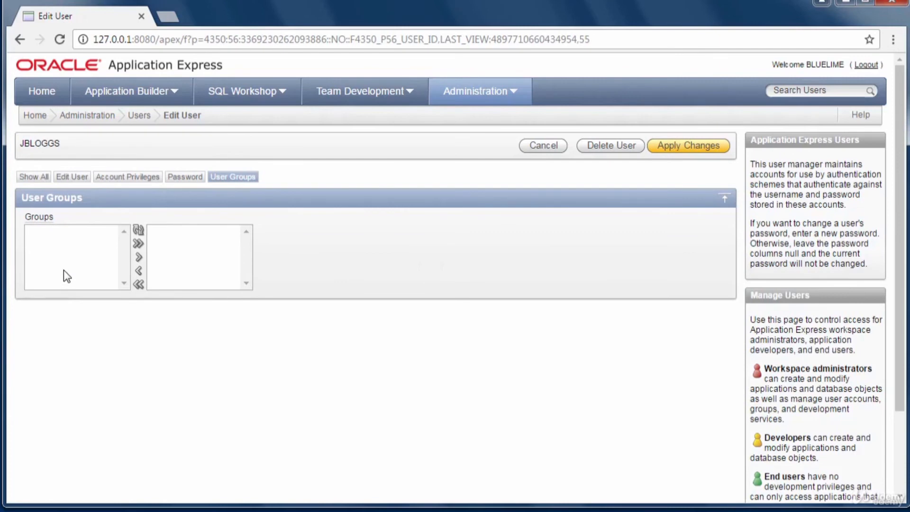
{"action": "left_click", "coordinate": [80, 254]}
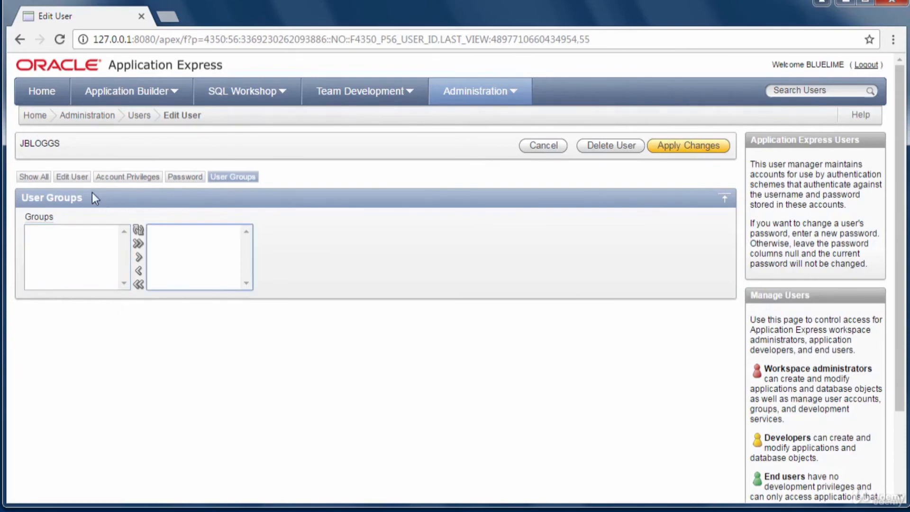
{"action": "left_click", "coordinate": [37, 177]}
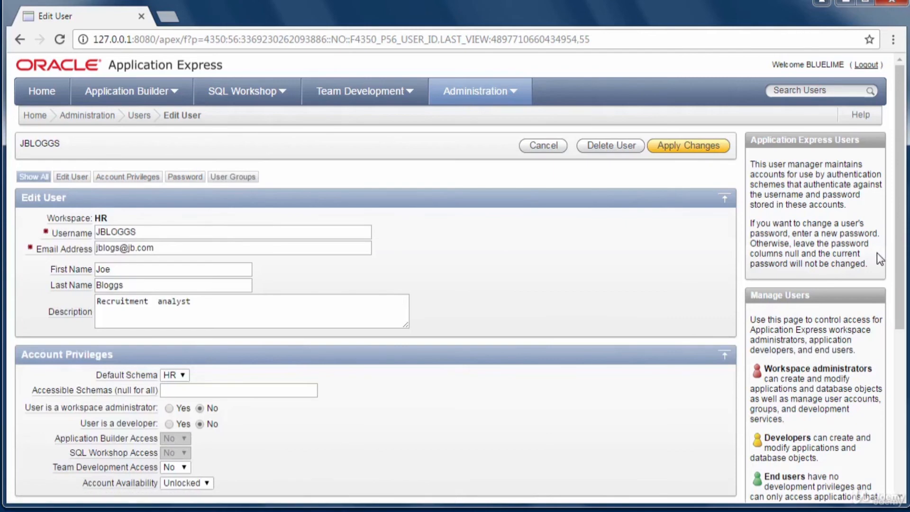
{"action": "mouse_move", "coordinate": [897, 269]}
{"action": "left_mouse_down"}
{"action": "mouse_move", "coordinate": [900, 407]}
{"action": "mouse_move", "coordinate": [902, 267]}
{"action": "left_mouse_up"}
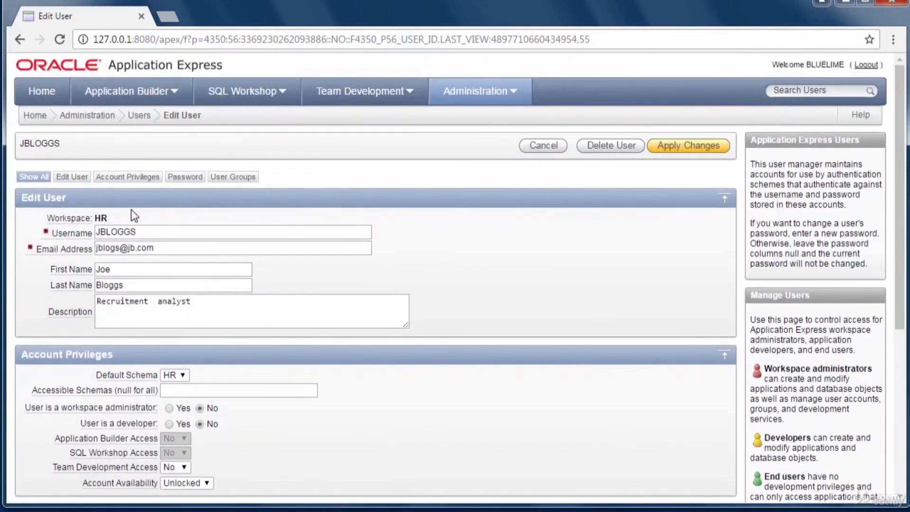
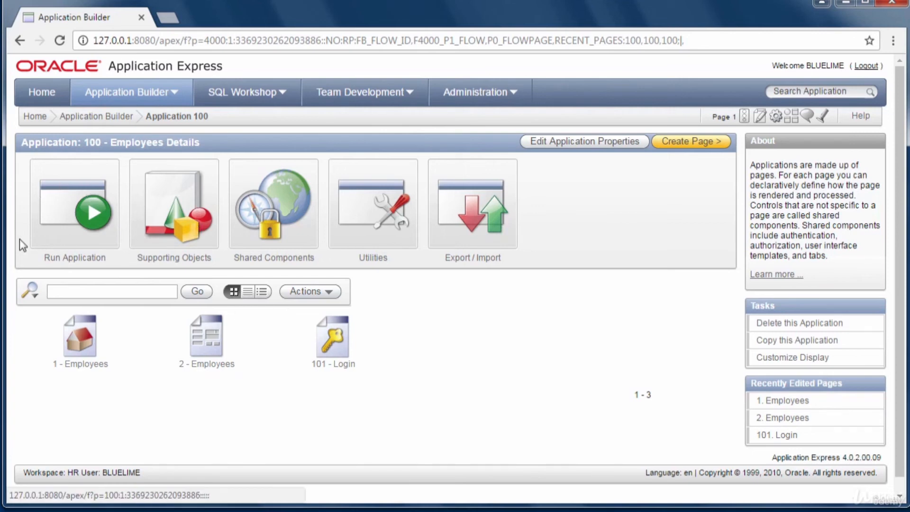
- Copy the Run Application link and paste the application 100 run URL into a new Notepad note
{"action": "right_click", "coordinate": [90, 199]}
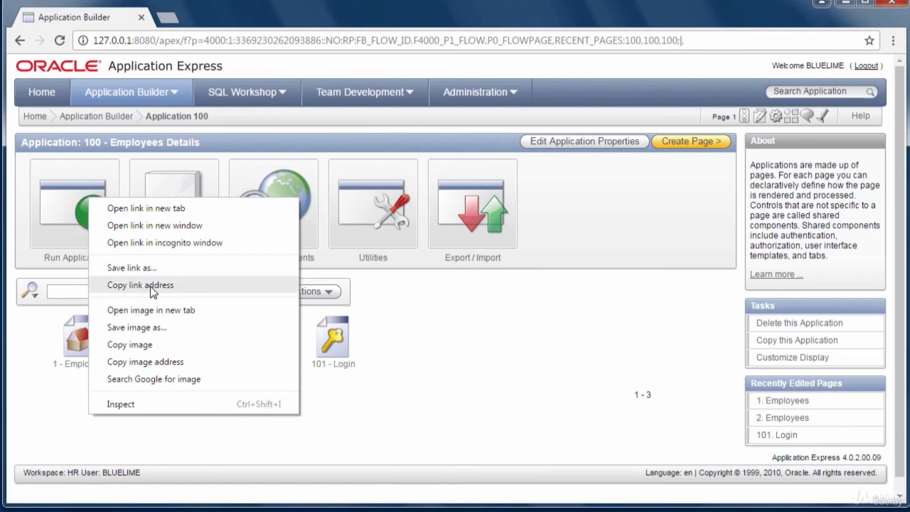
{"action": "left_click", "coordinate": [135, 285]}
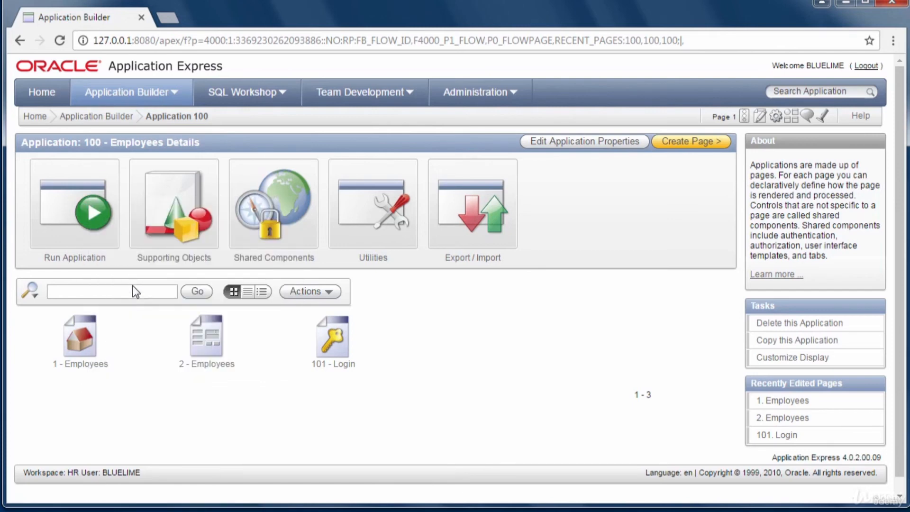
{"action": "key", "text": "super"}
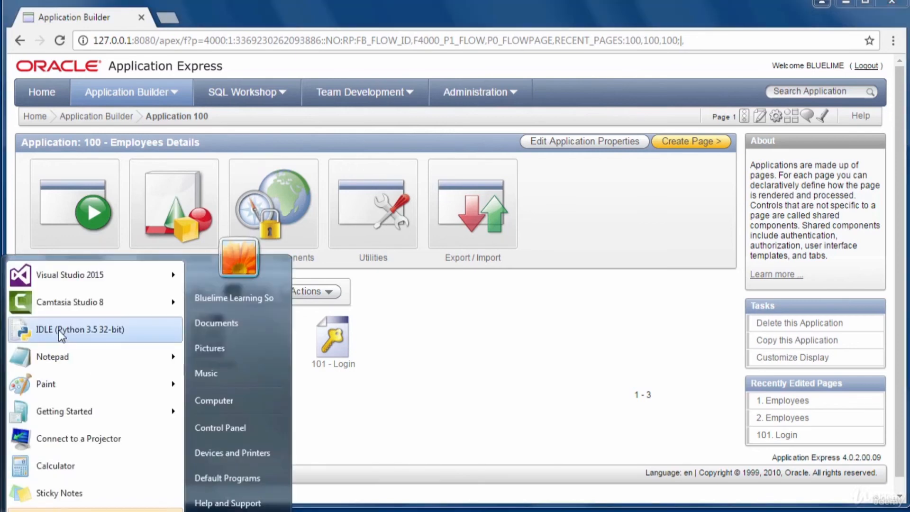
{"action": "left_click", "coordinate": [39, 361]}
{"action": "right_click", "coordinate": [174, 189]}
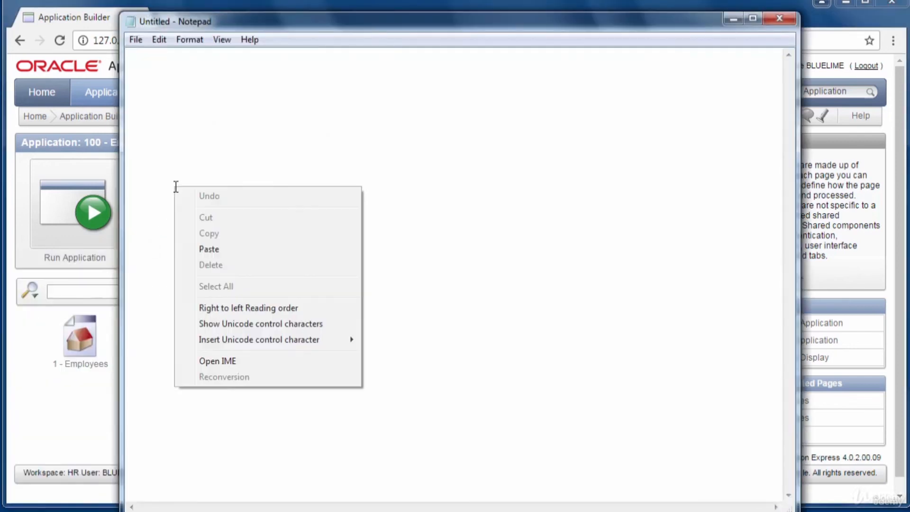
{"action": "left_click", "coordinate": [203, 249]}
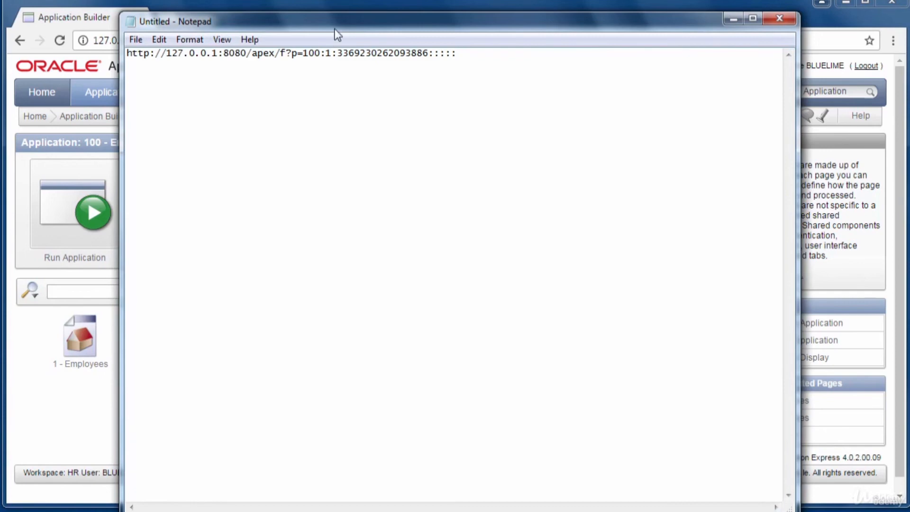
{"action": "left_click_drag", "start_coordinate": [337, 27], "coordinate": [320, 88]}
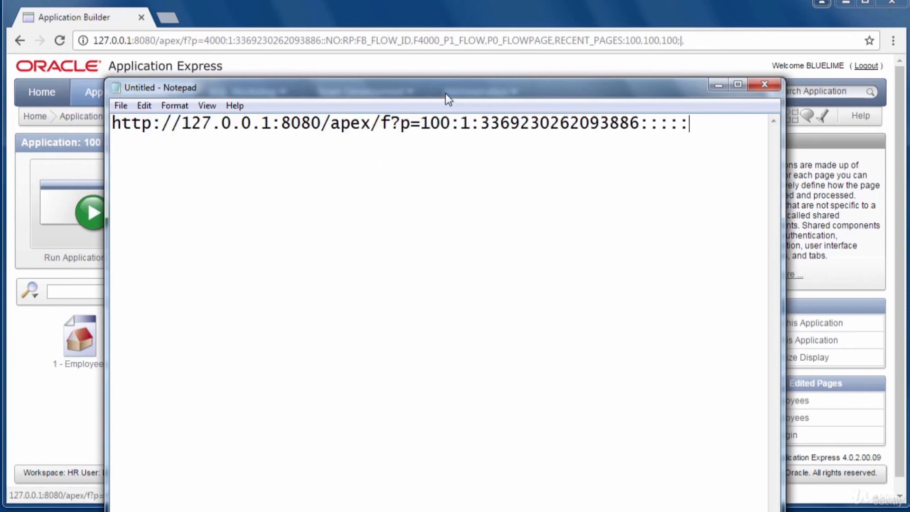
{"action": "left_click_drag", "start_coordinate": [445, 97], "coordinate": [434, 124]}
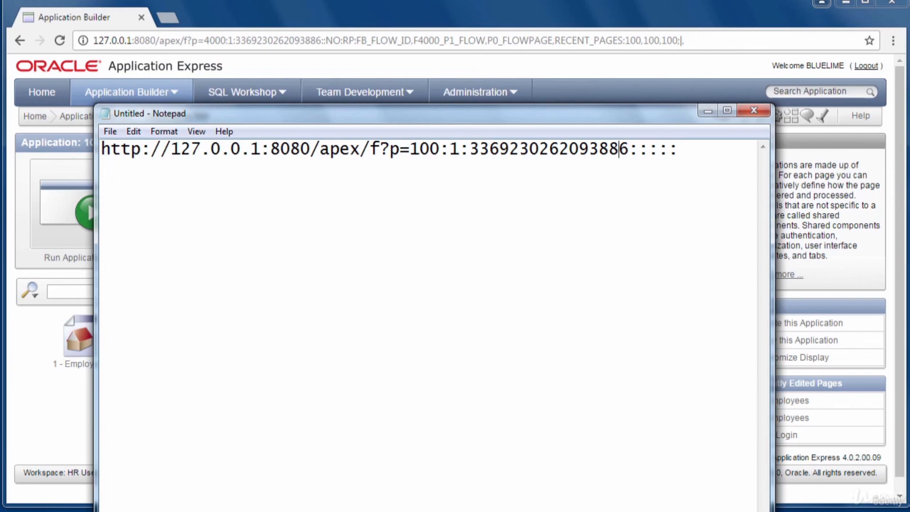
- Log out of the developer workspace, then return to the Notepad note holding the run URL
{"action": "left_click", "coordinate": [707, 112]}
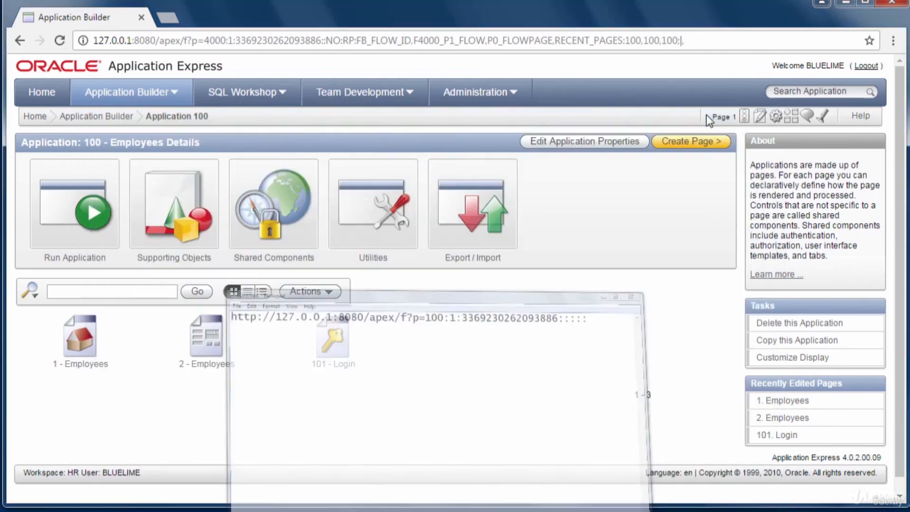
{"action": "left_click", "coordinate": [864, 67]}
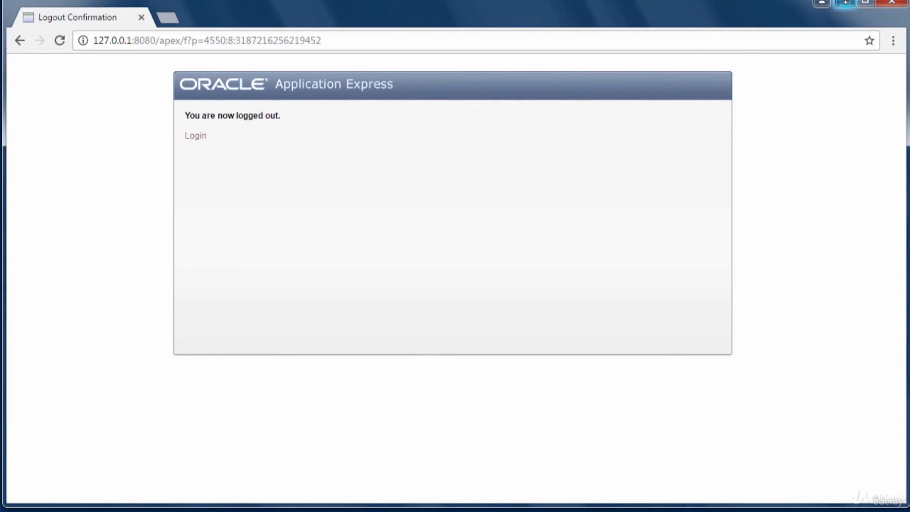
{"action": "left_click", "coordinate": [846, 4]}
{"action": "key", "text": "alt+Tab"}
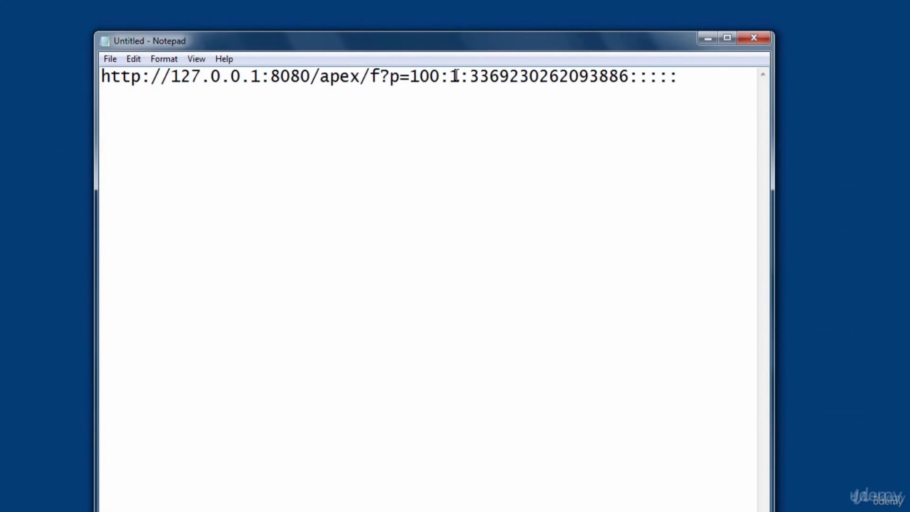
{"action": "left_click_drag", "start_coordinate": [460, 76], "coordinate": [100, 79]}
{"action": "right_click", "coordinate": [169, 72]}
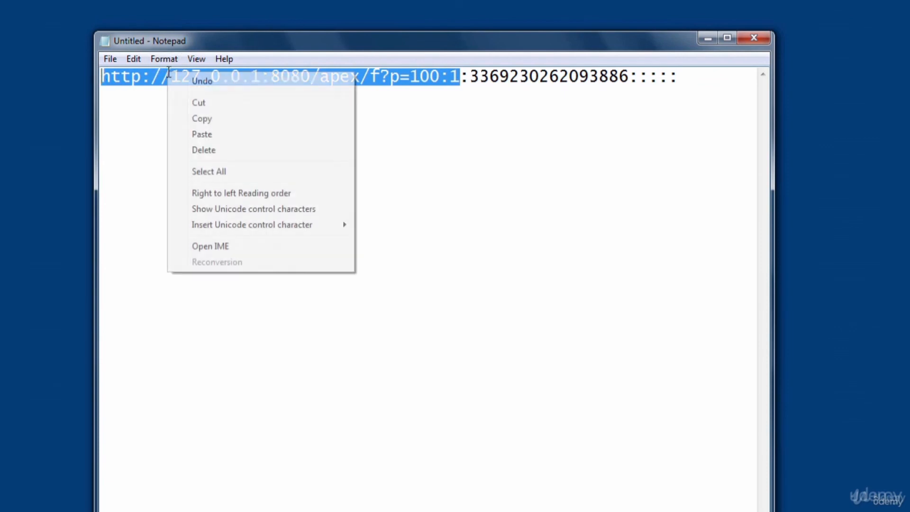
{"action": "left_click", "coordinate": [214, 120]}
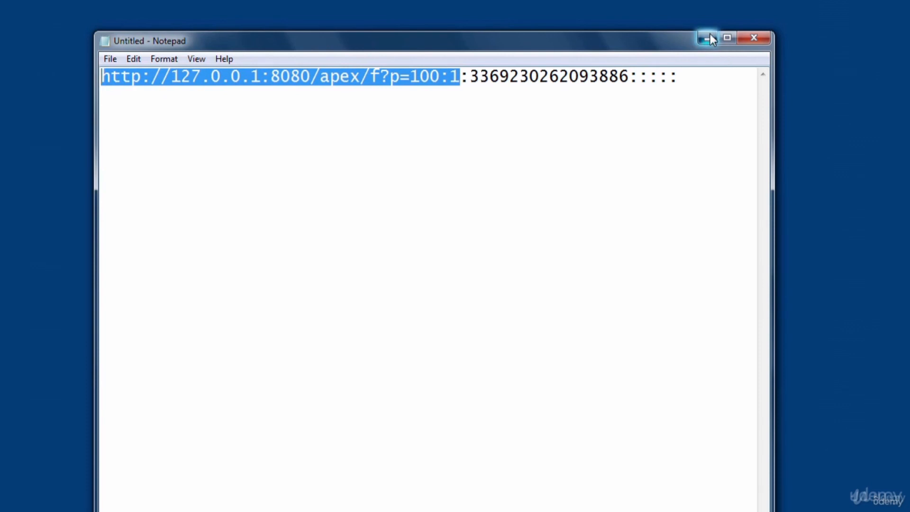
{"action": "left_click", "coordinate": [709, 38]}
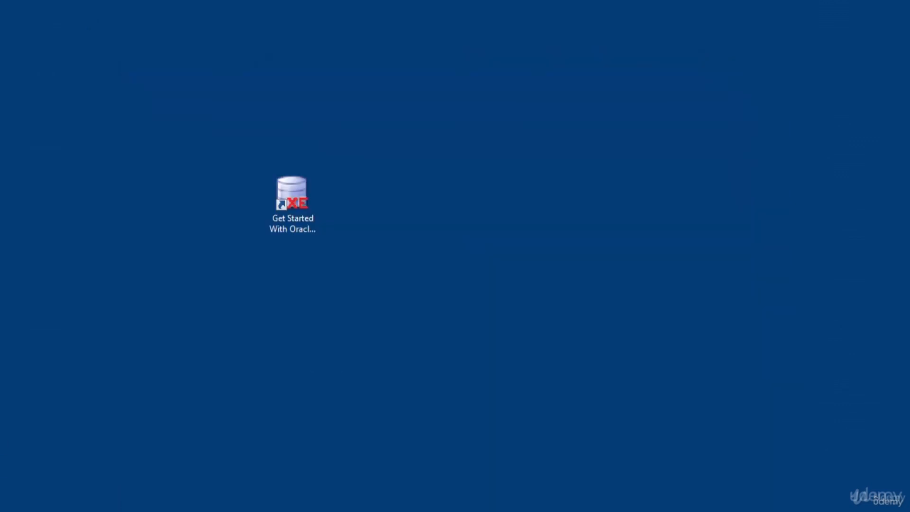
{"action": "left_click", "coordinate": [195, 510]}
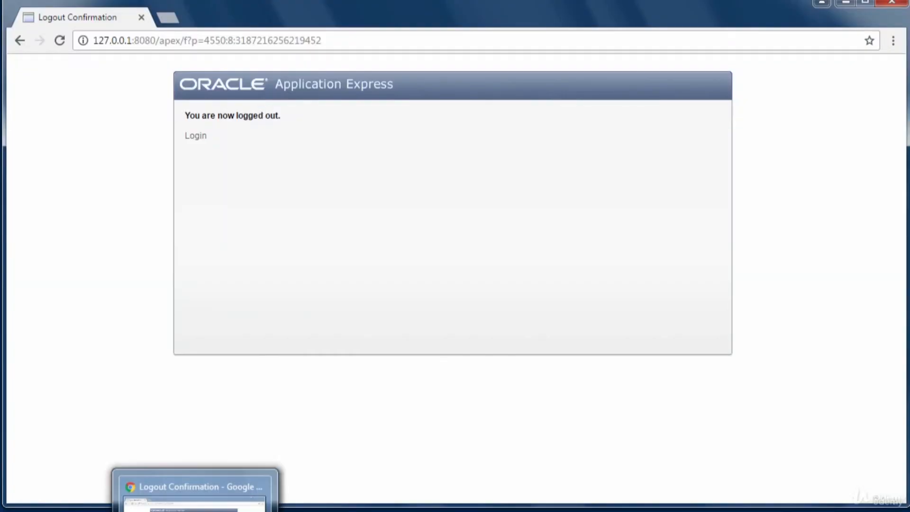
{"action": "left_click", "coordinate": [325, 40]}
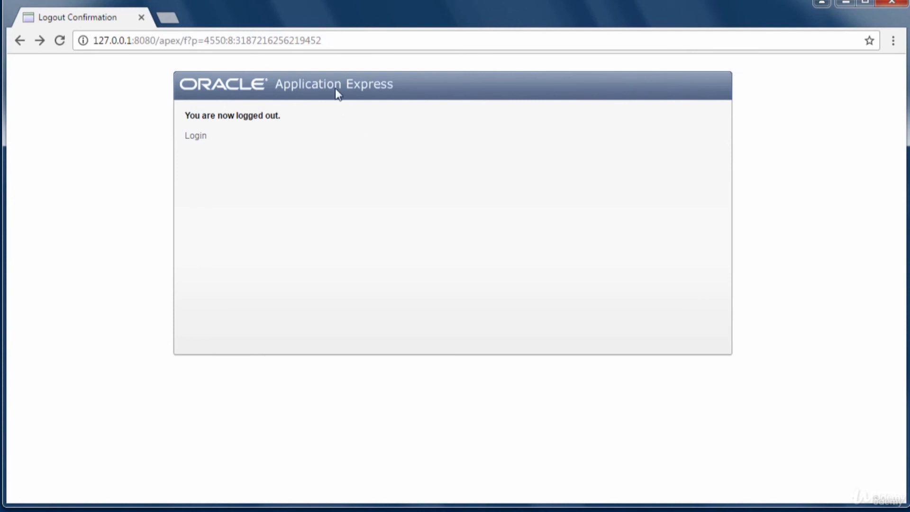
{"action": "left_click", "coordinate": [330, 41]}
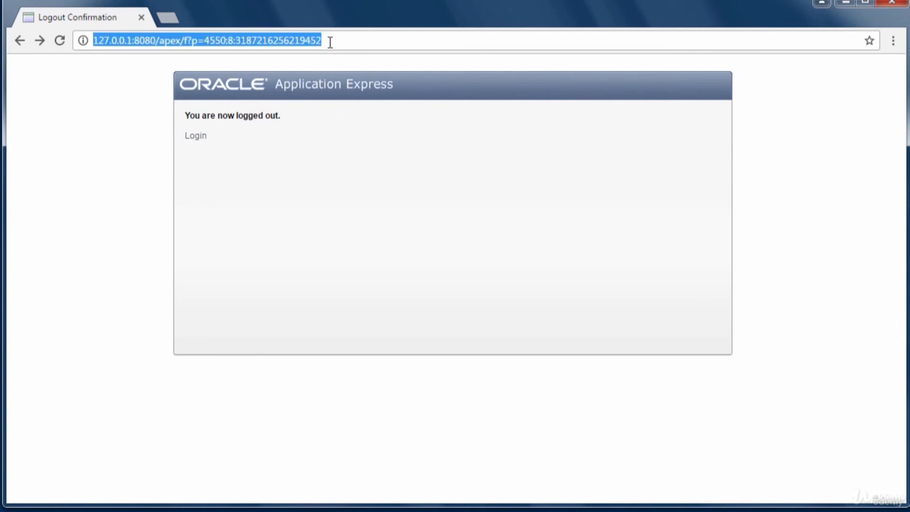
{"action": "key", "text": "BackSpace"}
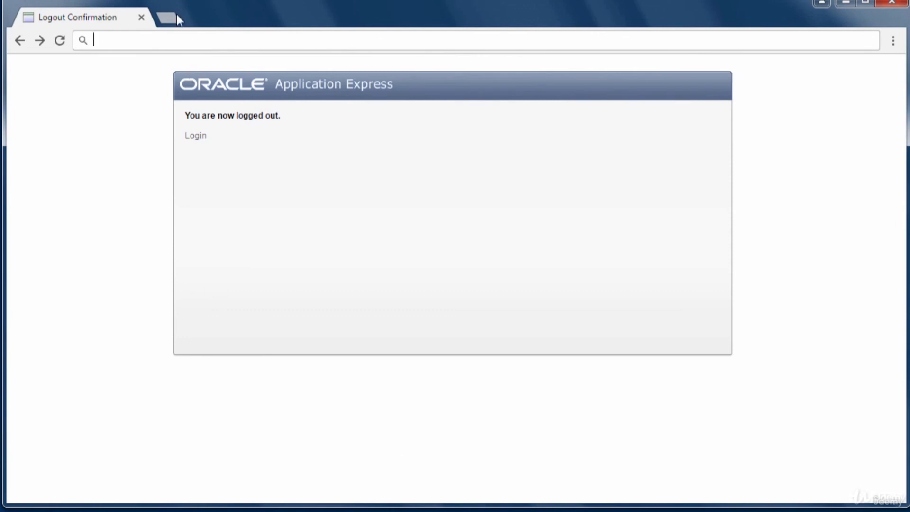
{"action": "right_click", "coordinate": [161, 36]}
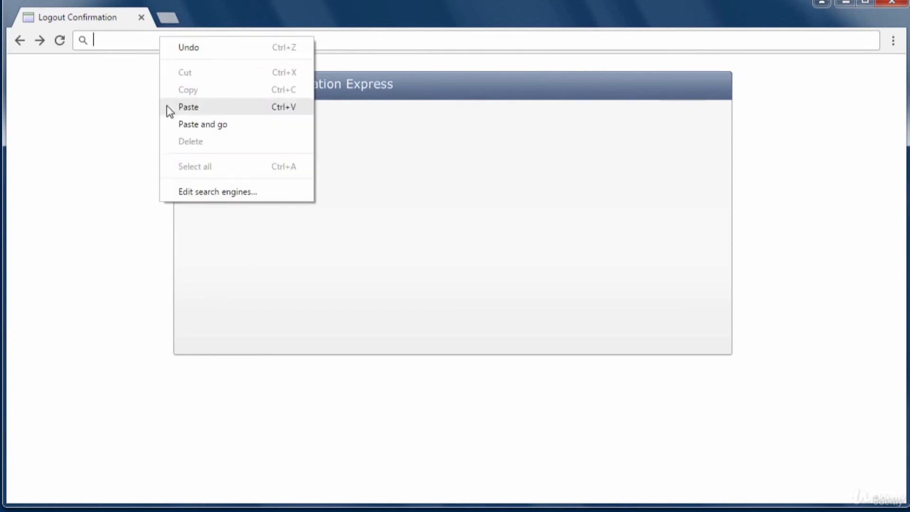
{"action": "left_click", "coordinate": [200, 107]}
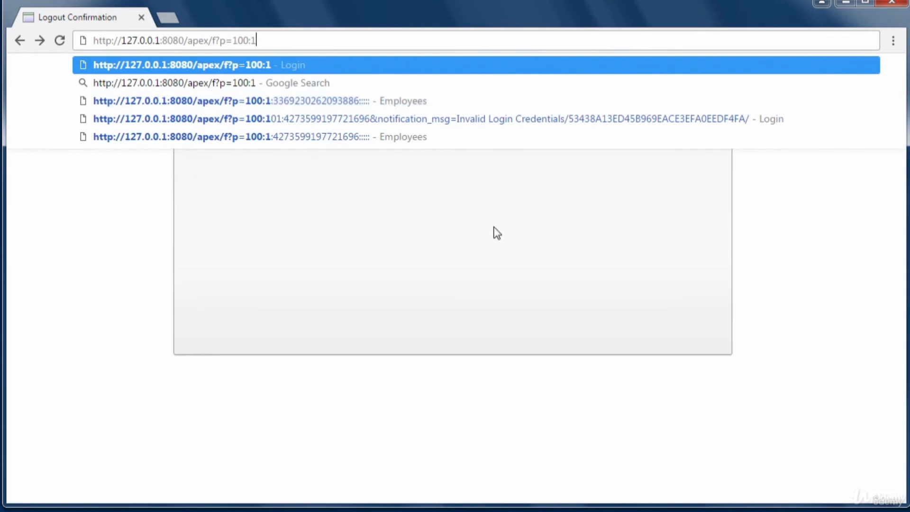
{"action": "key", "text": "Return"}
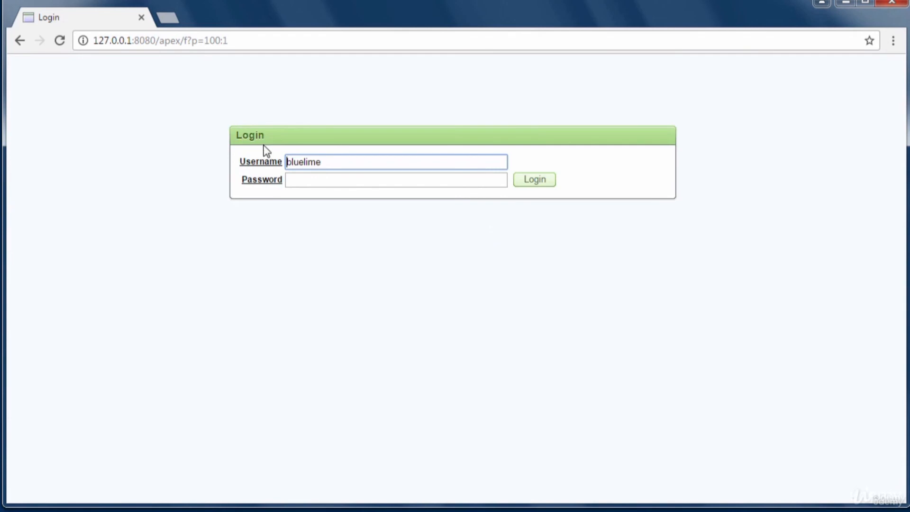
- Replace the prefilled developer username with the end user's username in lowercase
{"action": "left_click", "coordinate": [332, 164]}
{"action": "left_click_drag", "start_coordinate": [332, 164], "coordinate": [263, 165]}
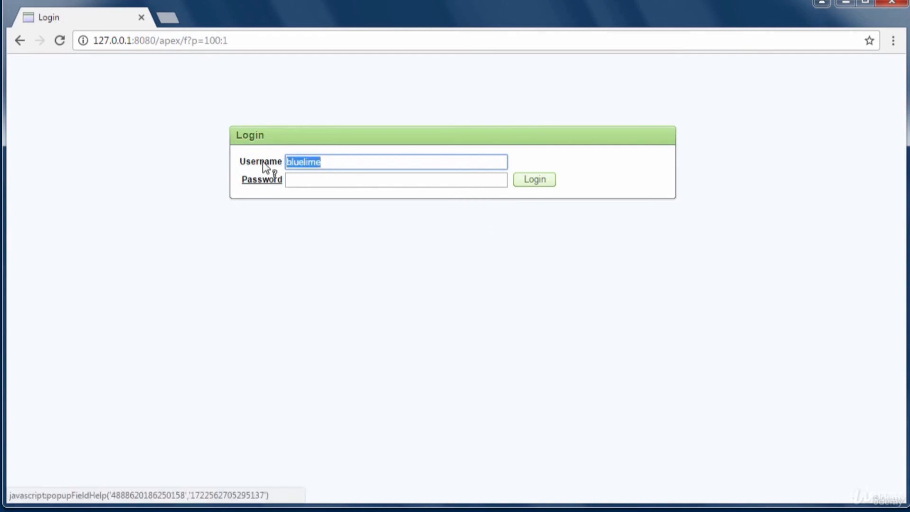
{"action": "key", "text": "BackSpace"}
{"action": "type", "text": "JBLOGGS"}
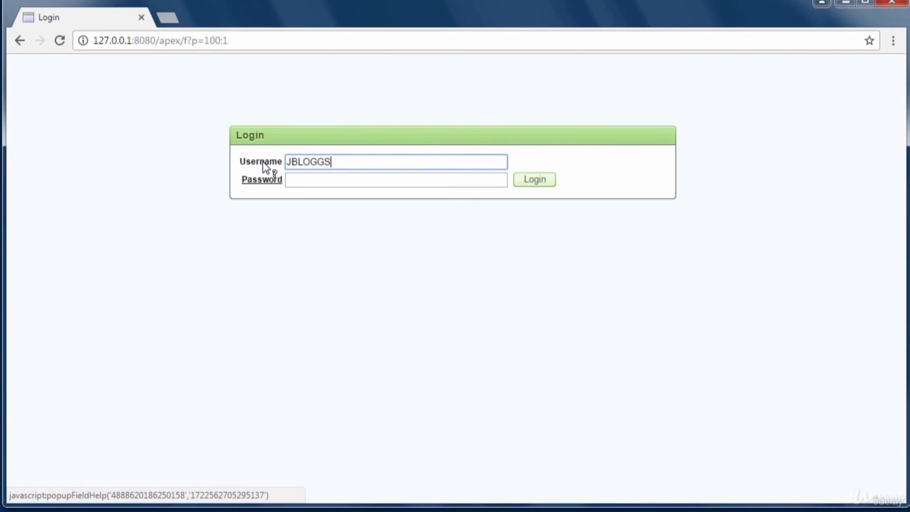
{"action": "key", "text": "BackSpace"}
{"action": "key", "text": "BackSpace"}
{"action": "key", "text": "BackSpace"}
{"action": "key", "text": "BackSpace"}
{"action": "key", "text": "BackSpace"}
{"action": "key", "text": "BackSpace"}
{"action": "key", "text": "BackSpace"}
{"action": "type", "text": "jbloggs"}
- Enter the end user's password, retyping it after a mistake
{"action": "left_click", "coordinate": [345, 178]}
{"action": "type", "text": "***"}
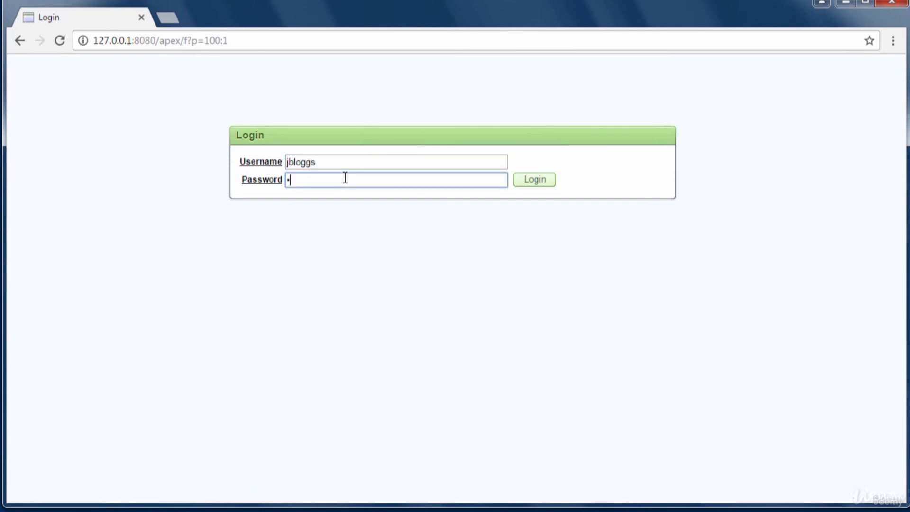
{"action": "type", "text": "***"}
{"action": "key", "text": "BackSpace"}
{"action": "key", "text": "BackSpace"}
{"action": "key", "text": "BackSpace"}
{"action": "key", "text": "BackSpace"}
{"action": "key", "text": "BackSpace"}
{"action": "key", "text": "BackSpace"}
{"action": "type", "text": "********"}
- Log in, scroll through the Employees report, open the blank Create form, then go back
{"action": "left_click", "coordinate": [542, 188]}
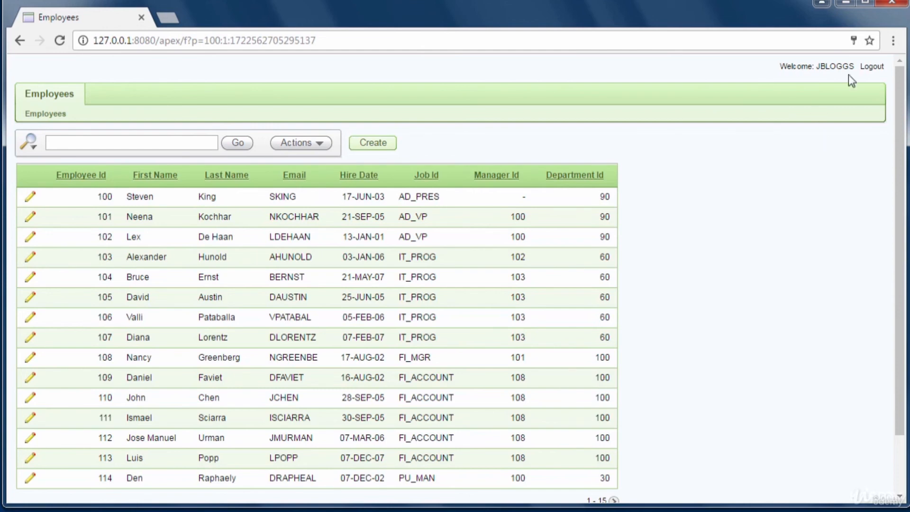
{"action": "left_click_drag", "start_coordinate": [899, 251], "coordinate": [893, 353]}
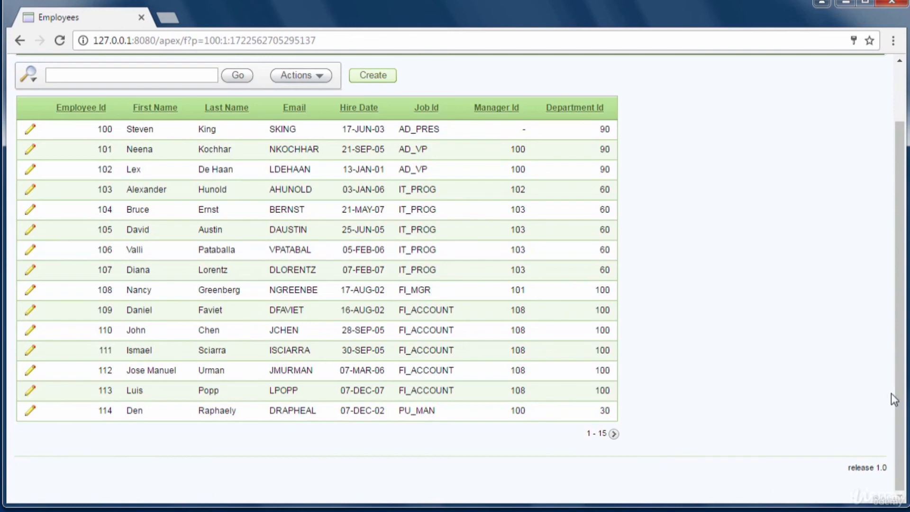
{"action": "left_click_drag", "start_coordinate": [901, 387], "coordinate": [903, 337]}
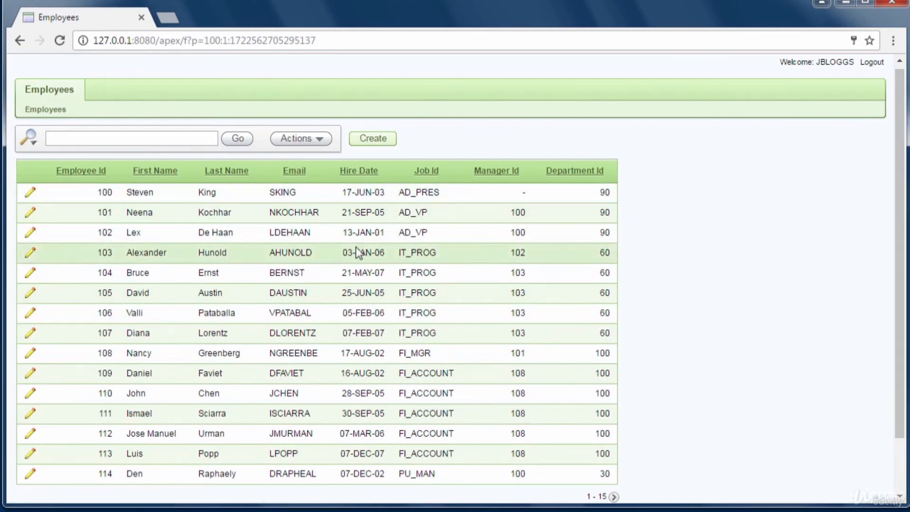
{"action": "left_click", "coordinate": [374, 140]}
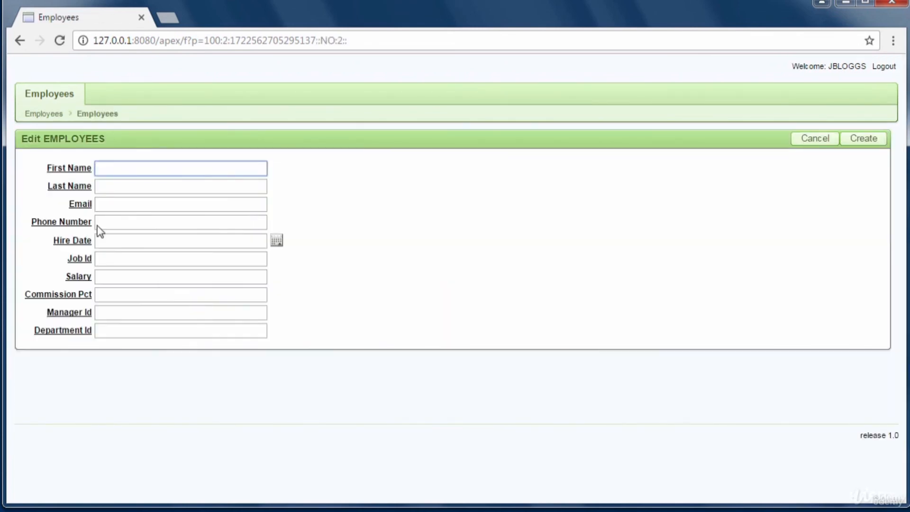
{"action": "left_click", "coordinate": [20, 40]}
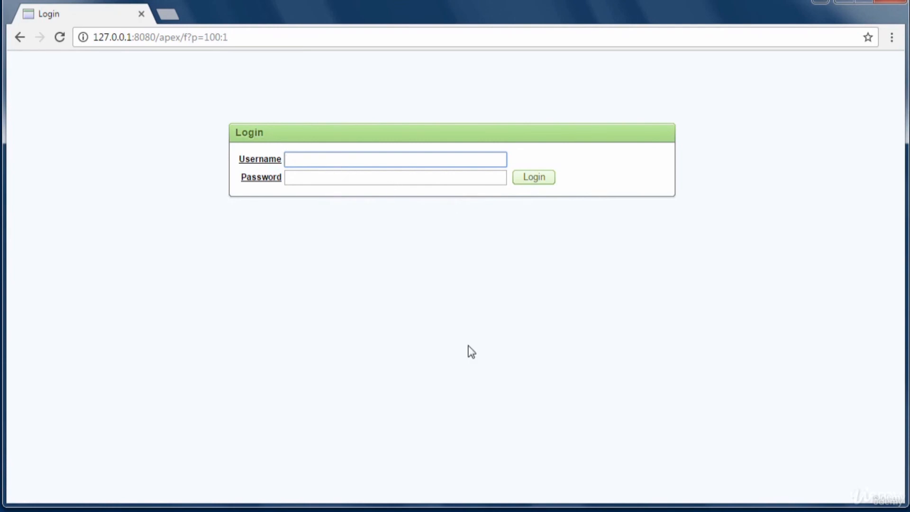
- Enter the end user's username without the stray space, type the password, and log in
{"action": "type", "text": "j"}
{"action": "type", "text": "b loggs"}
{"action": "left_click", "coordinate": [299, 146]}
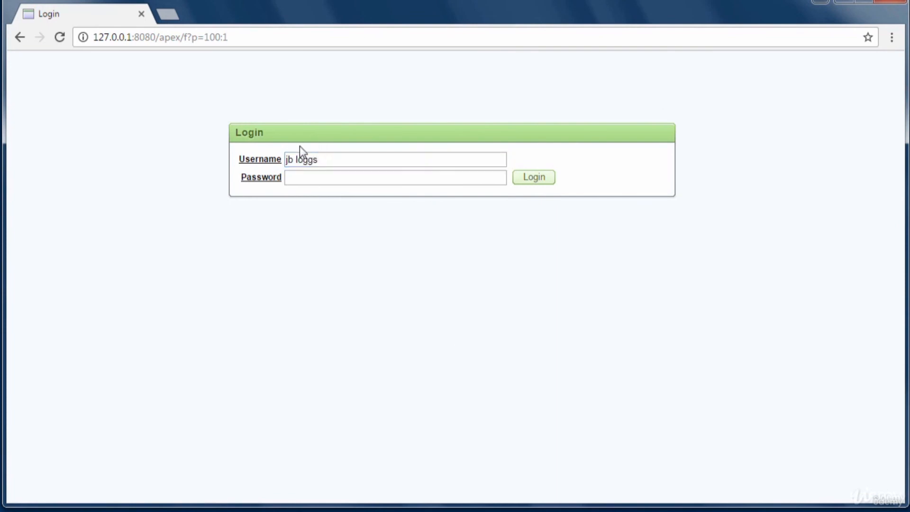
{"action": "left_click", "coordinate": [296, 160]}
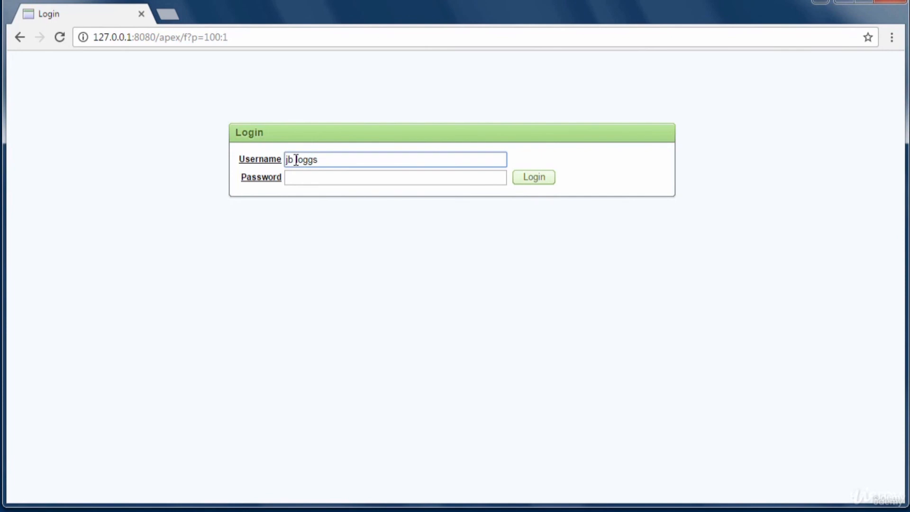
{"action": "key", "text": "BackSpace"}
{"action": "left_click", "coordinate": [319, 181]}
{"action": "type", "text": "••••••"}
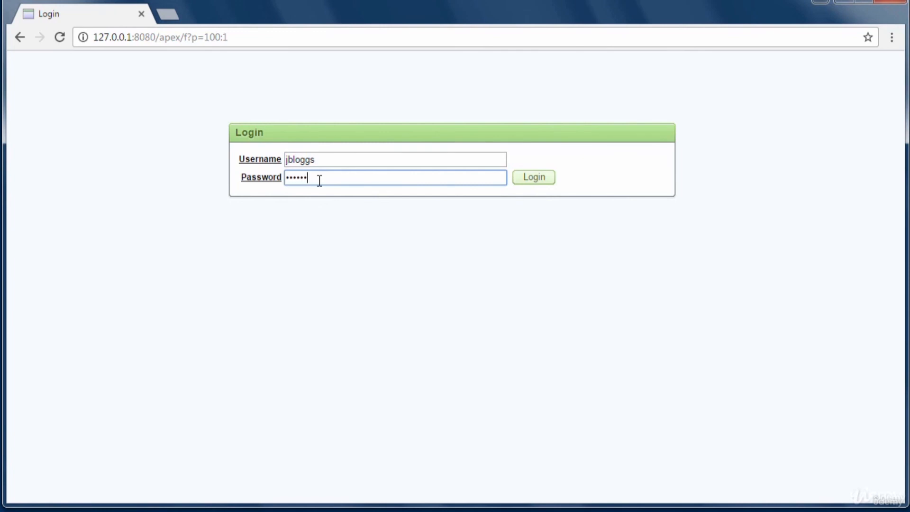
{"action": "type", "text": "••"}
{"action": "left_click", "coordinate": [545, 180]}
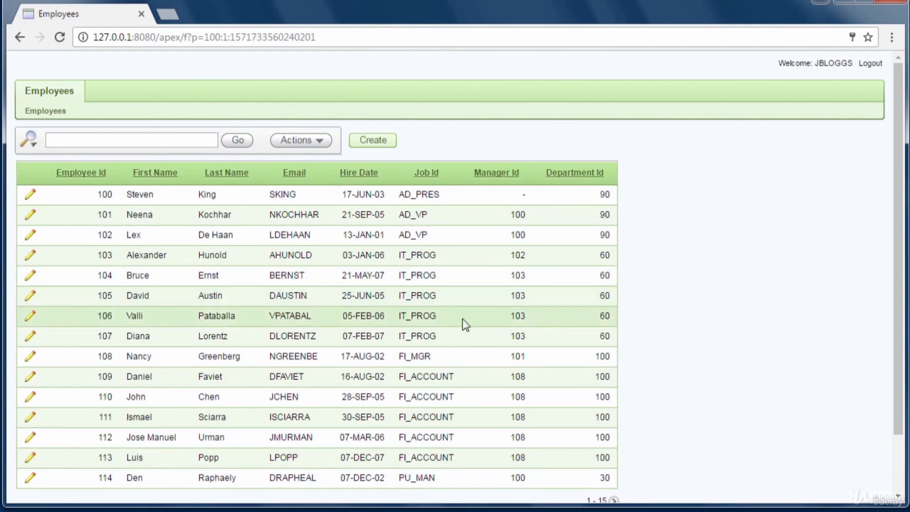
- Search the Employees report for 'smith', then add 'james' and 'brown' row filters
{"action": "left_click", "coordinate": [156, 140]}
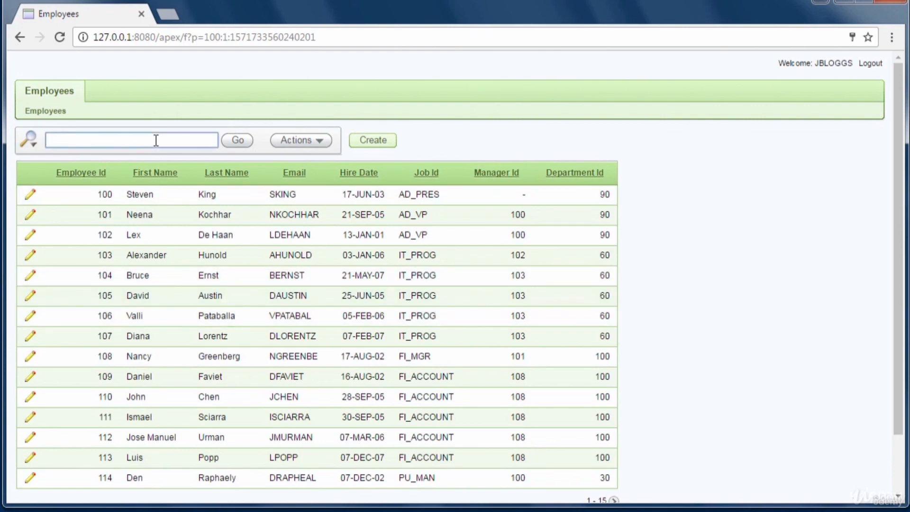
{"action": "type", "text": "smith"}
{"action": "left_click", "coordinate": [233, 141]}
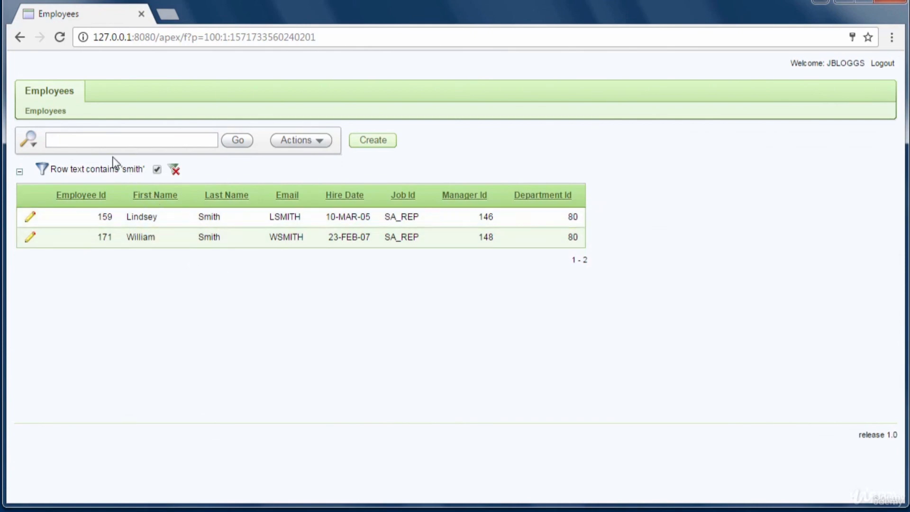
{"action": "left_click", "coordinate": [84, 141]}
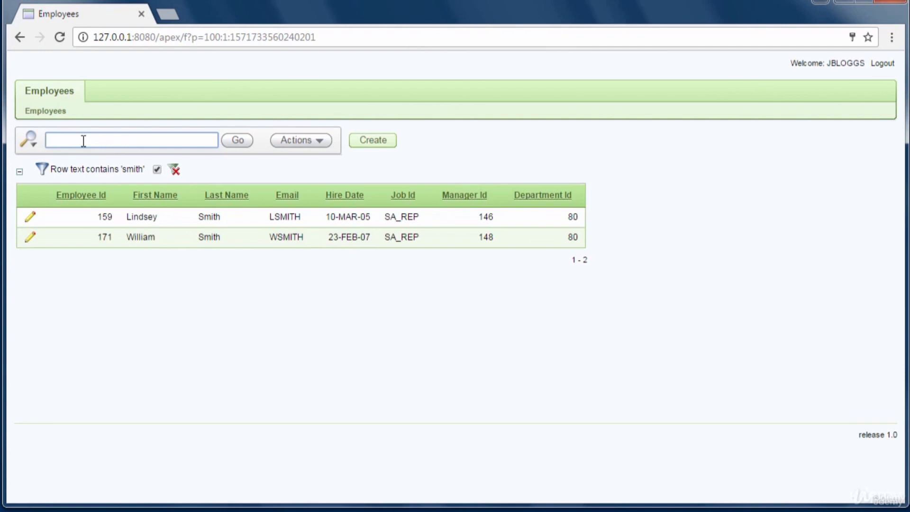
{"action": "type", "text": "james"}
{"action": "left_click", "coordinate": [250, 149]}
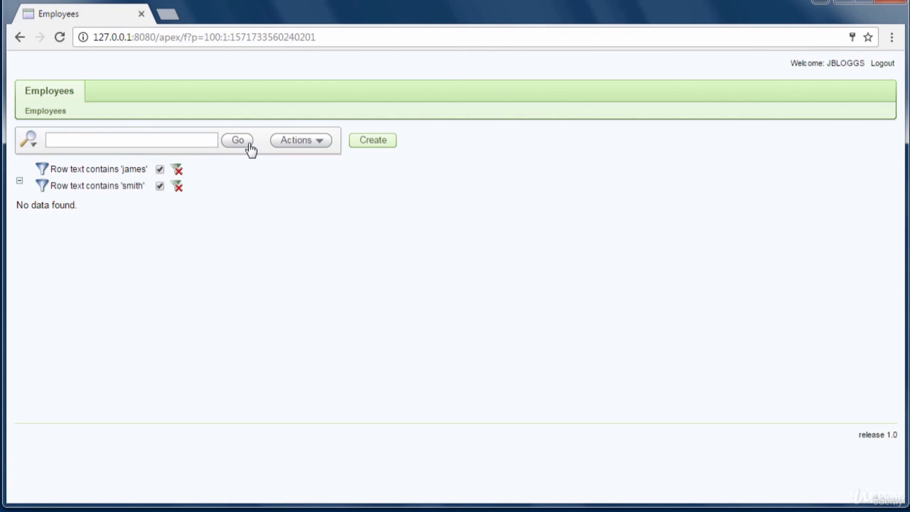
{"action": "left_click", "coordinate": [112, 143]}
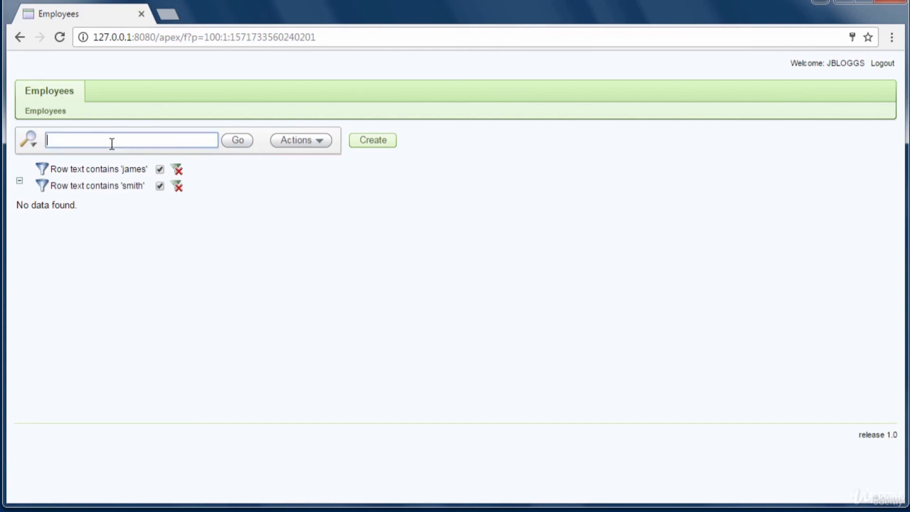
{"action": "type", "text": "brown"}
{"action": "left_click", "coordinate": [250, 146]}
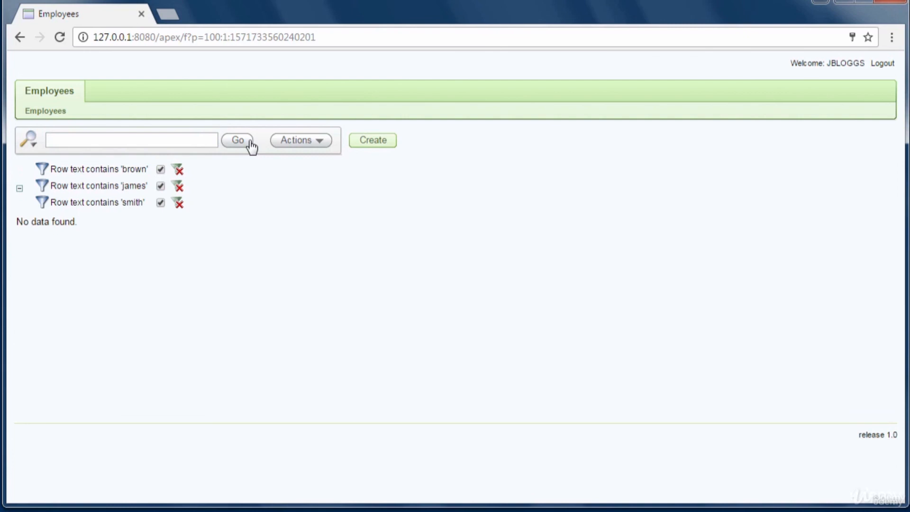
- Go back and forward, rerun the 'brown' and 'smith' searches, then go back and forward again
{"action": "left_click", "coordinate": [20, 37]}
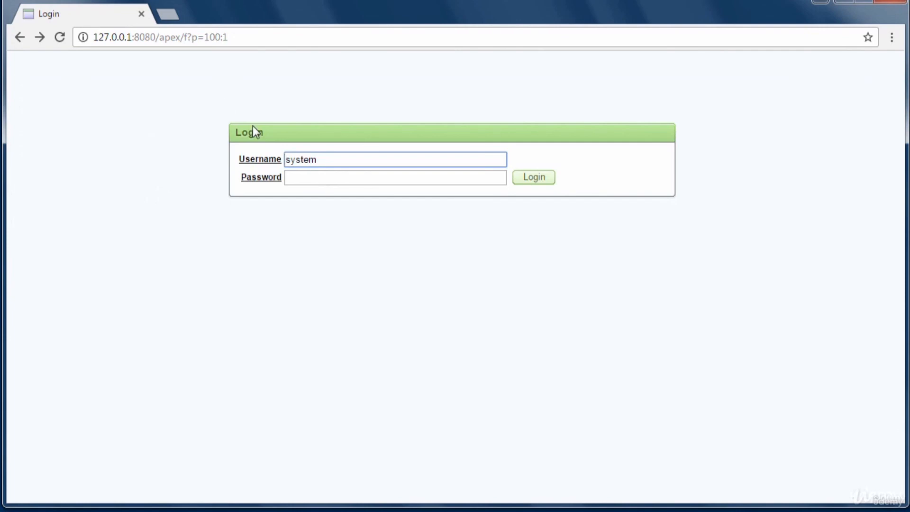
{"action": "left_click", "coordinate": [40, 37]}
{"action": "left_click", "coordinate": [95, 145]}
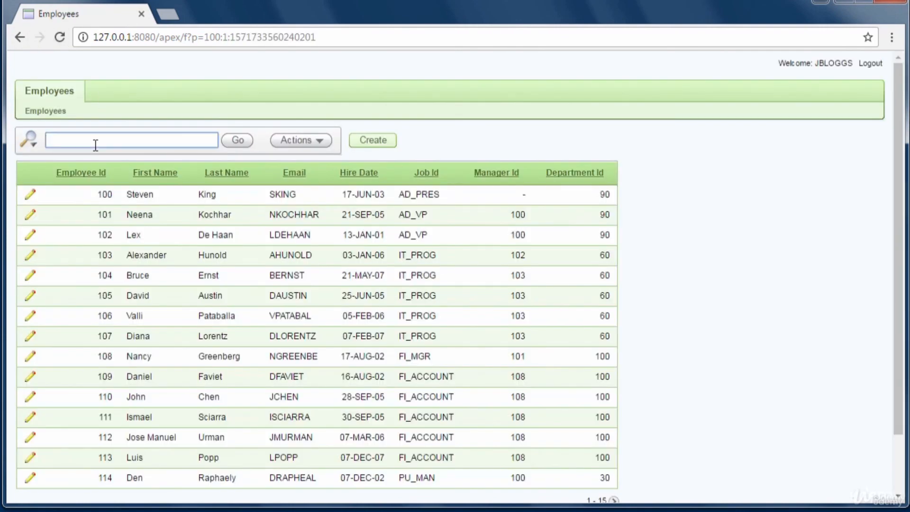
{"action": "type", "text": "brown"}
{"action": "left_click", "coordinate": [232, 149]}
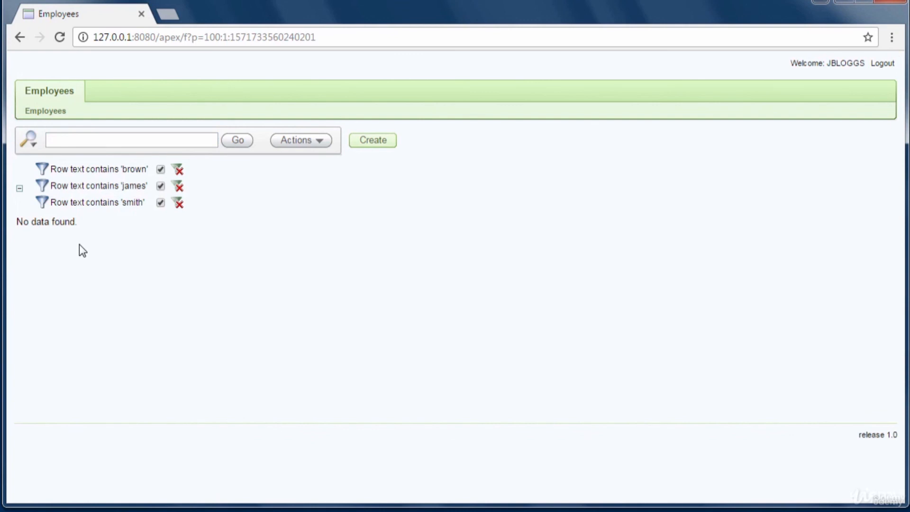
{"action": "left_click", "coordinate": [81, 142]}
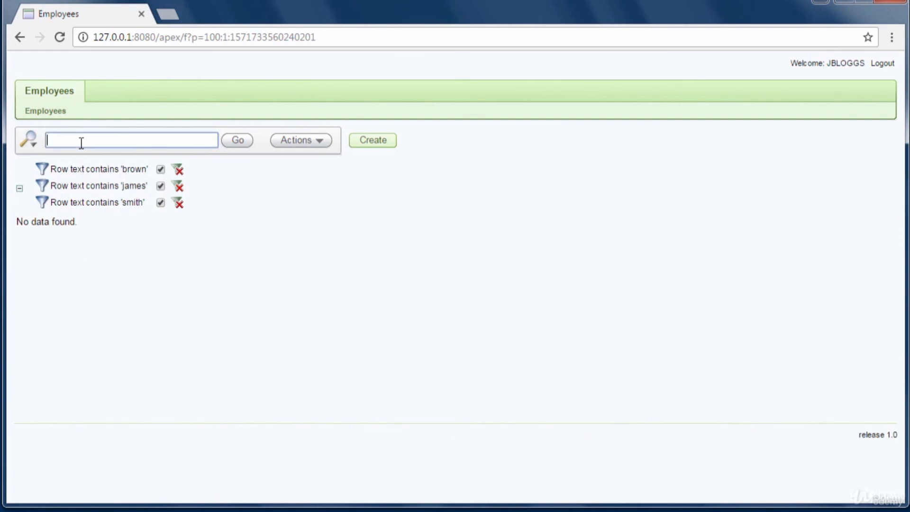
{"action": "type", "text": "smith"}
{"action": "left_click", "coordinate": [247, 144]}
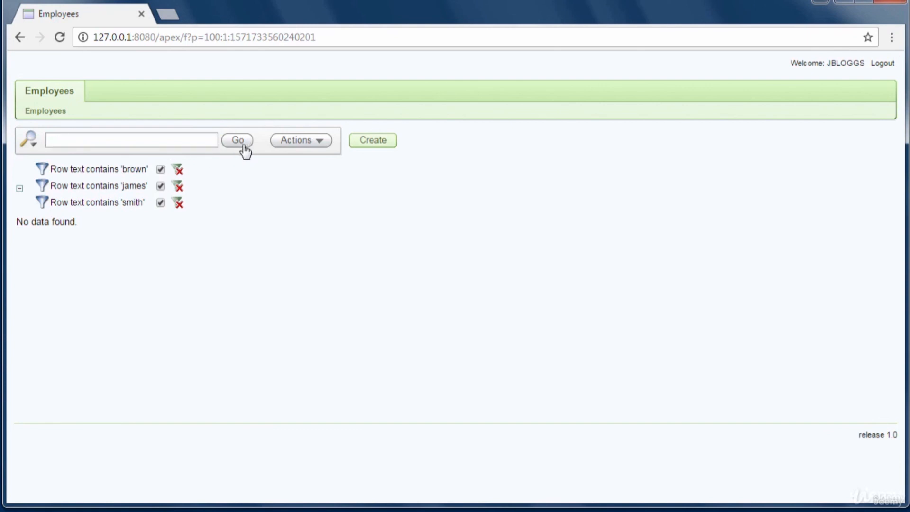
{"action": "left_click", "coordinate": [21, 38]}
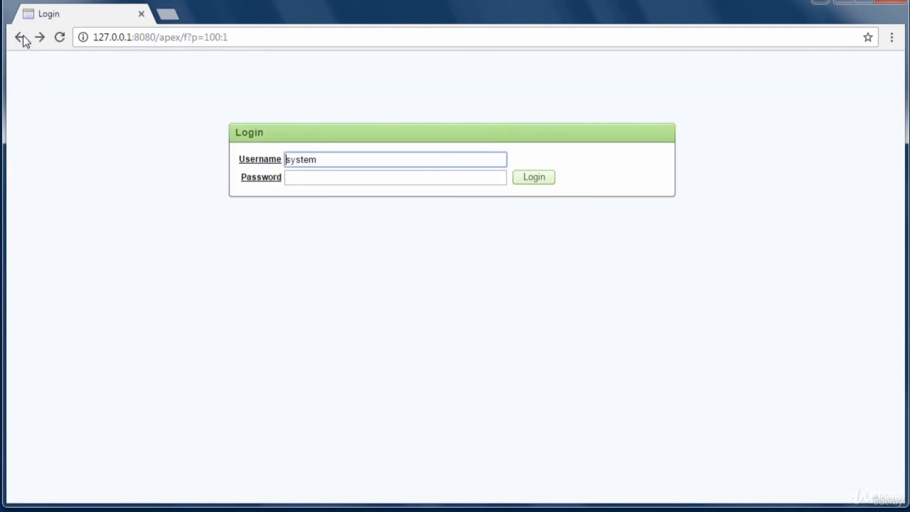
{"action": "left_click", "coordinate": [41, 37]}
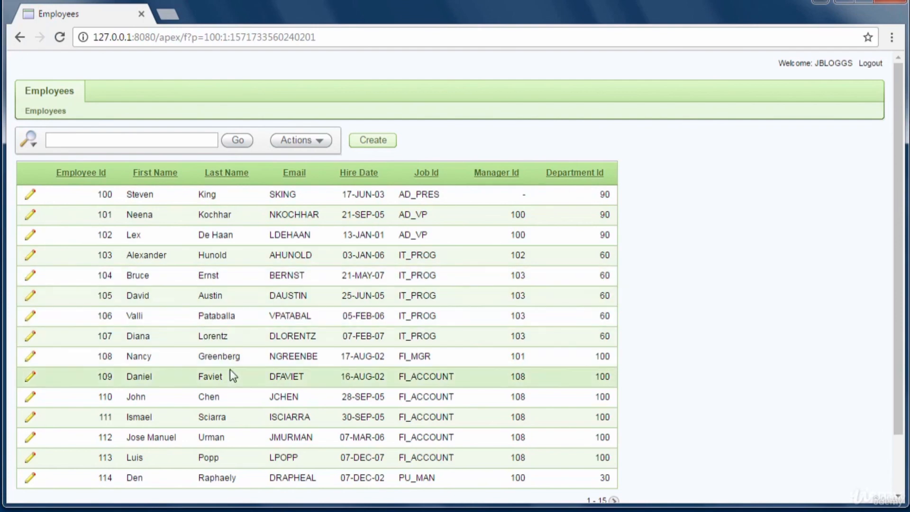
{"action": "scroll", "coordinate": [220, 374], "scroll_direction": "down", "scroll_amount": 2}
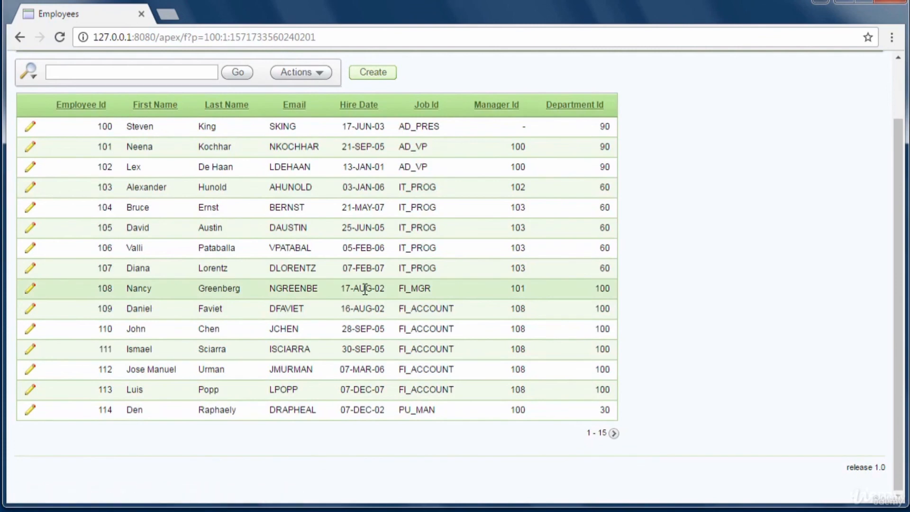
{"action": "scroll", "coordinate": [136, 234], "scroll_direction": "up", "scroll_amount": 1}
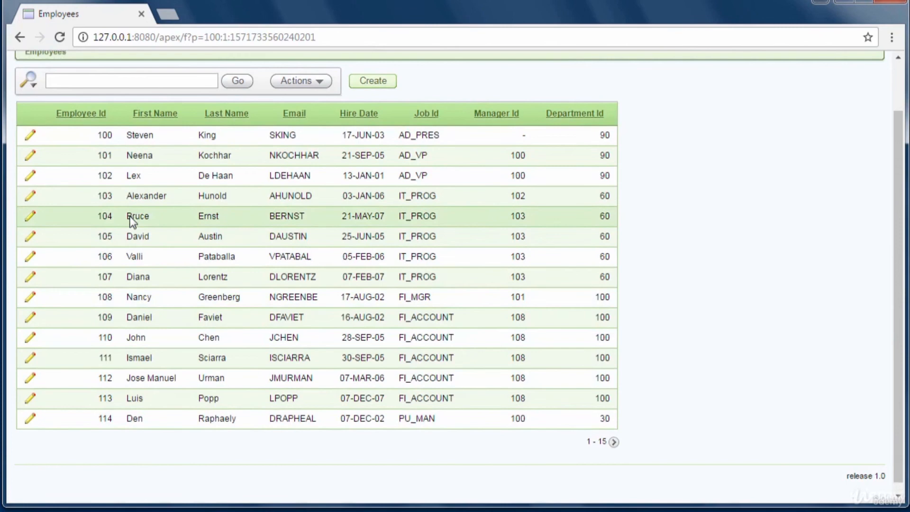
{"action": "scroll", "coordinate": [132, 220], "scroll_direction": "up", "scroll_amount": 2}
{"action": "left_click", "coordinate": [136, 142]}
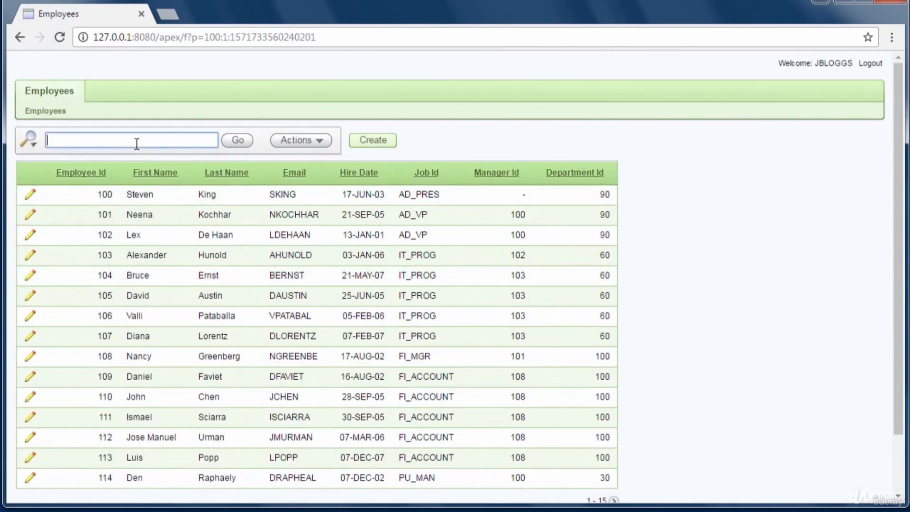
{"action": "type", "text": "david"}
{"action": "left_click", "coordinate": [318, 145]}
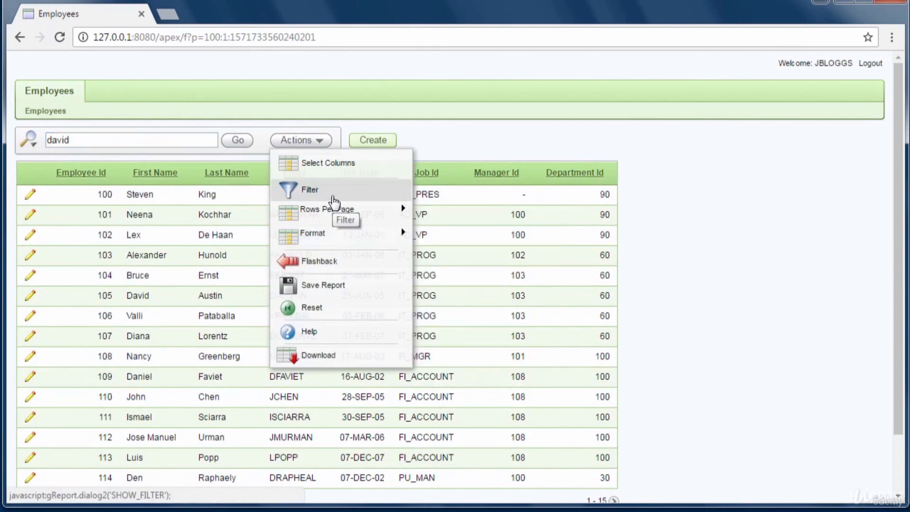
{"action": "left_click", "coordinate": [237, 142]}
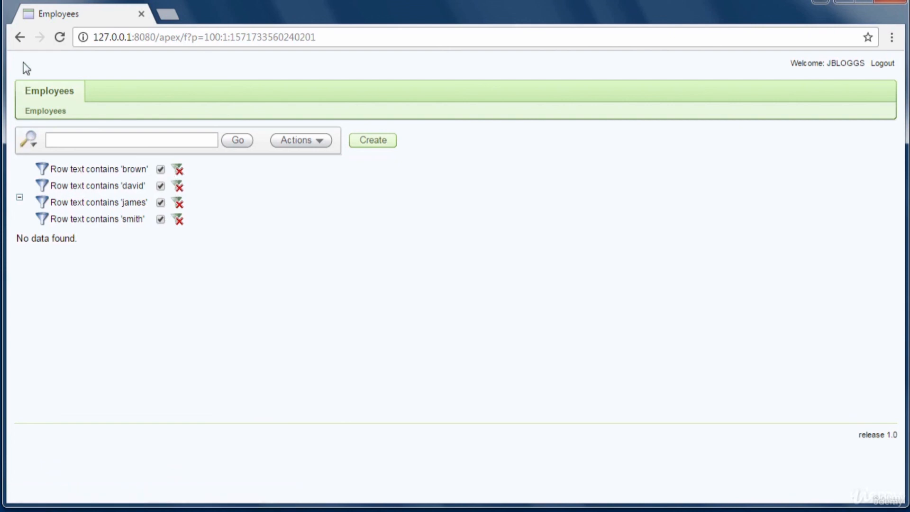
{"action": "left_click", "coordinate": [21, 37]}
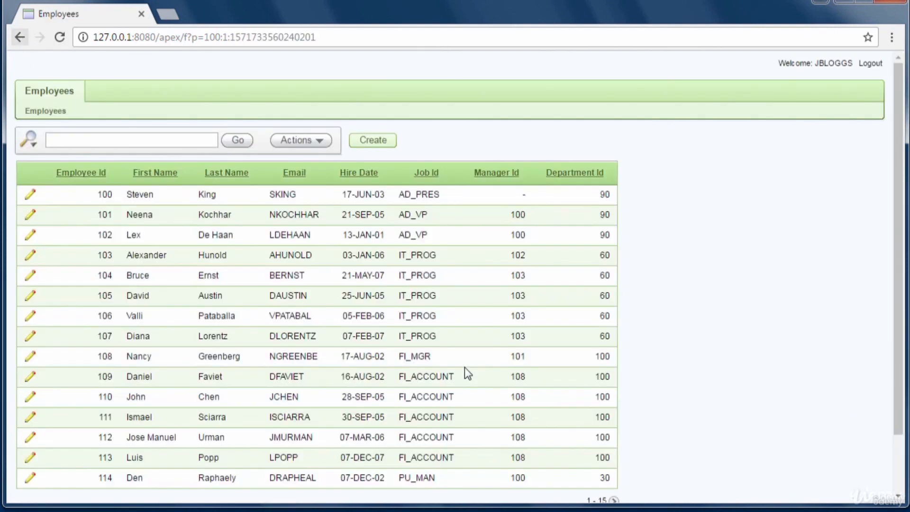
{"action": "left_click", "coordinate": [165, 143]}
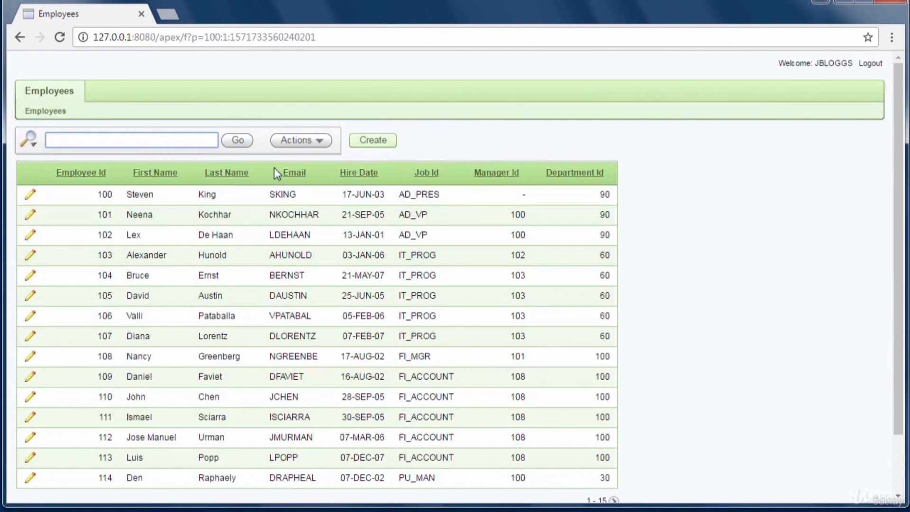
{"action": "left_click", "coordinate": [320, 142]}
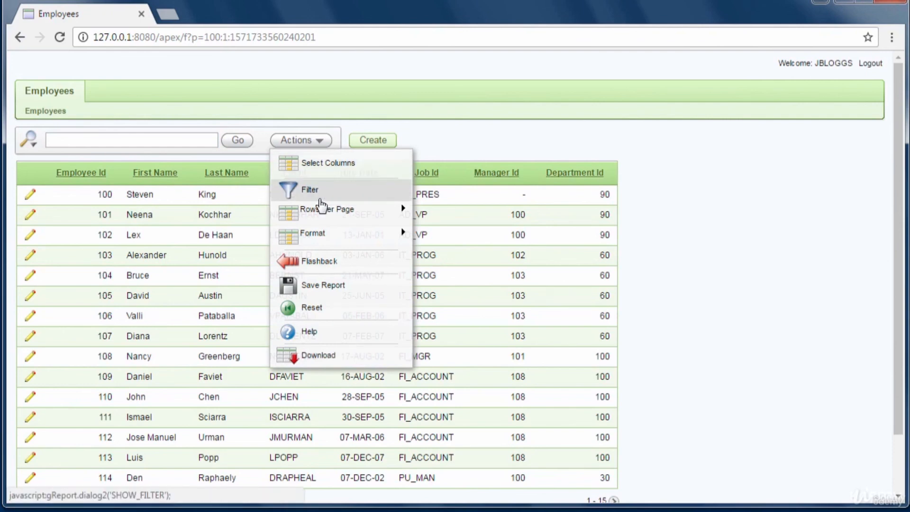
{"action": "mouse_move", "coordinate": [323, 208]}
{"action": "left_click", "coordinate": [452, 139]}
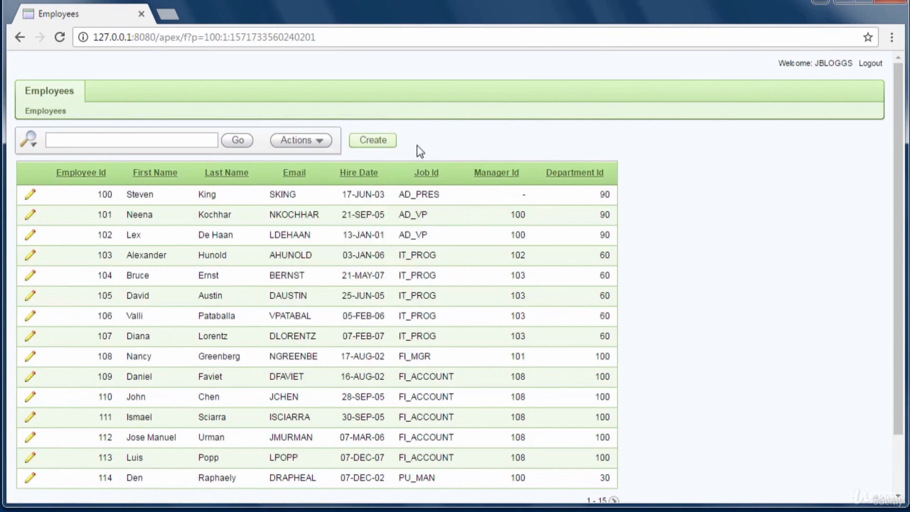
{"action": "left_click", "coordinate": [379, 142]}
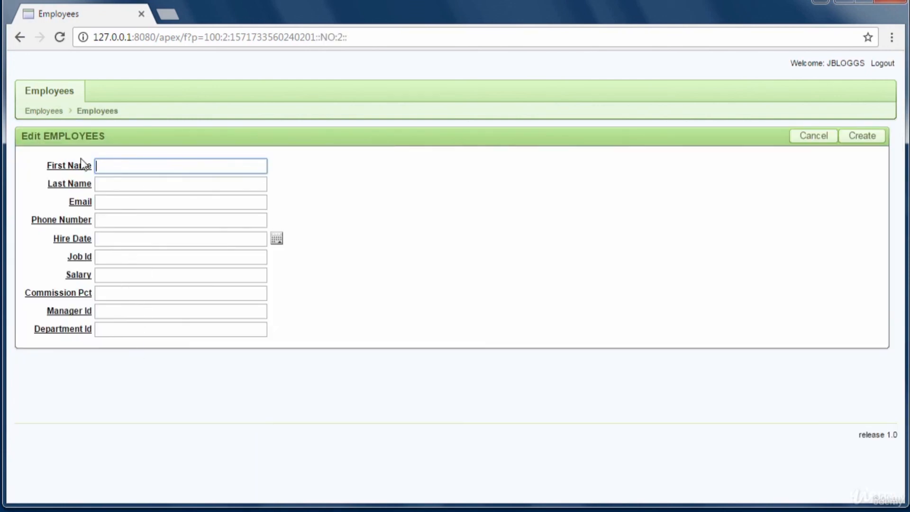
{"action": "left_click", "coordinate": [17, 34]}
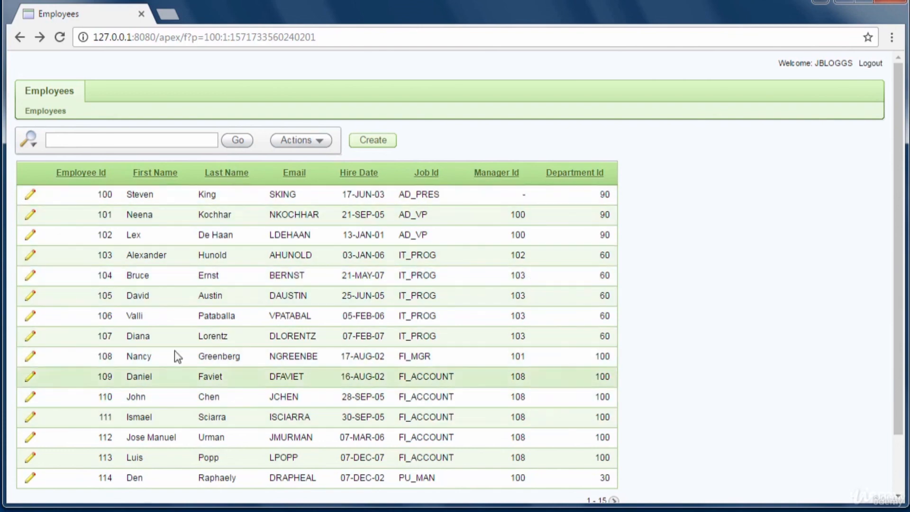
- Open employee 100, change the hire date from 17-JUN-03 to 17-JUN-04, and apply changes
{"action": "left_click", "coordinate": [30, 194]}
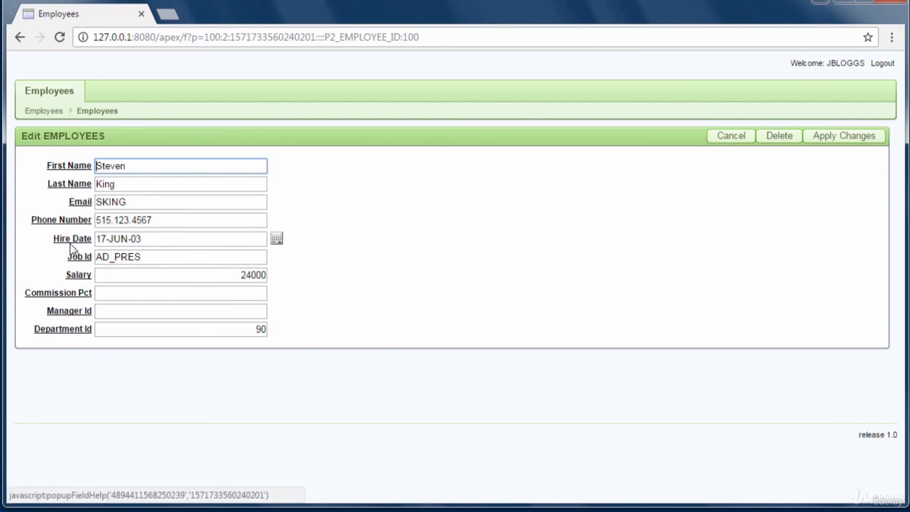
{"action": "left_click", "coordinate": [138, 239]}
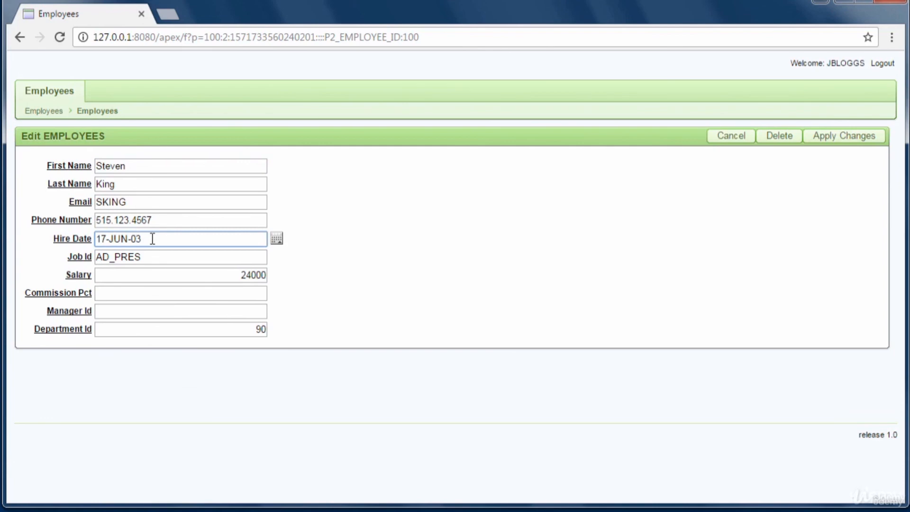
{"action": "key", "text": "Delete"}
{"action": "type", "text": "4"}
{"action": "left_click", "coordinate": [859, 140]}
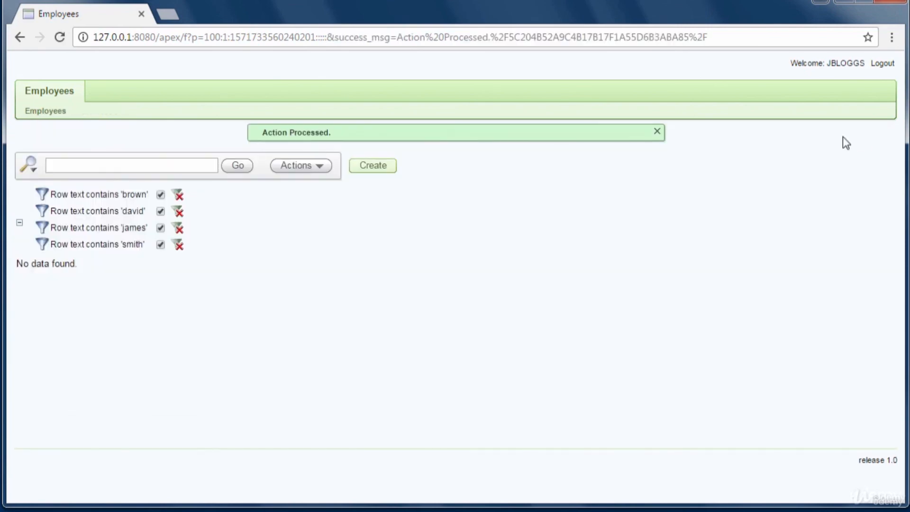
- Step back to the employees report and resubmit employee 100's record unchanged
{"action": "left_click", "coordinate": [20, 37]}
{"action": "left_click", "coordinate": [19, 37]}
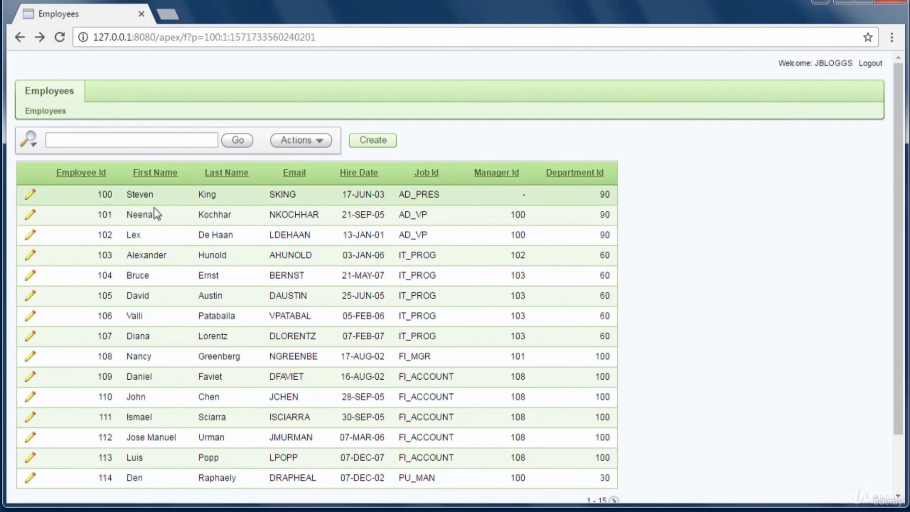
{"action": "left_click", "coordinate": [30, 198]}
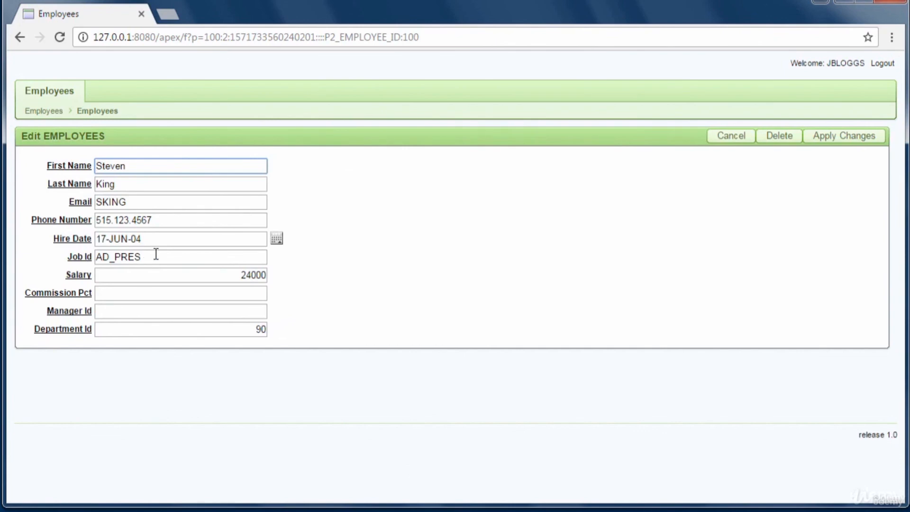
{"action": "left_click", "coordinate": [864, 139]}
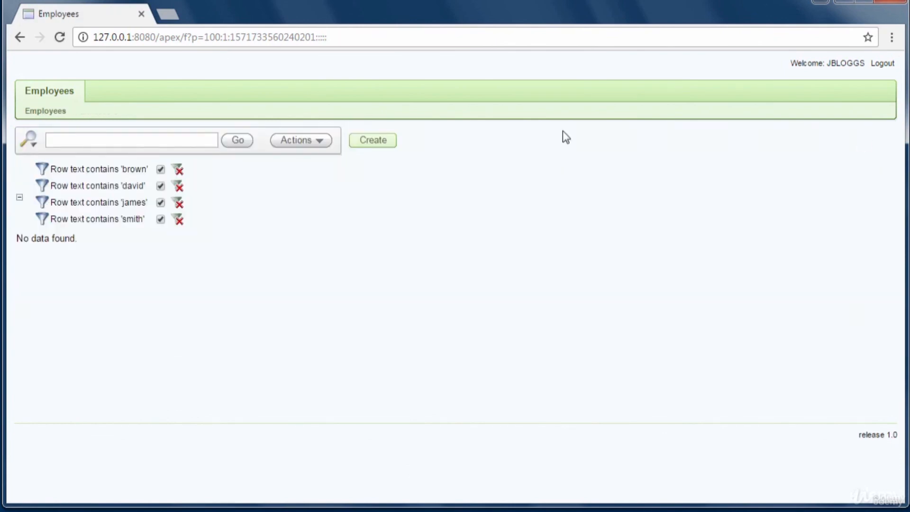
- Return to the employees report, reload it, then step back to the workspace login page
{"action": "left_click", "coordinate": [20, 38]}
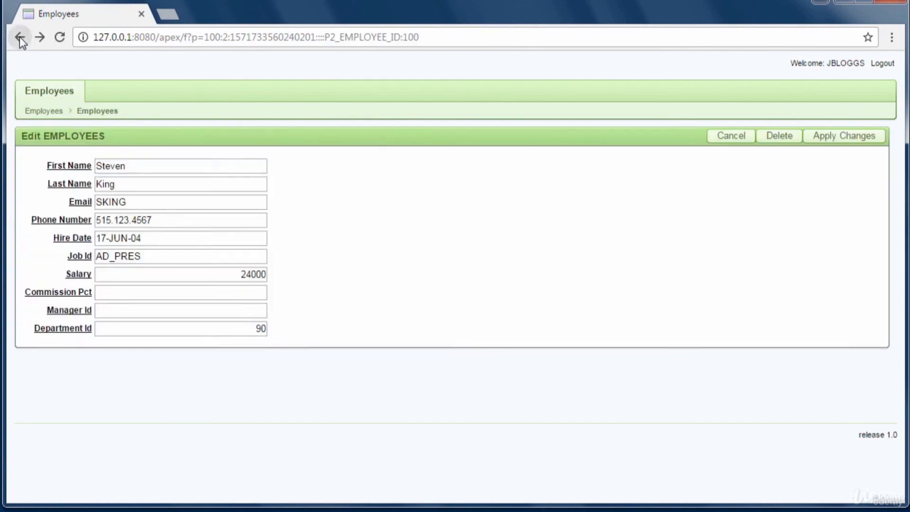
{"action": "left_click", "coordinate": [21, 39]}
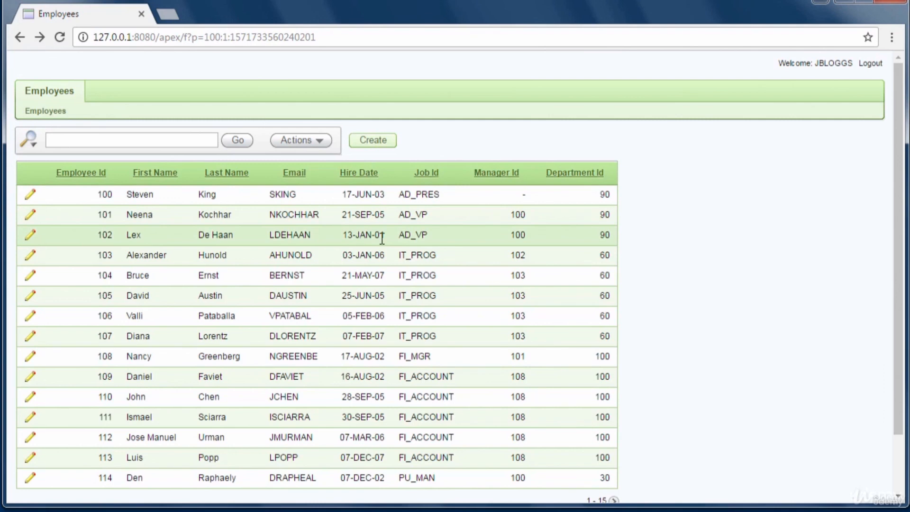
{"action": "left_click", "coordinate": [60, 38]}
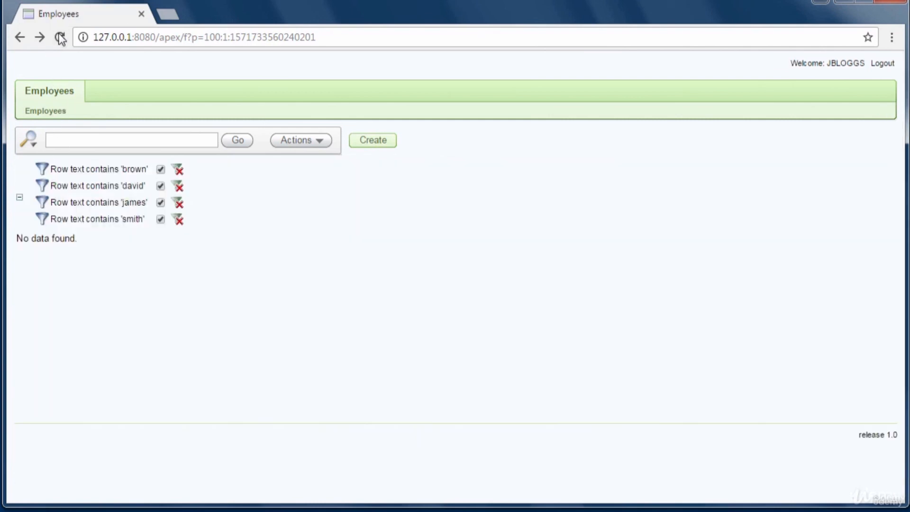
{"action": "left_click", "coordinate": [26, 42]}
{"action": "left_click", "coordinate": [25, 42]}
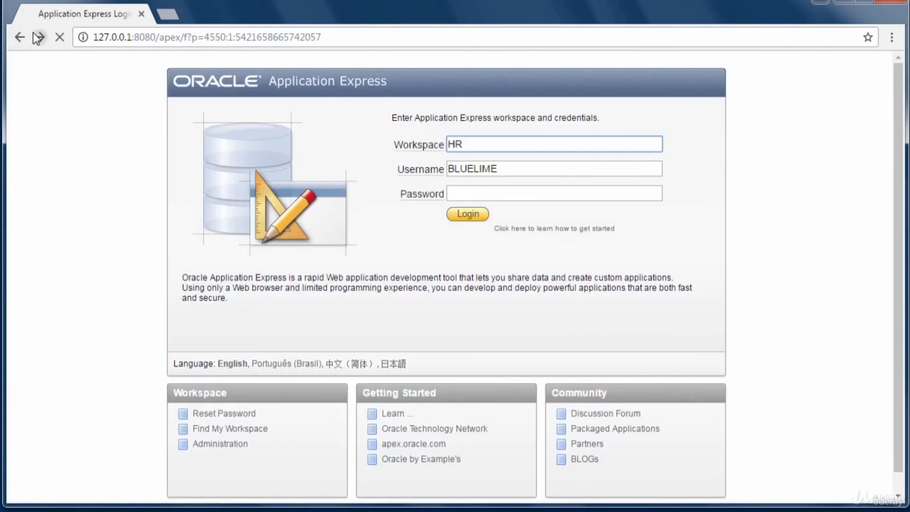
- Move forward to employee 100's edit form, then back again to the workspace login page
{"action": "left_click", "coordinate": [37, 37]}
{"action": "left_click", "coordinate": [38, 37]}
{"action": "left_click", "coordinate": [38, 37]}
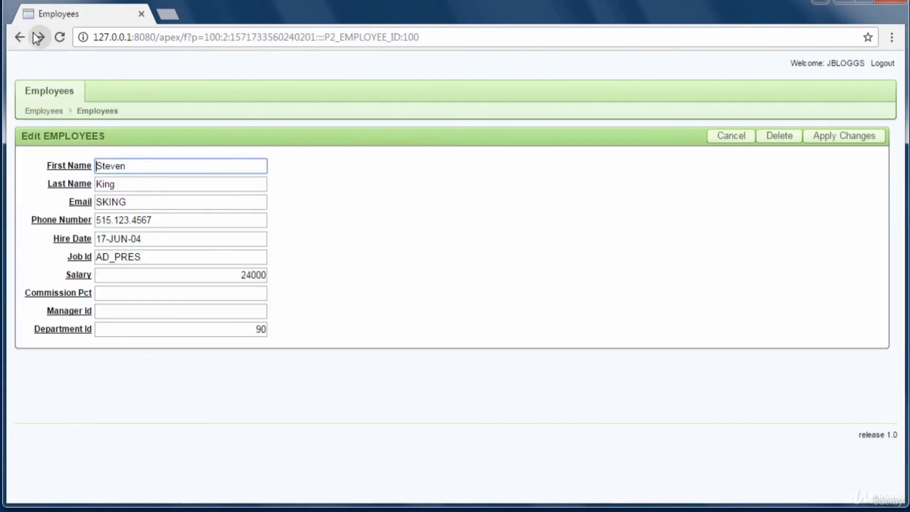
{"action": "left_click", "coordinate": [42, 36]}
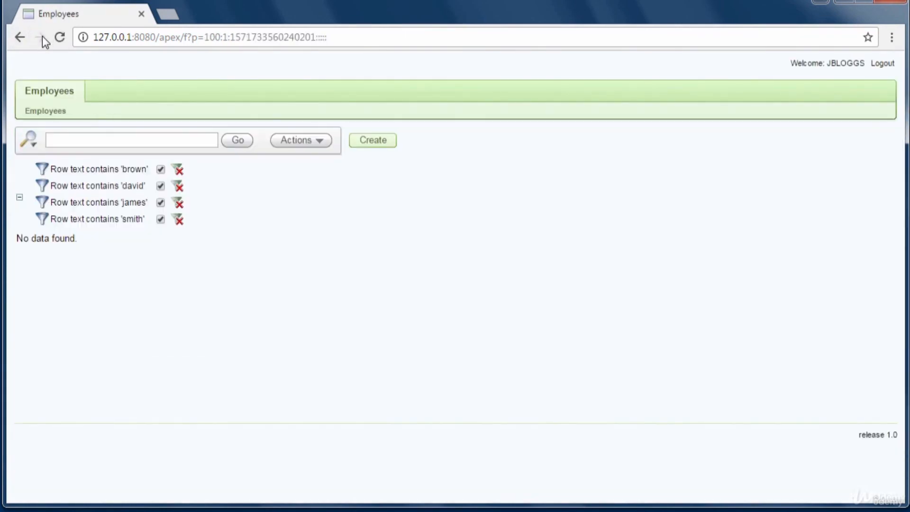
{"action": "left_click", "coordinate": [17, 37]}
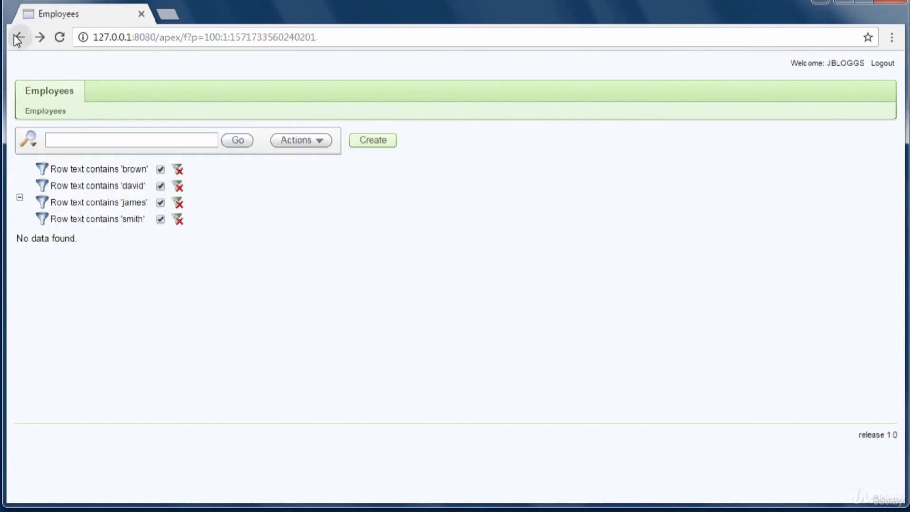
{"action": "left_click", "coordinate": [17, 37]}
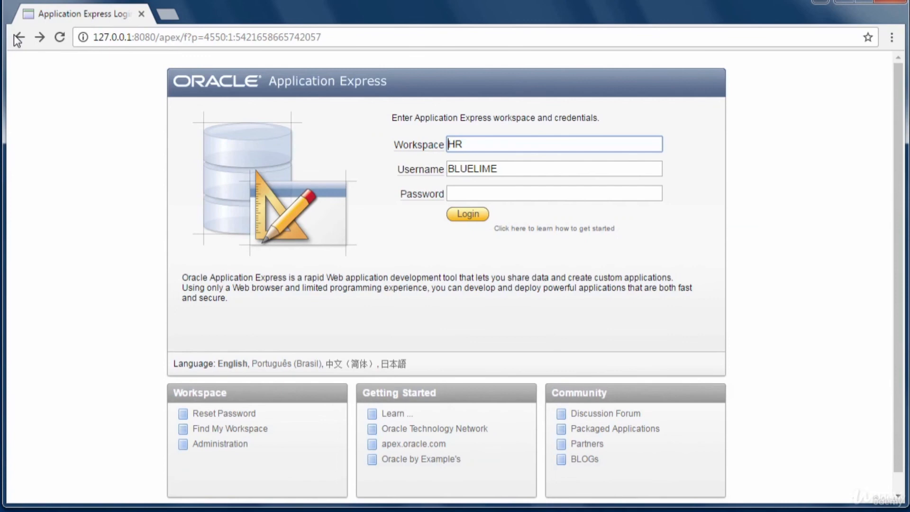
- Change employee 100's hire date from its edited value back to 17-JUN-03 and apply the changes
{"action": "left_click", "coordinate": [48, 38]}
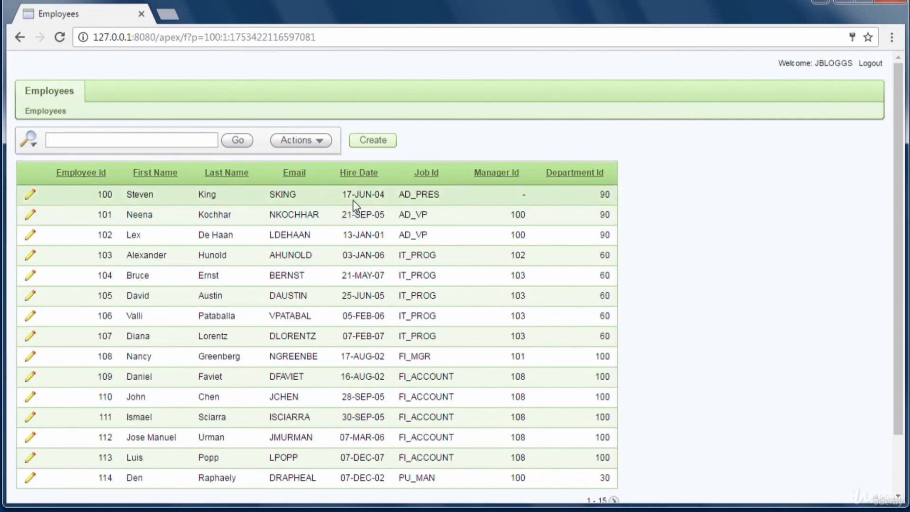
{"action": "left_click", "coordinate": [32, 199]}
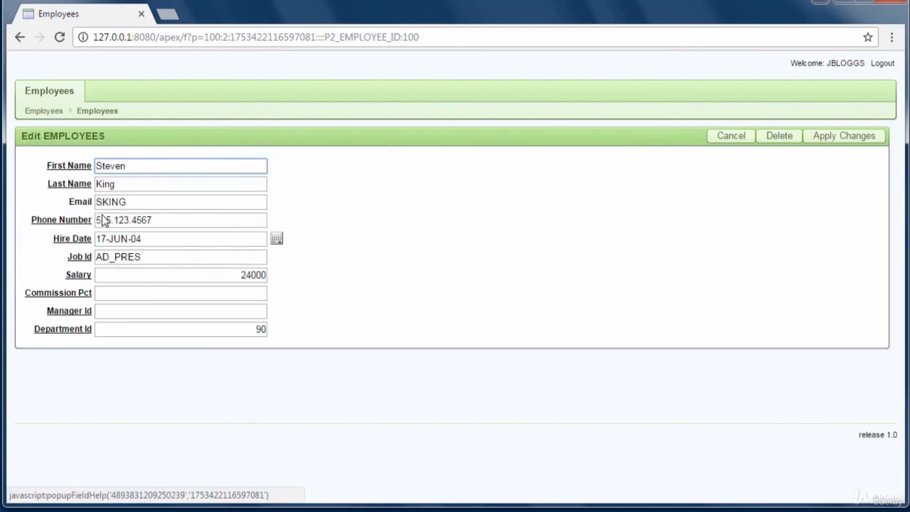
{"action": "left_click", "coordinate": [153, 242]}
{"action": "key", "text": "BackSpace"}
{"action": "type", "text": "3"}
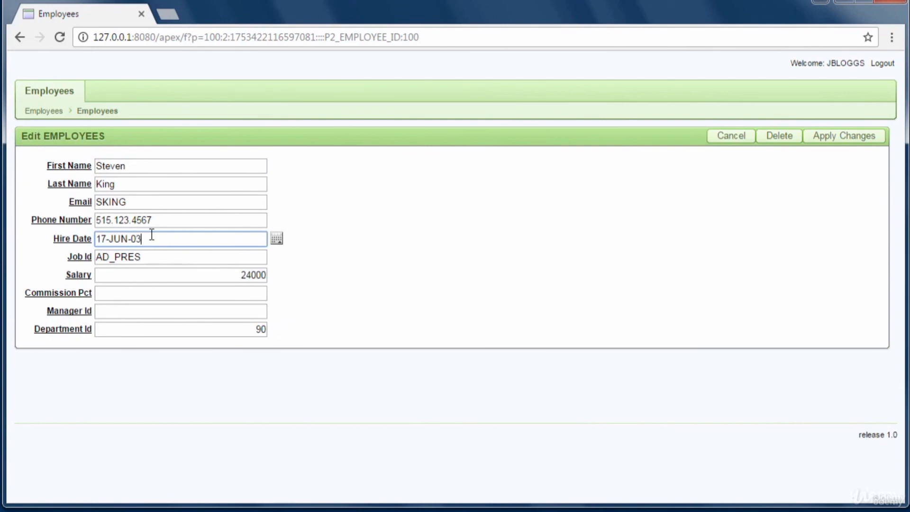
{"action": "left_click", "coordinate": [823, 141]}
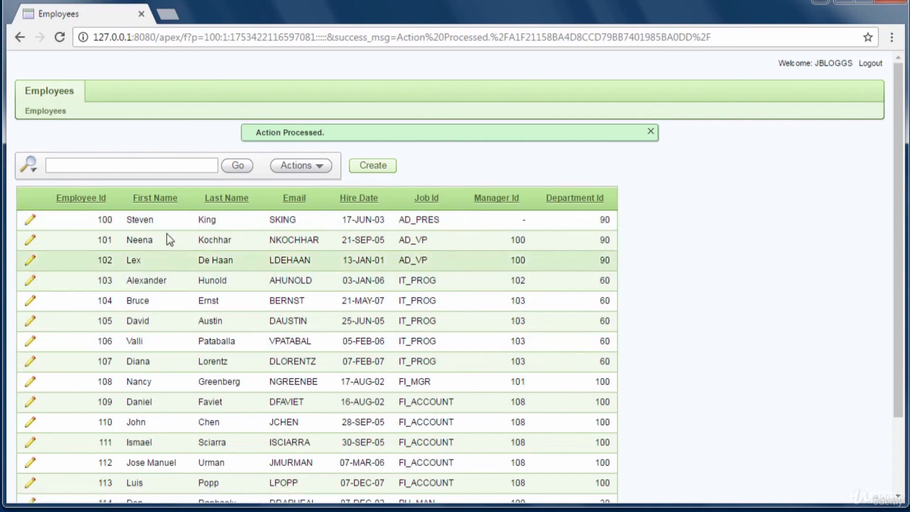
- Open employee 100's edit form, return to the report, and reopen the form showing 17-JUN-03
{"action": "left_click", "coordinate": [30, 220]}
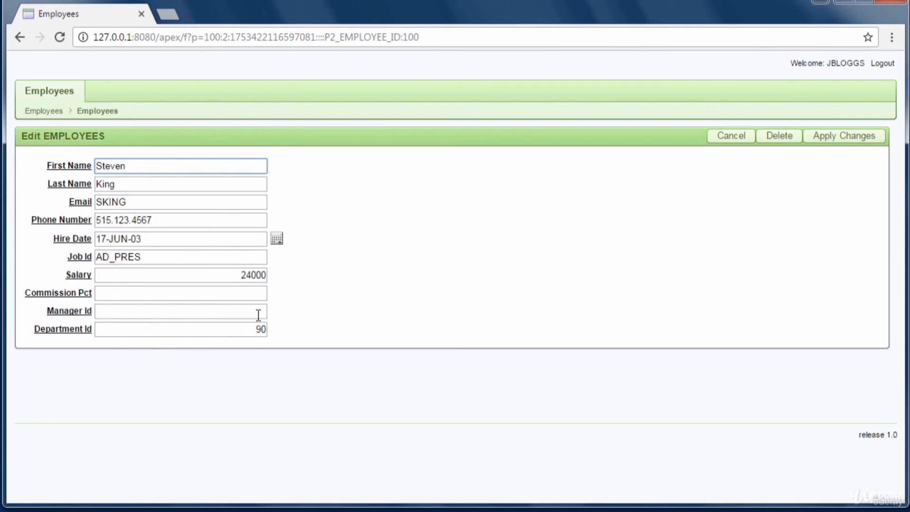
{"action": "left_click_drag", "start_coordinate": [240, 275], "coordinate": [273, 276]}
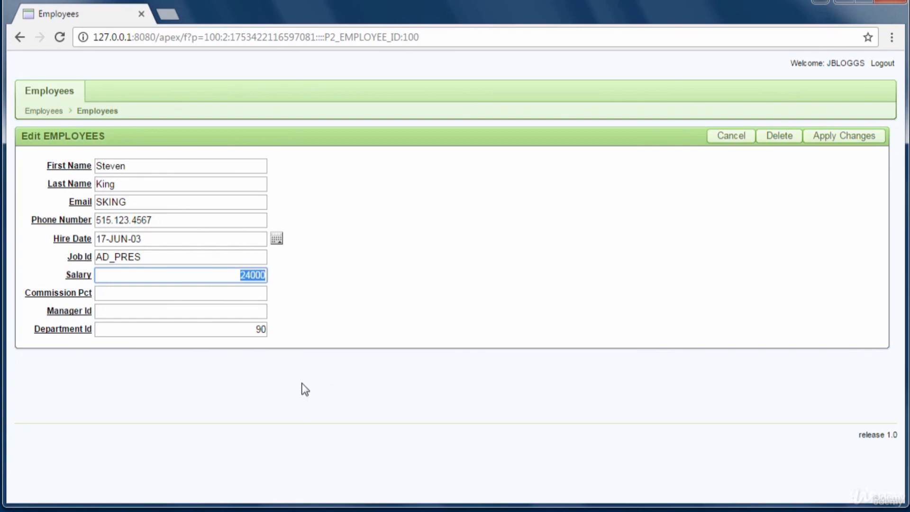
{"action": "key", "text": "alt+Left"}
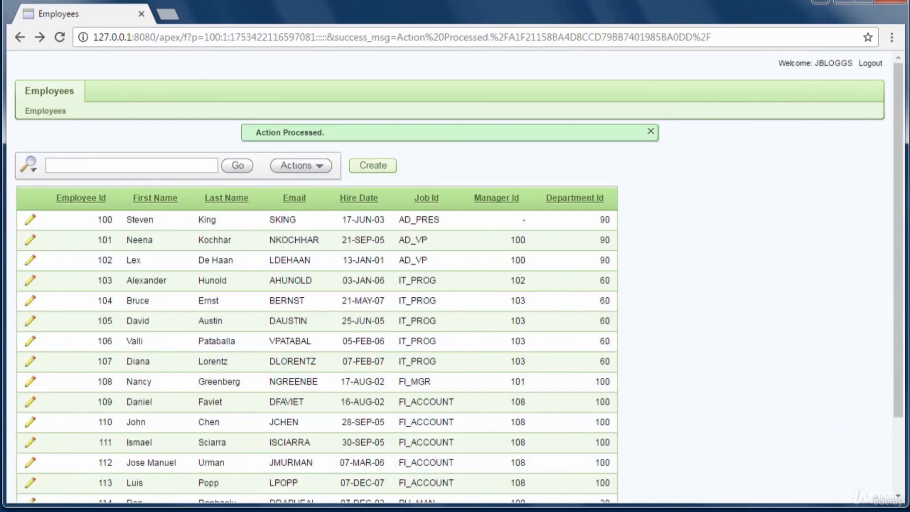
{"action": "left_click", "coordinate": [30, 221]}
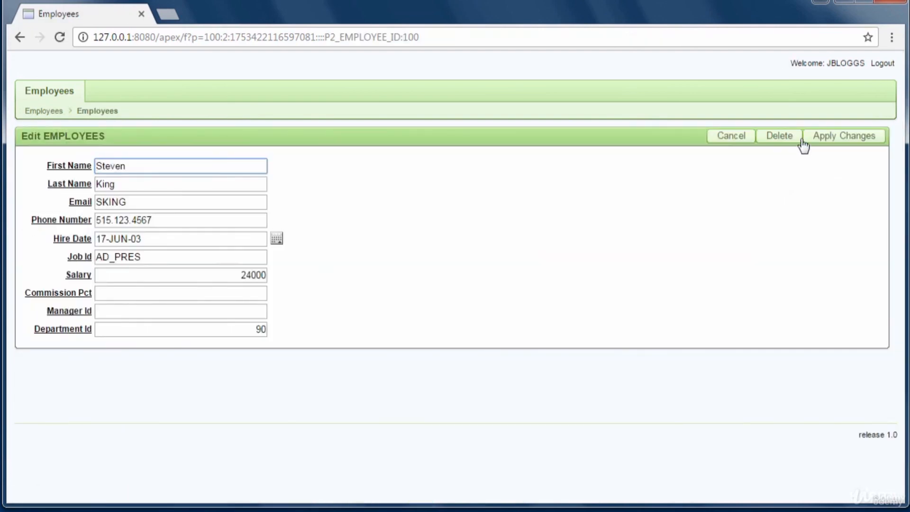
{"action": "left_click", "coordinate": [731, 141]}
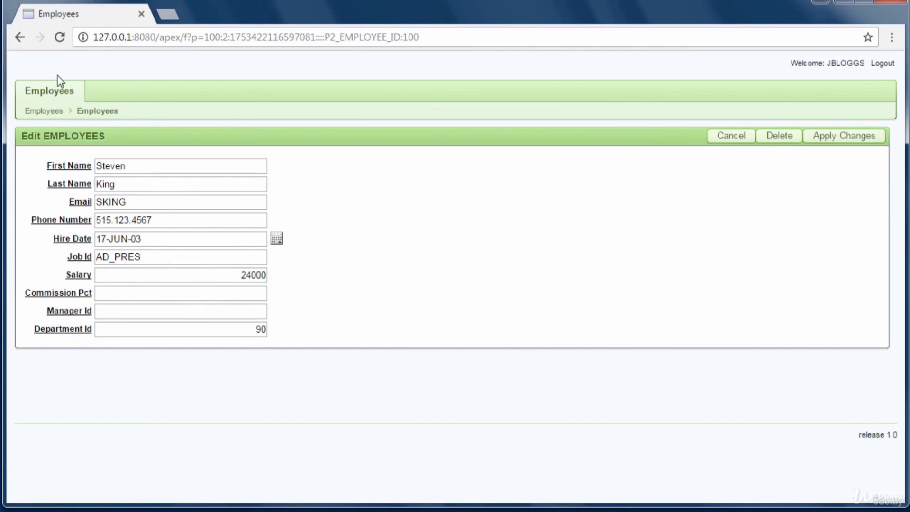
- Look at a blank Create form and employee 100's record, returning to the Employees report each time
{"action": "left_click", "coordinate": [20, 38]}
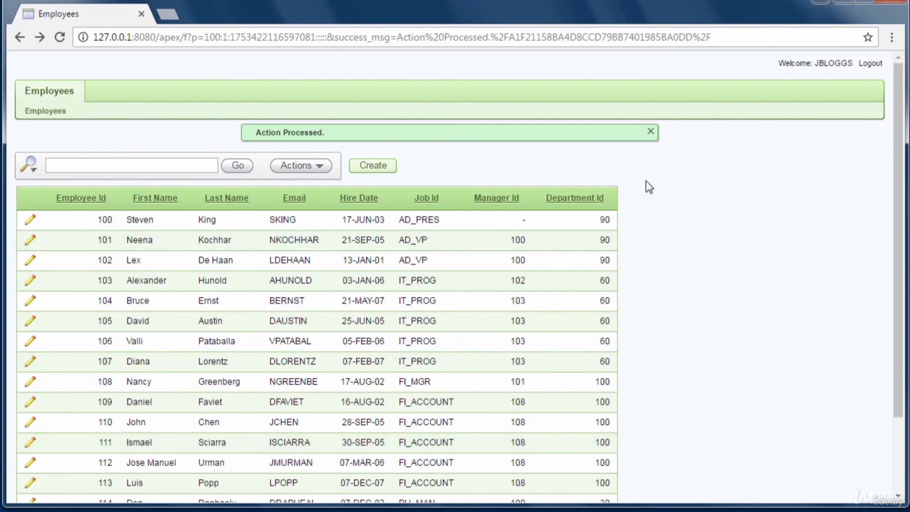
{"action": "left_click", "coordinate": [383, 168]}
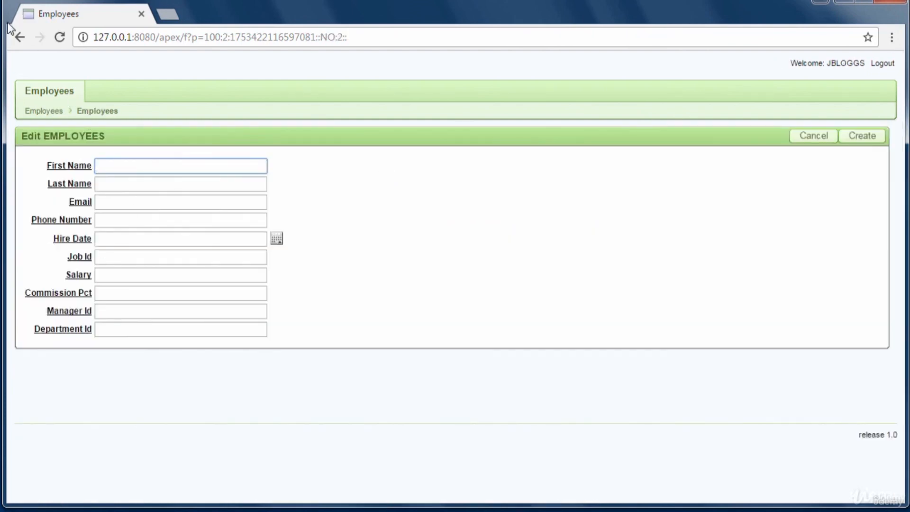
{"action": "left_click", "coordinate": [24, 40]}
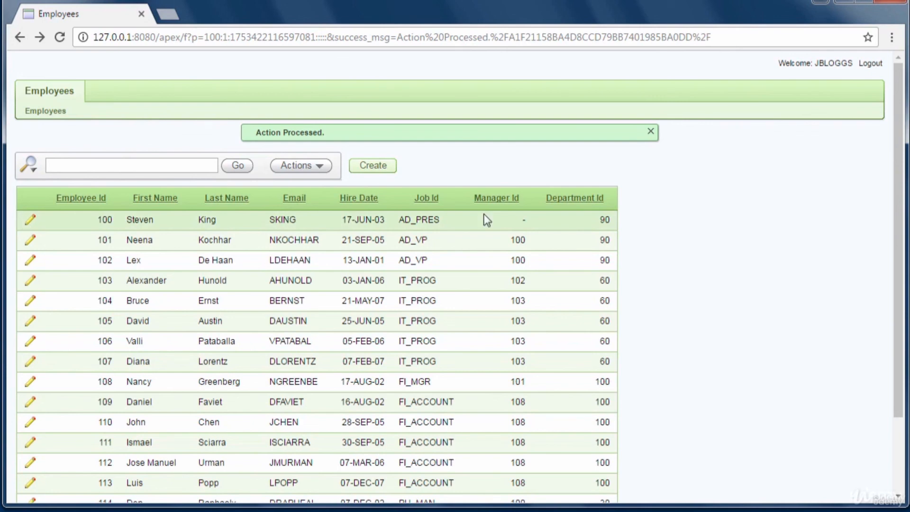
{"action": "left_click", "coordinate": [30, 221]}
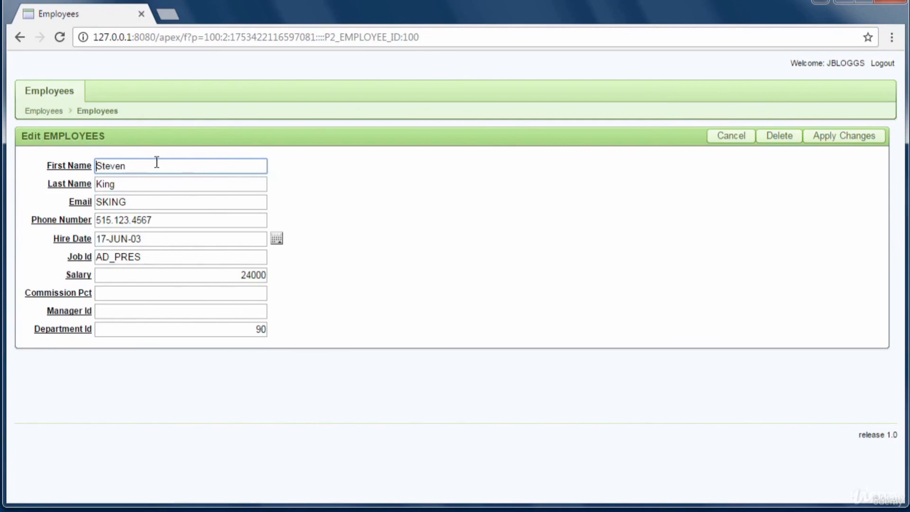
{"action": "left_click", "coordinate": [21, 41]}
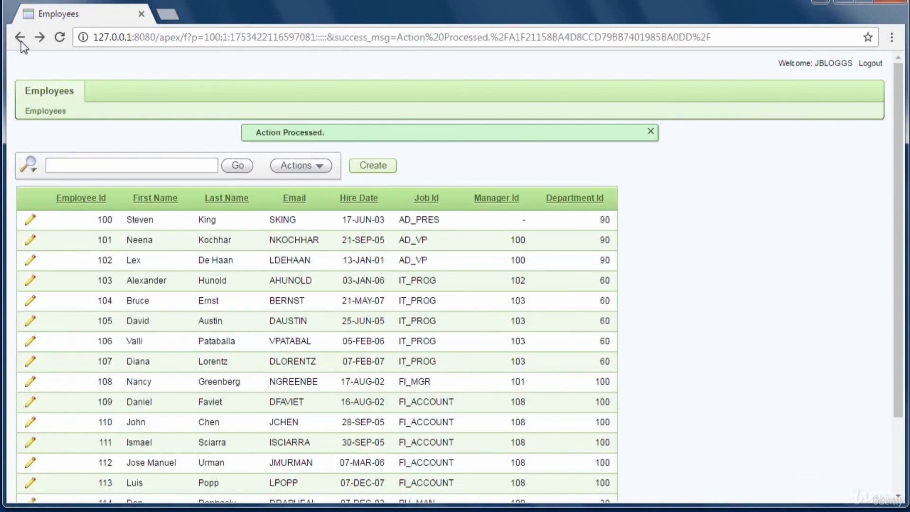
{"action": "left_click", "coordinate": [30, 221]}
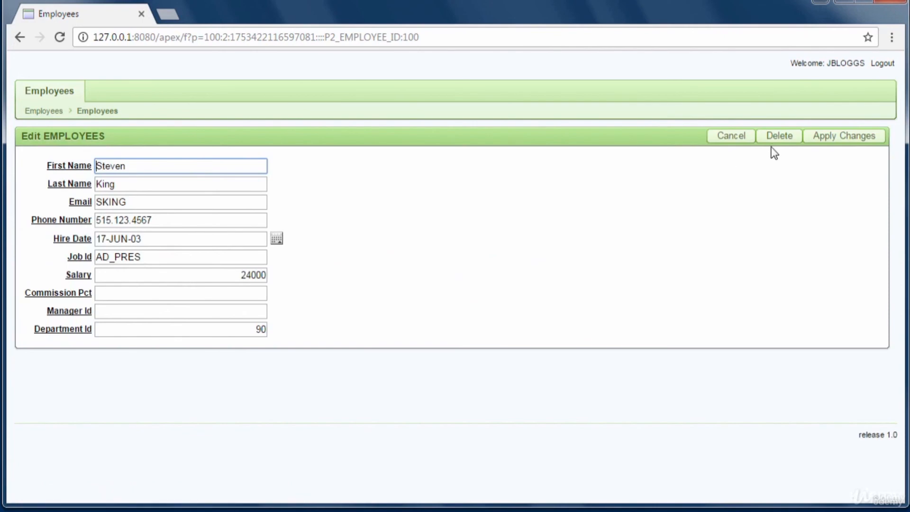
{"action": "left_click", "coordinate": [20, 40]}
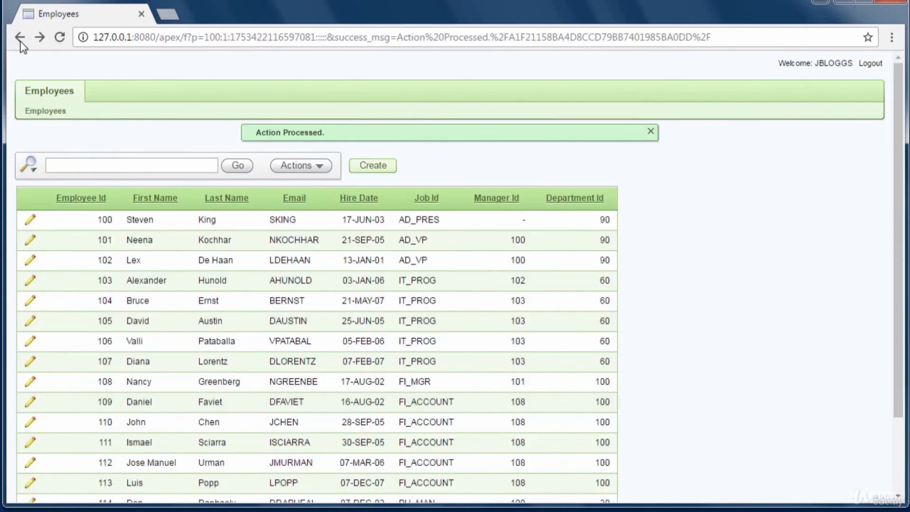